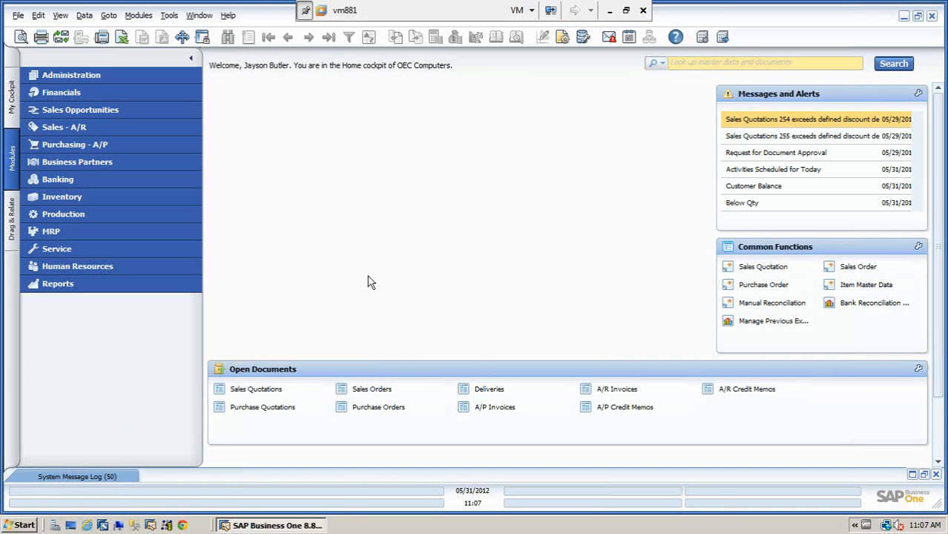
Look at the selection criteria for manual external bank reconciliation and close them without entering anything
click(84, 183)
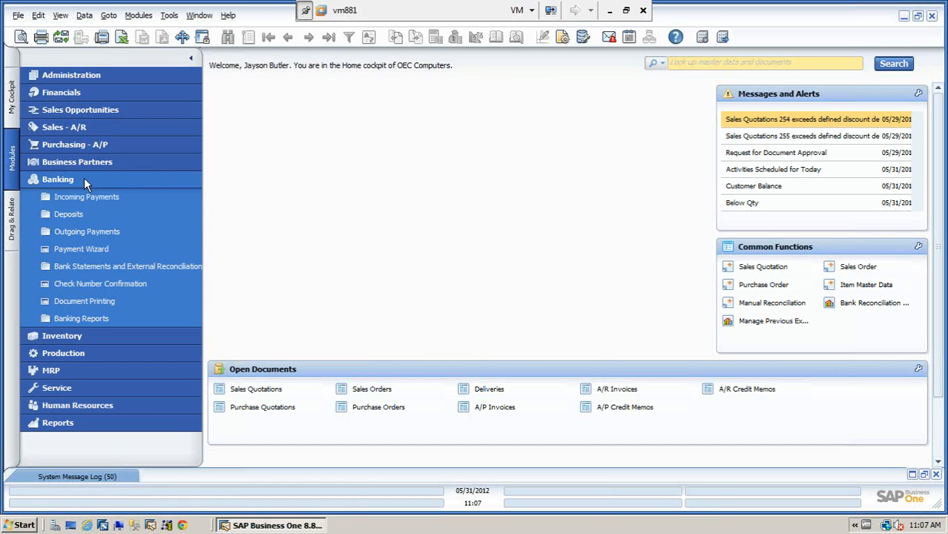
click(89, 266)
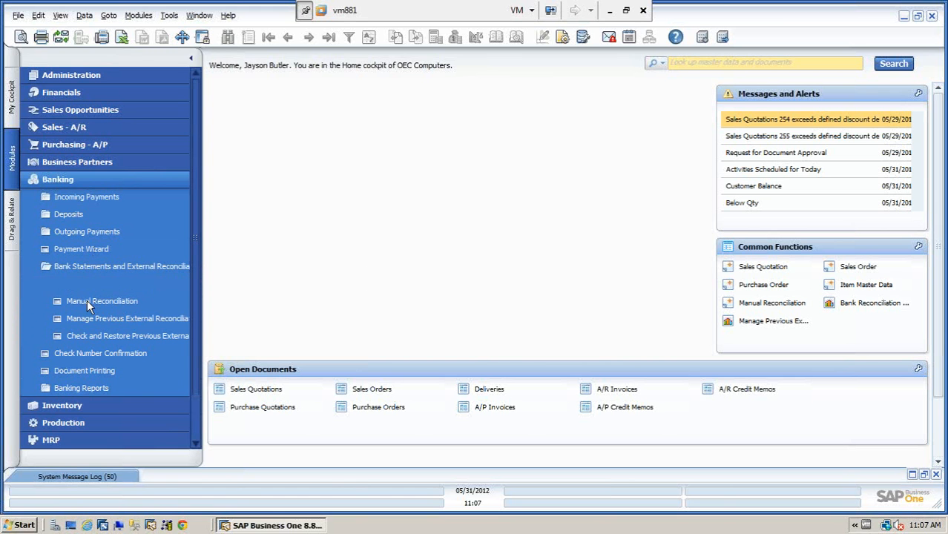
click(89, 301)
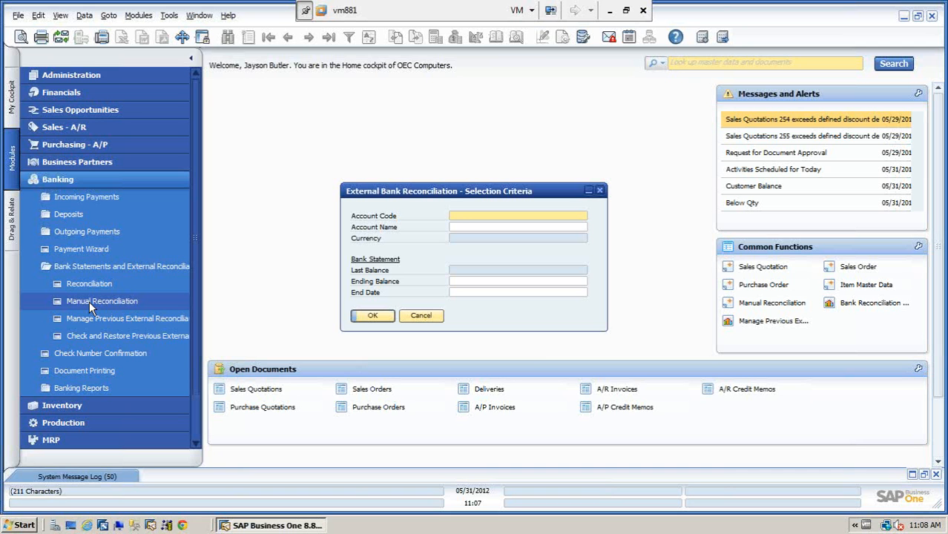
click(422, 317)
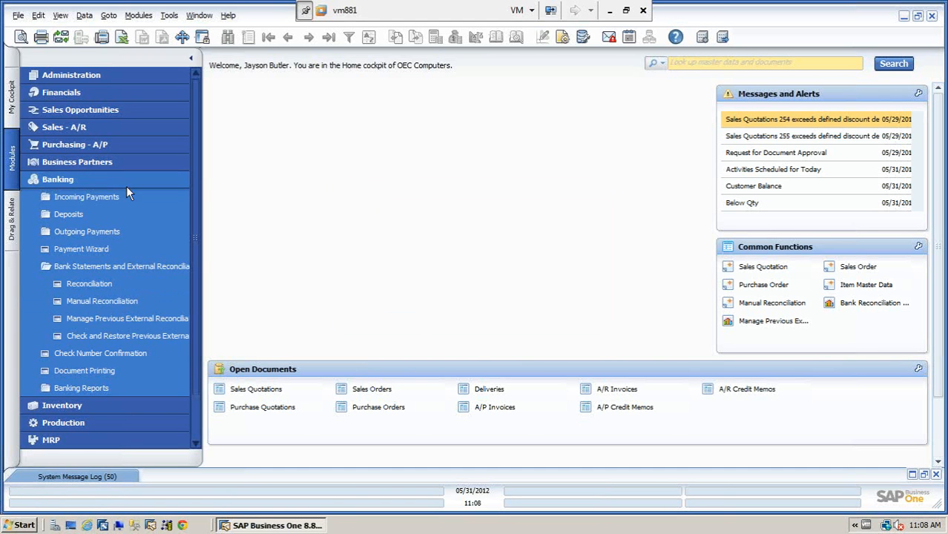
Start a new incoming payment for the customer Earthshaker Corporation
click(89, 197)
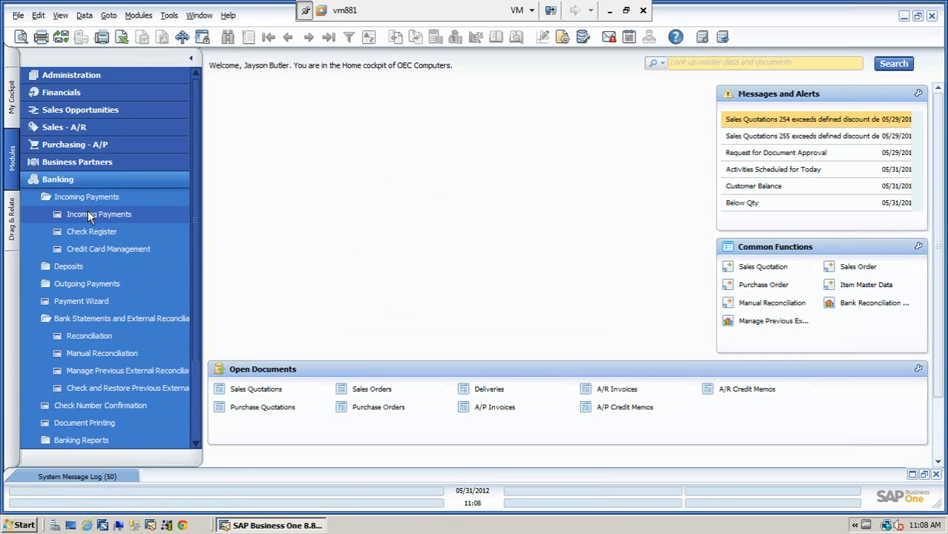
click(88, 213)
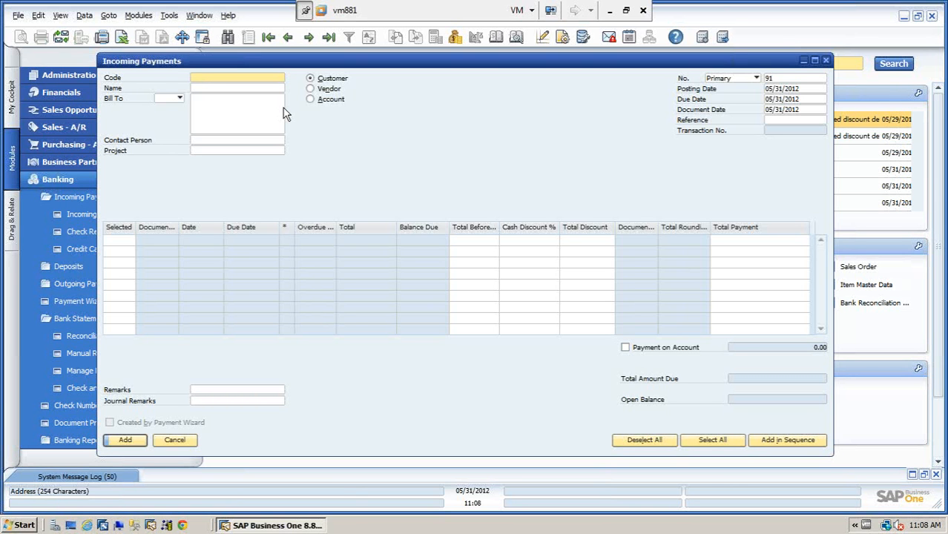
click(219, 87)
key(Tab)
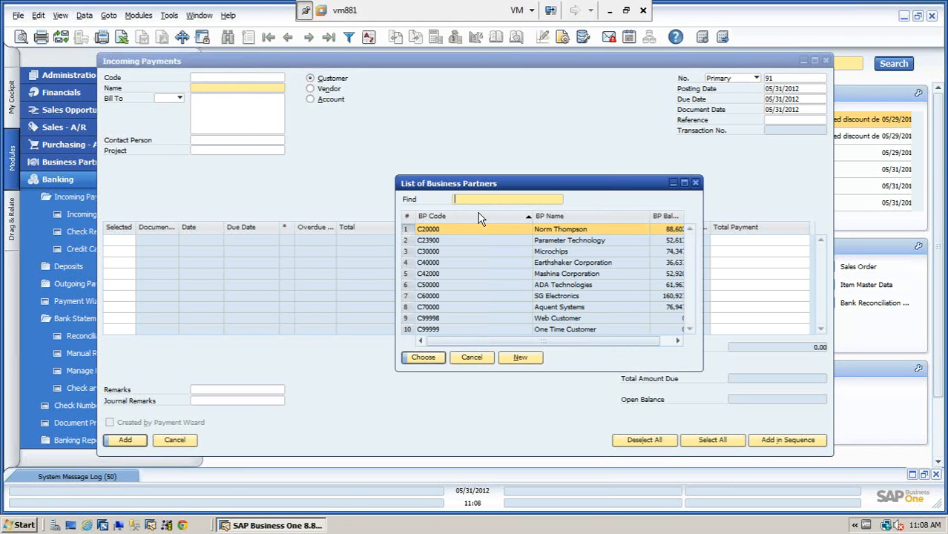
click(565, 264)
click(426, 360)
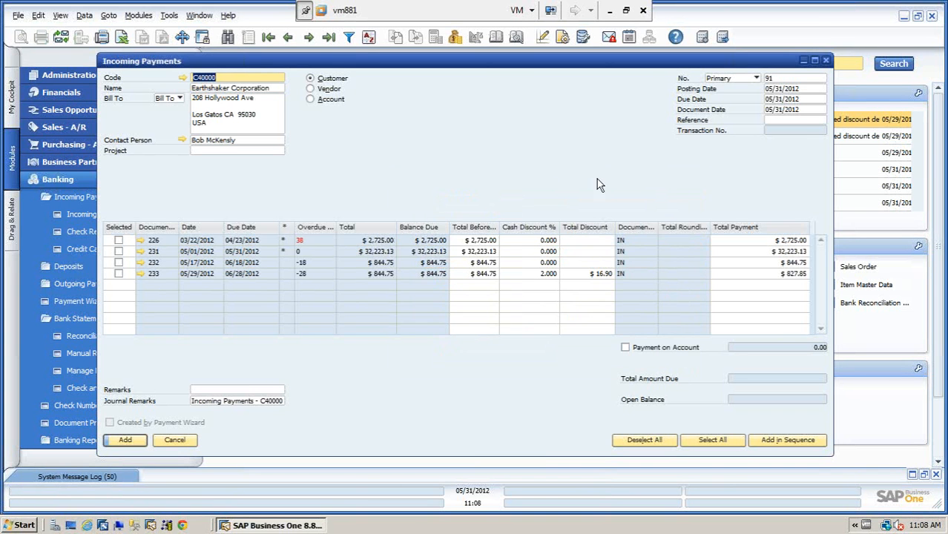
Select invoice 226 for payment and set its total payment to $2,000
click(805, 89)
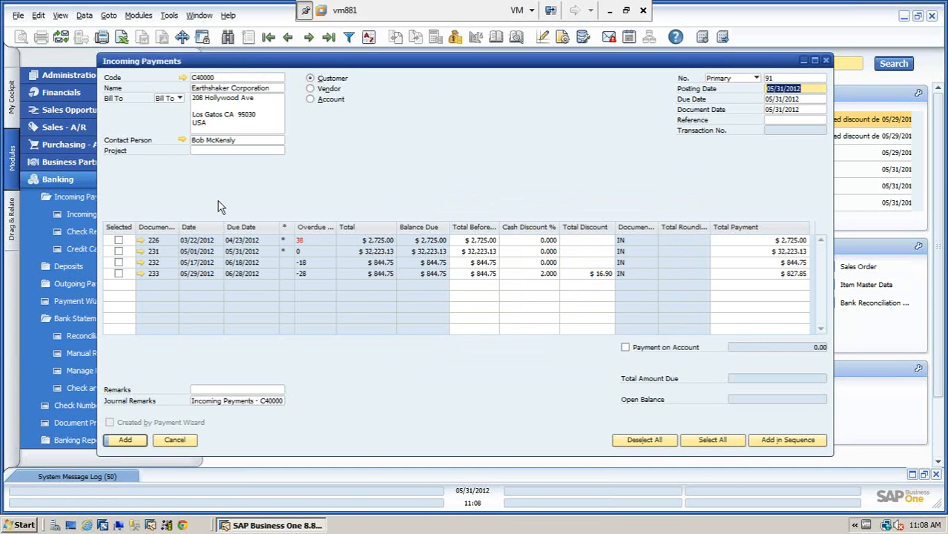
click(118, 242)
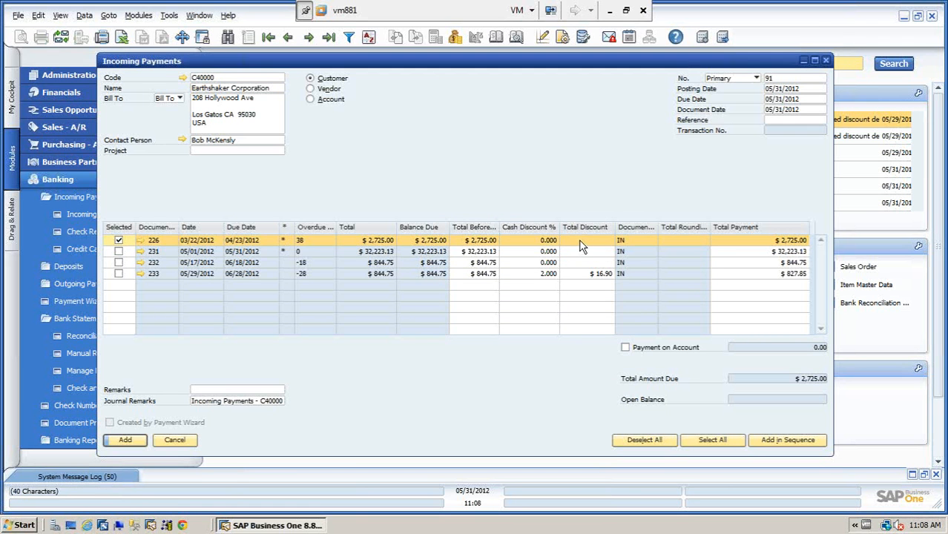
click(747, 241)
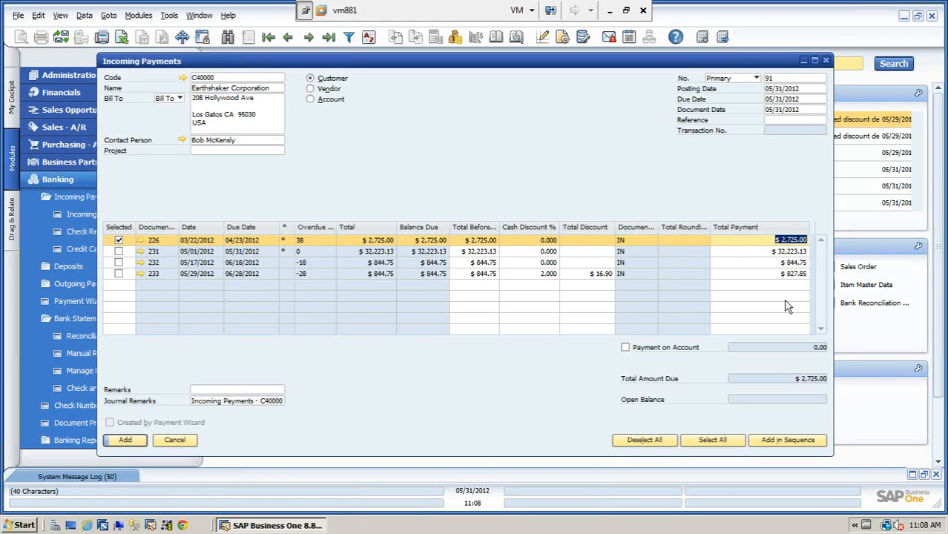
text(2000)
key(Tab)
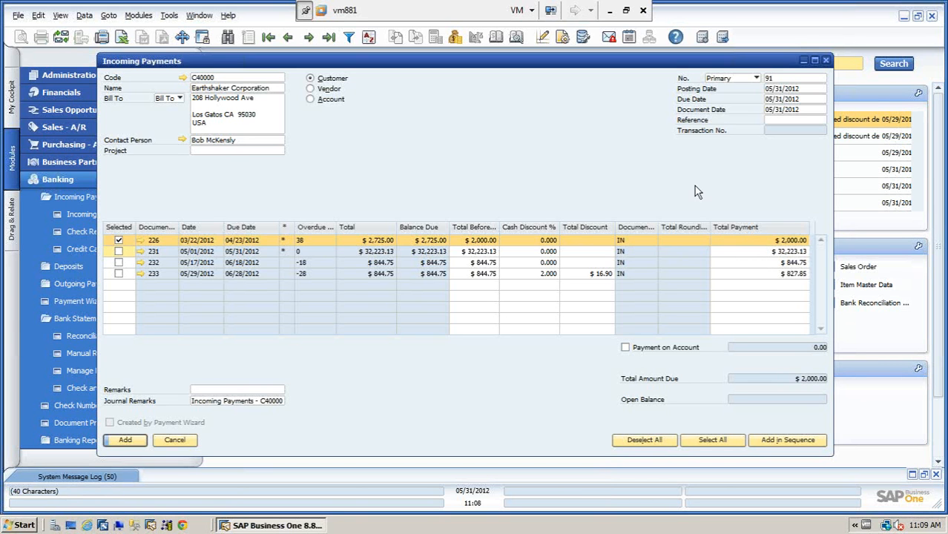
Set the payment means to a Bank of America check covering the $2,000 balance due
right_click(512, 128)
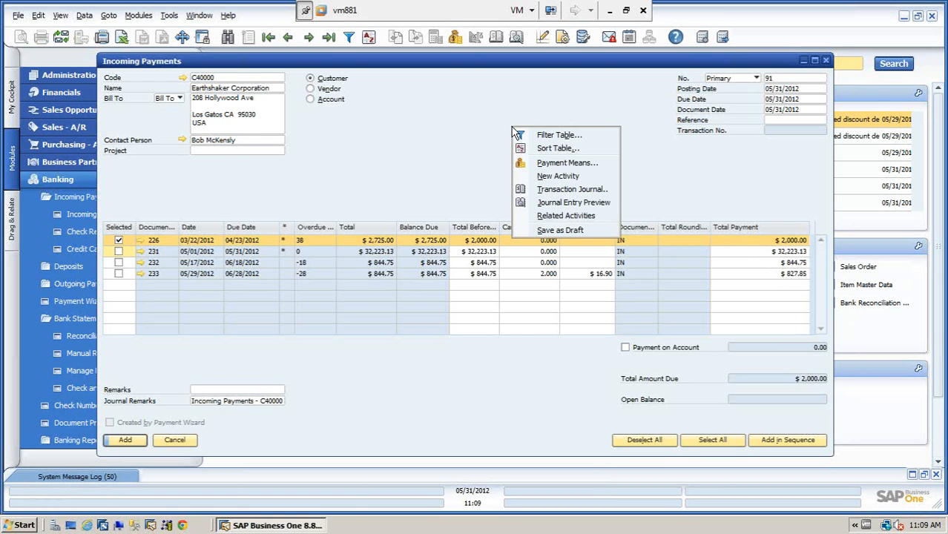
click(549, 163)
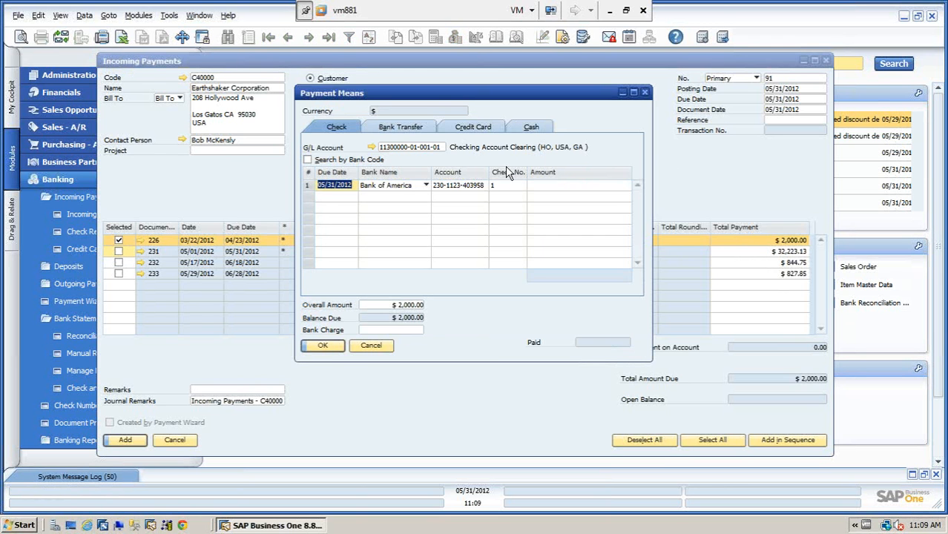
click(425, 186)
click(397, 196)
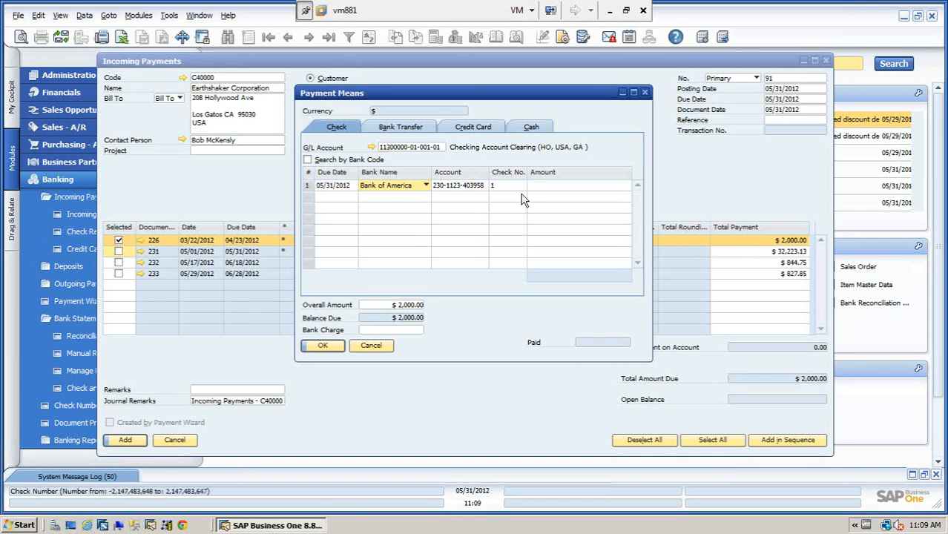
click(550, 186)
right_click(549, 186)
click(582, 214)
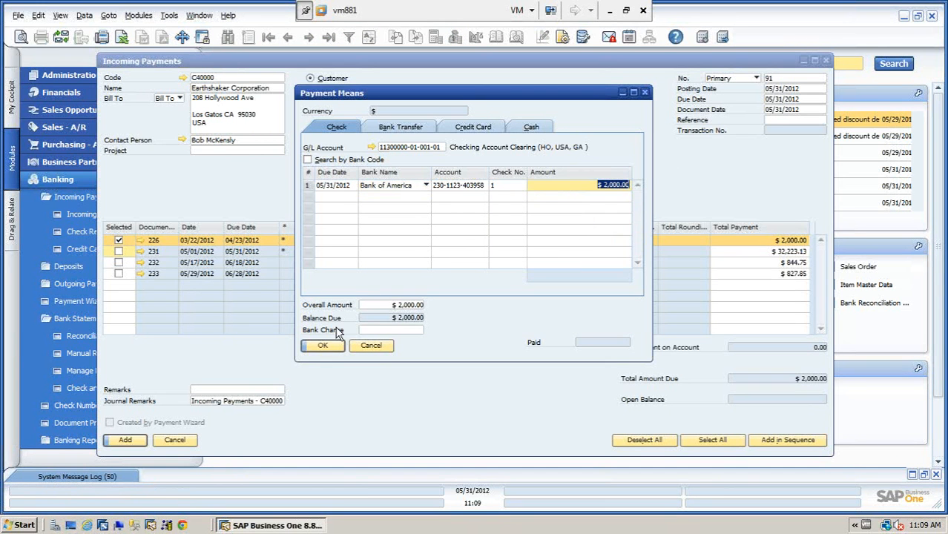
Set the check number to 123, accept the payment means and add the incoming payment
click(508, 187)
text(123)
click(329, 347)
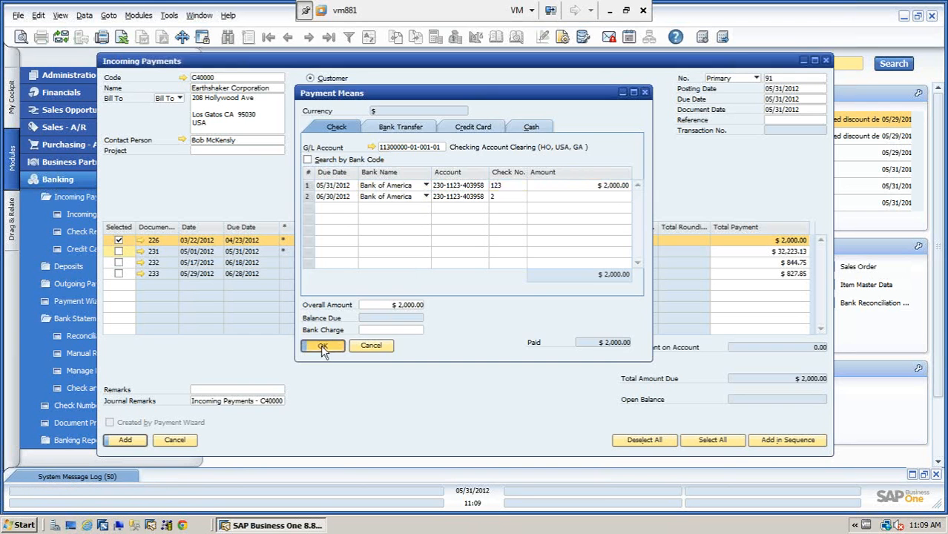
click(126, 440)
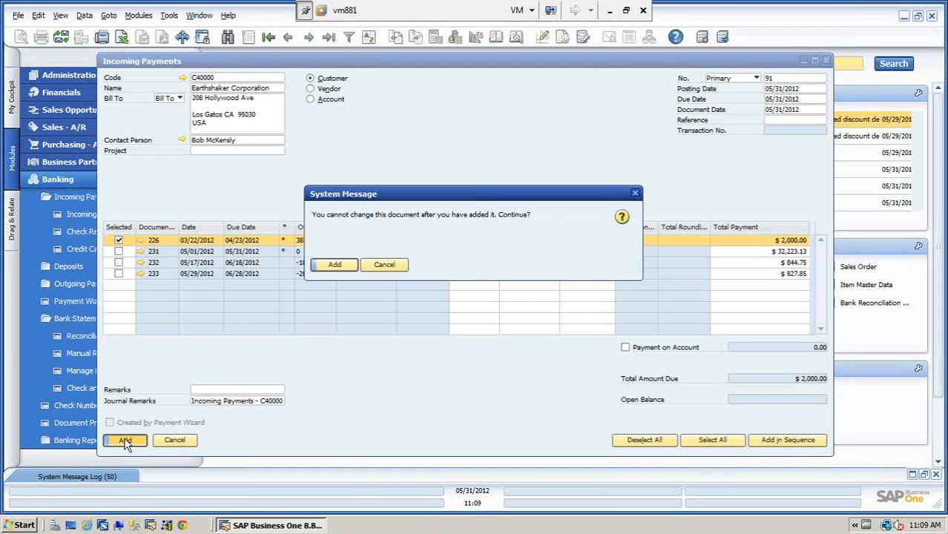
click(333, 266)
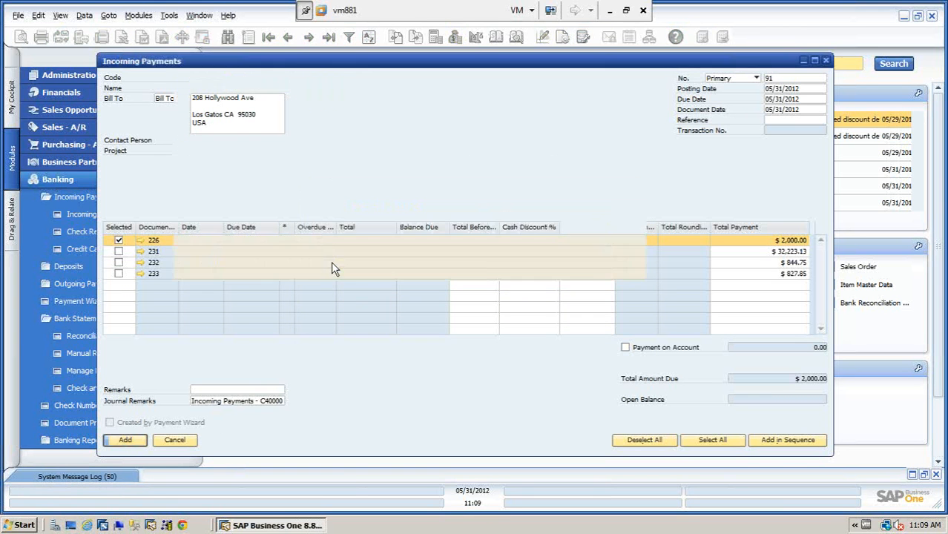
Examine the journal entry behind the most recent incoming payment and close both documents
click(329, 37)
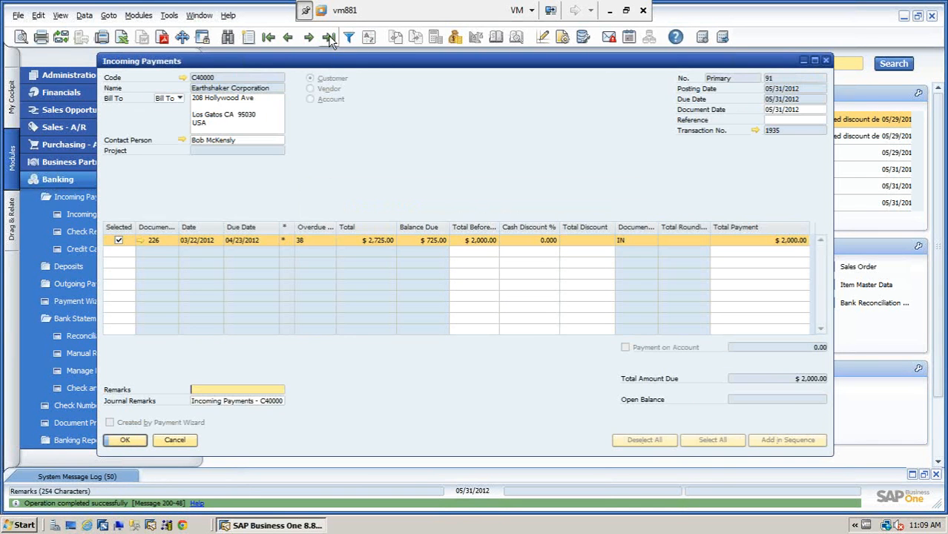
click(754, 130)
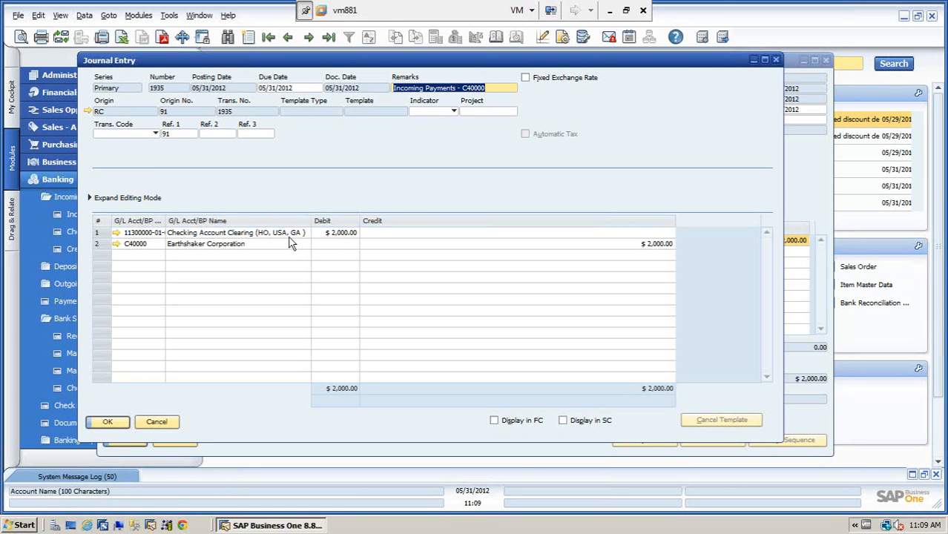
click(158, 422)
click(175, 440)
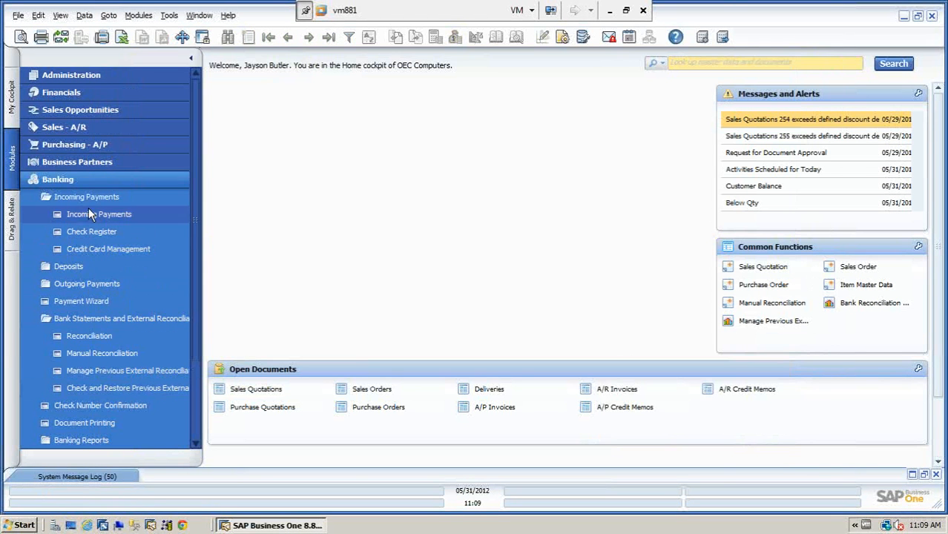
Open a new bank deposit from the Banking module
click(79, 197)
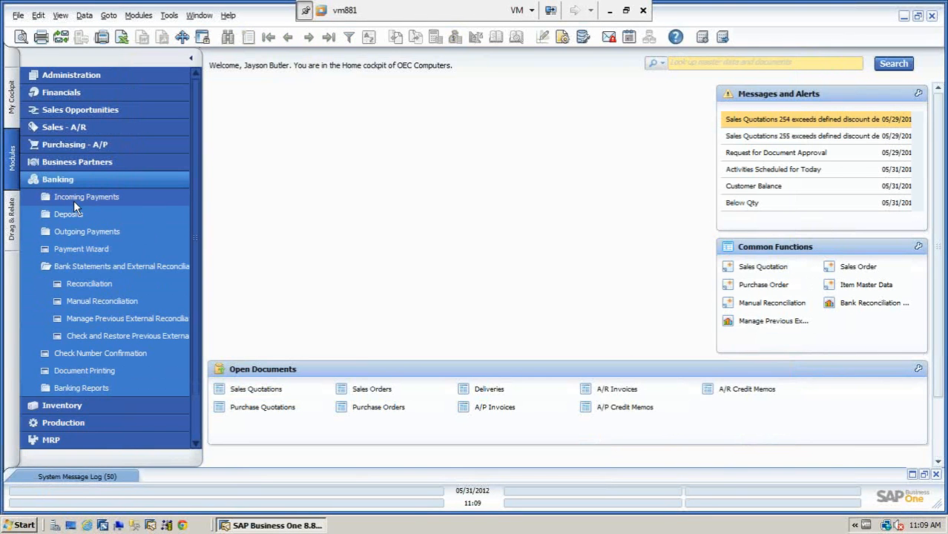
click(65, 215)
click(74, 230)
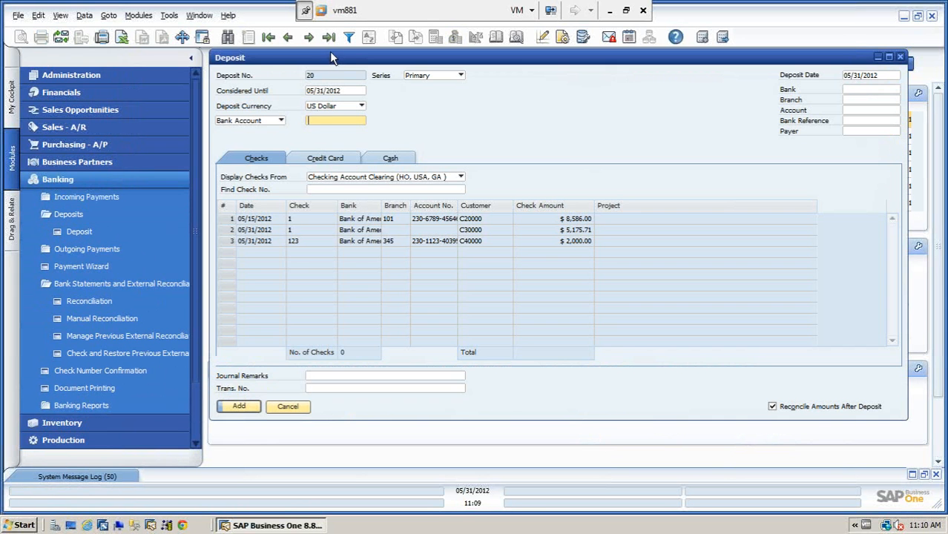
drag(324, 64, 234, 77)
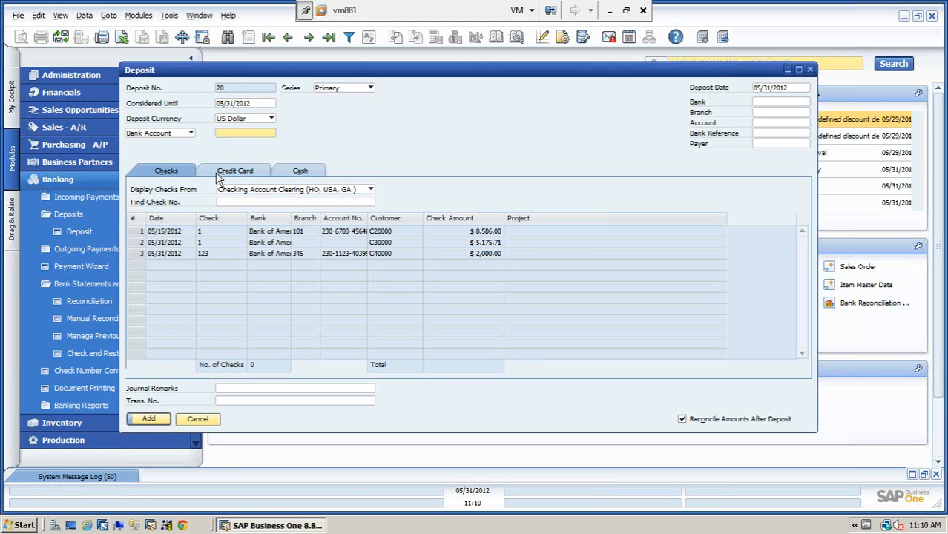
Review the deposit's credit card vouchers and cash options, and return to the list of checks
click(250, 175)
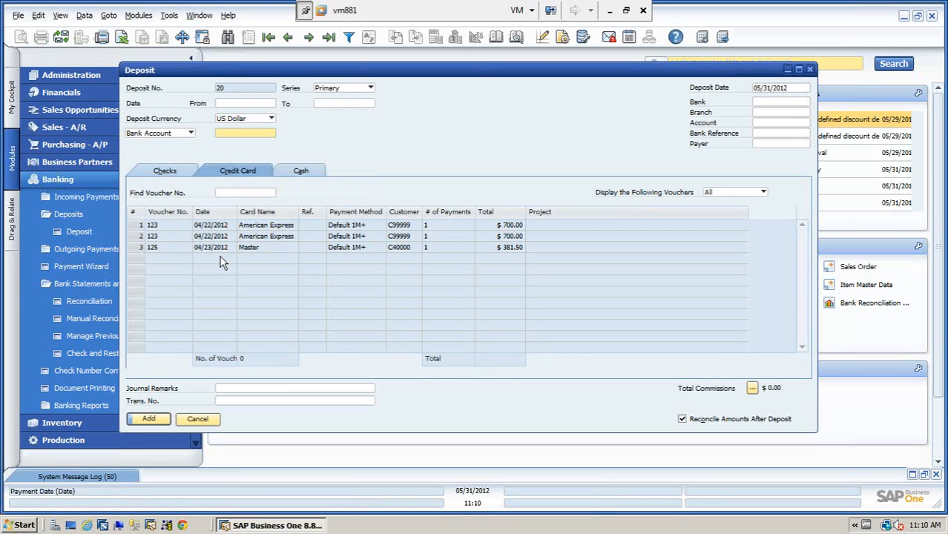
click(300, 172)
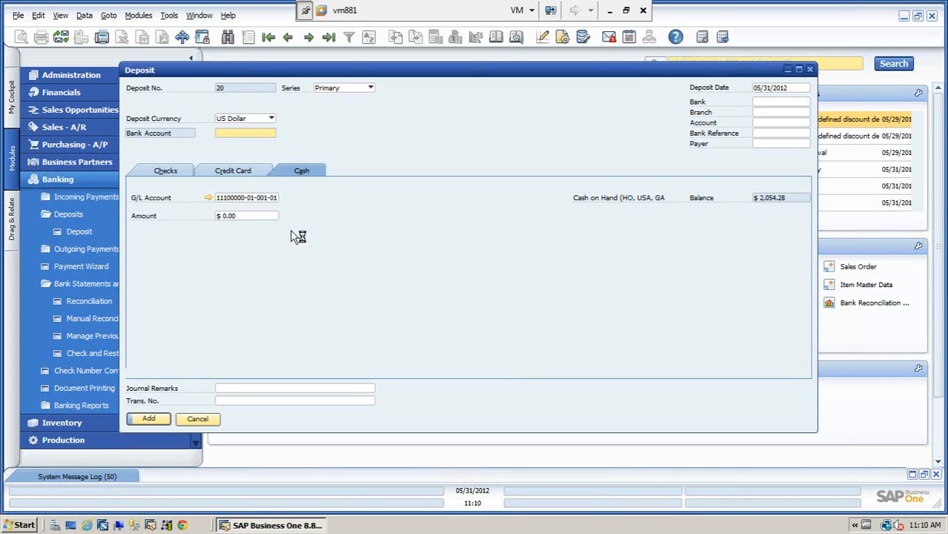
click(239, 216)
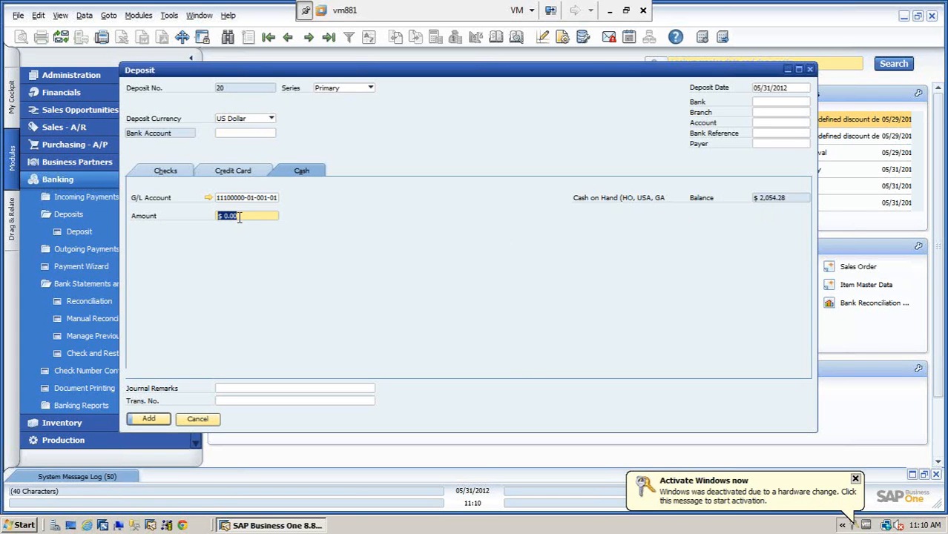
click(855, 478)
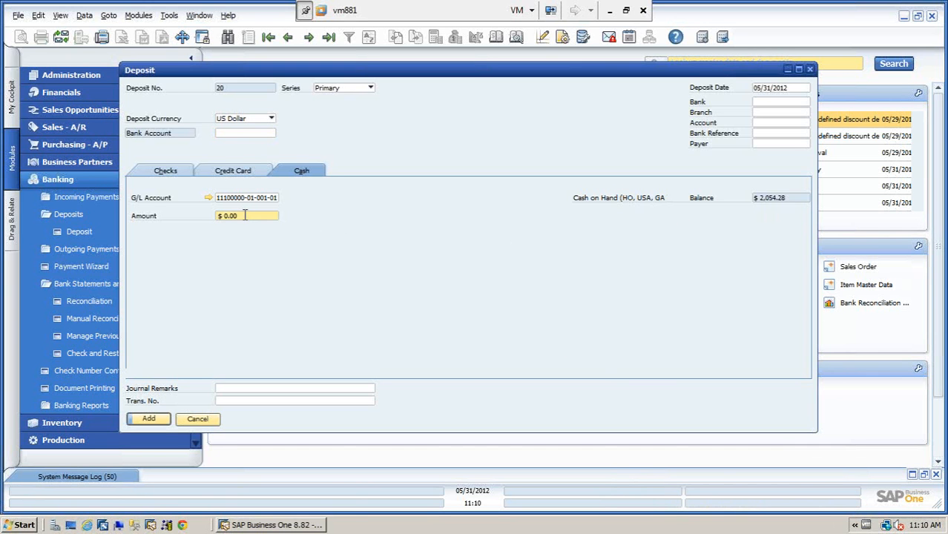
click(166, 171)
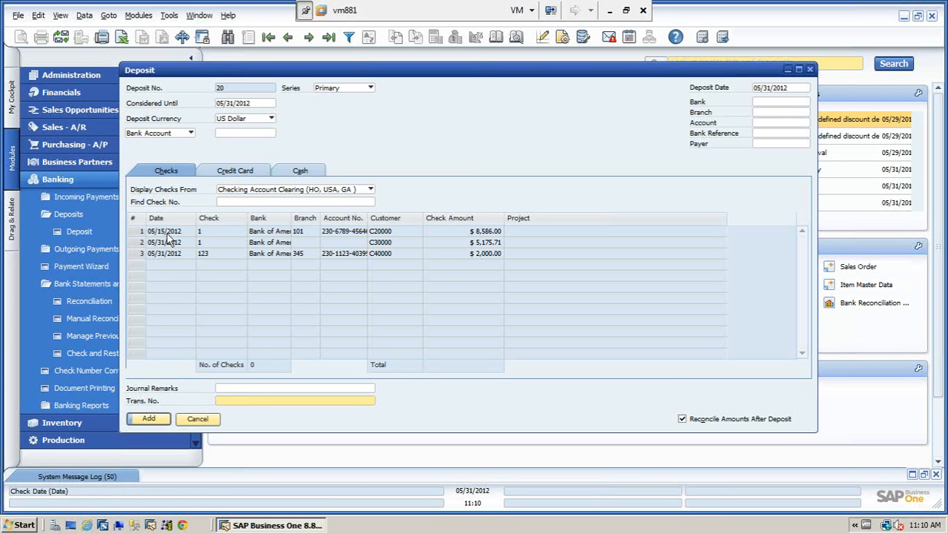
Set the deposit date to 05/16/2012
click(794, 88)
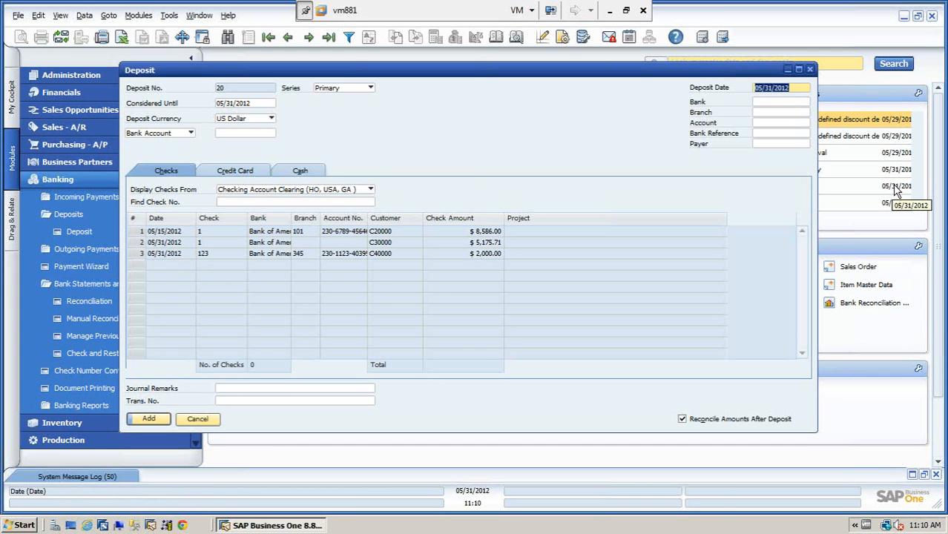
text(16)
key(Tab)
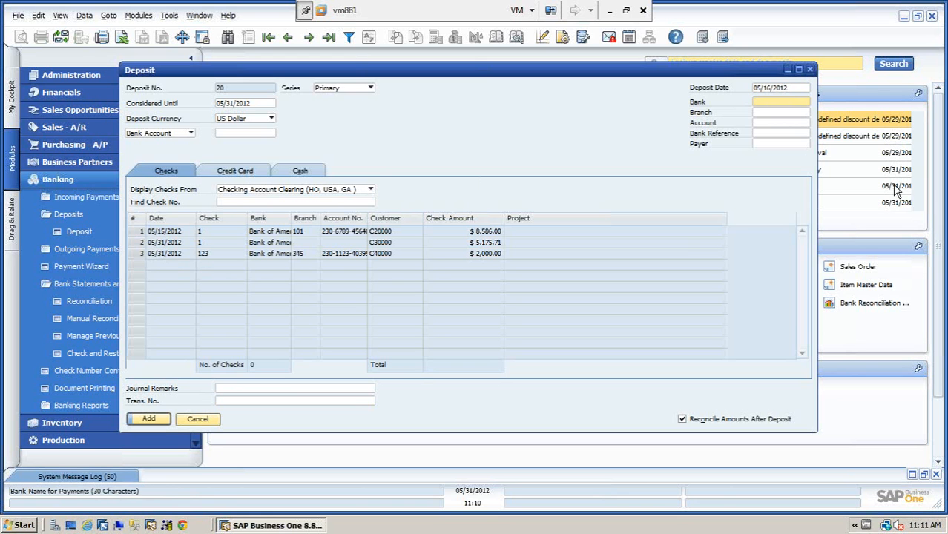
Assign the Cash at Bank - Checking (HO, USA, GA) account as the deposit's bank account
click(235, 132)
key(Tab)
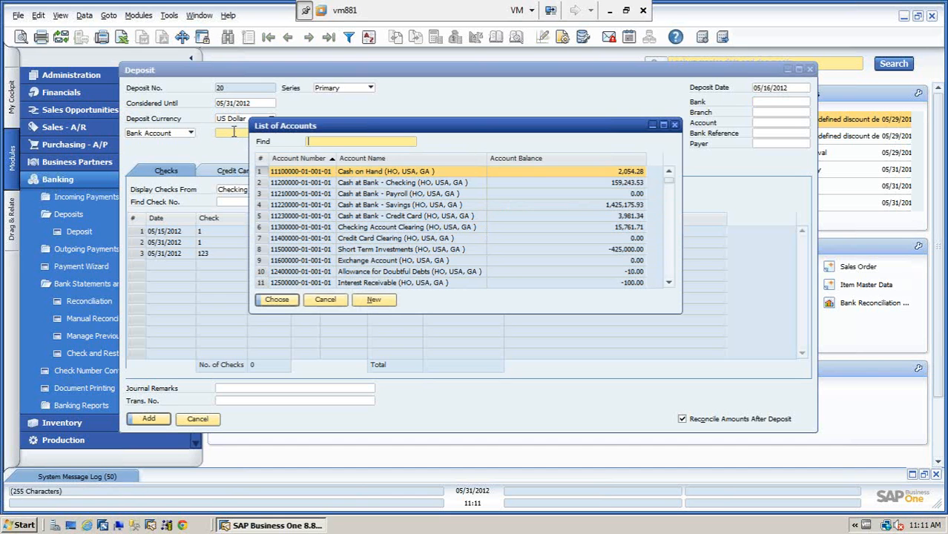
click(365, 185)
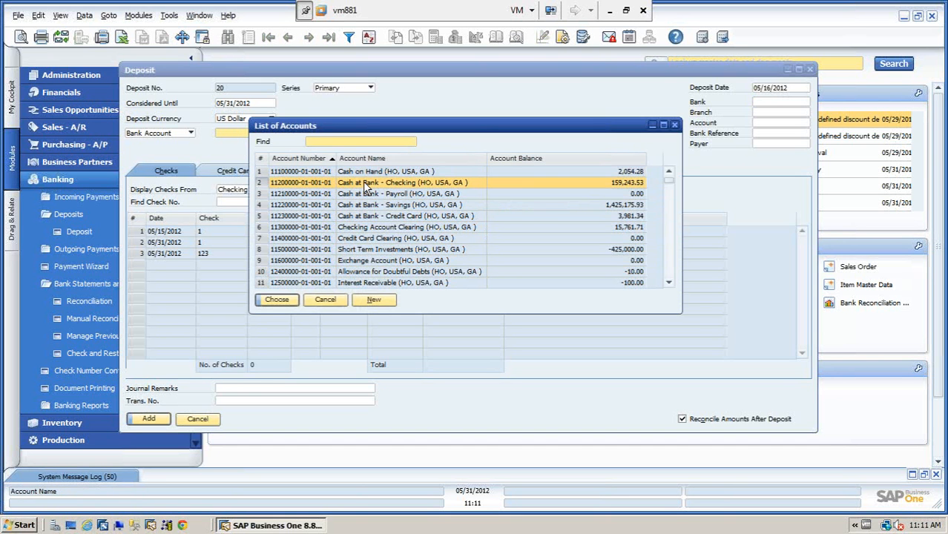
click(276, 301)
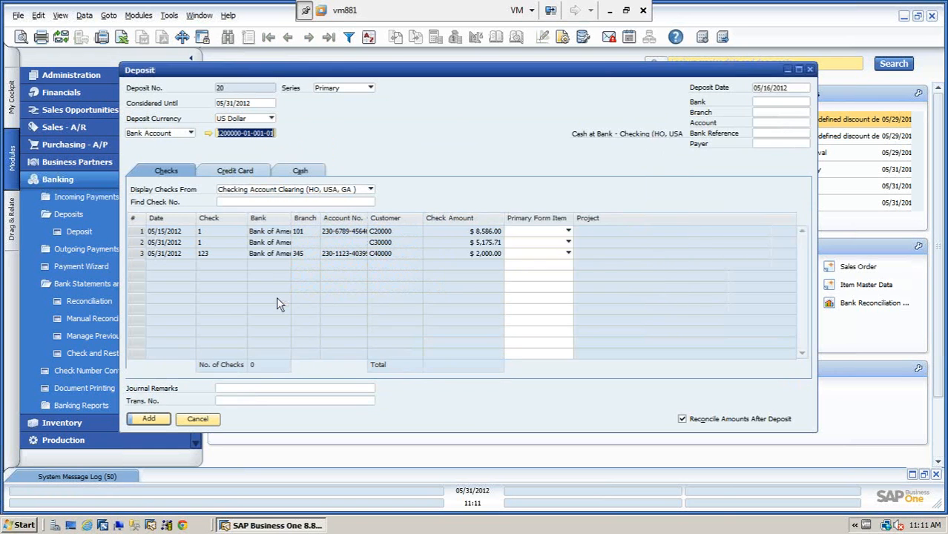
Select the 05/15/2012 check for $8,586.00 and add the deposit, continuing past the posting date prompt
click(141, 232)
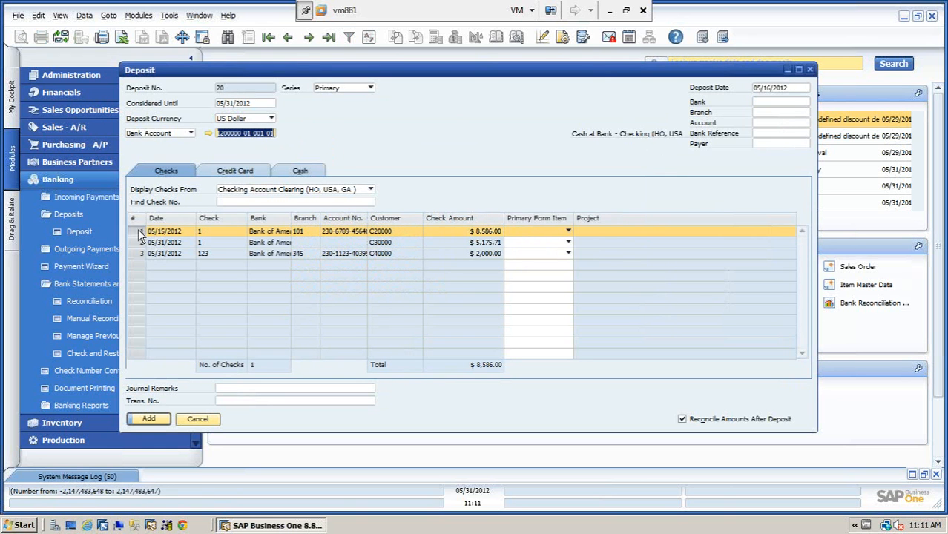
click(161, 423)
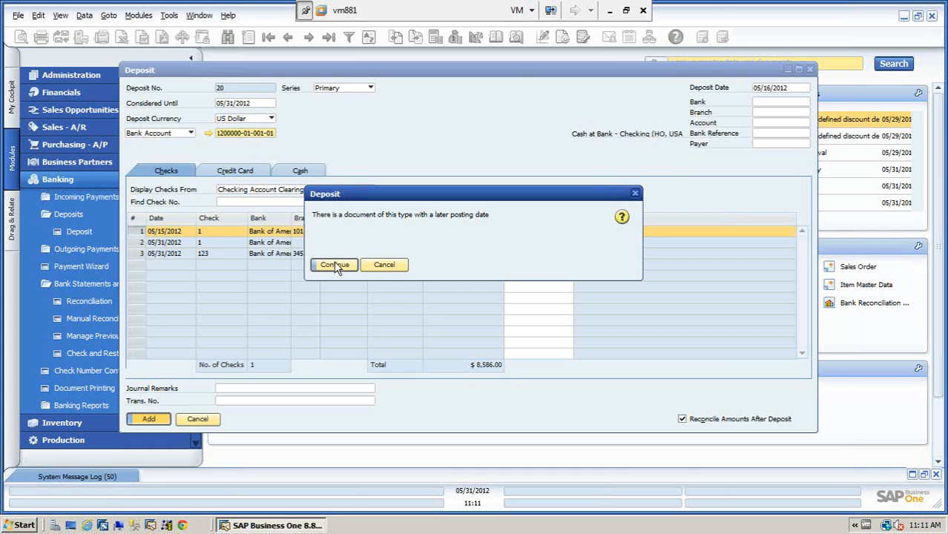
click(336, 265)
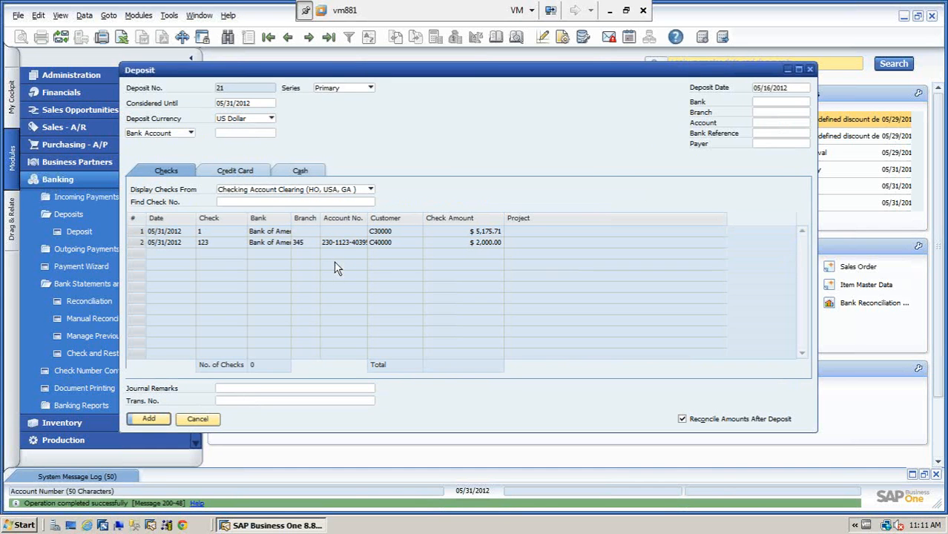
Review the last recorded deposit and its journal entry, and close both along with the Banking module
click(330, 37)
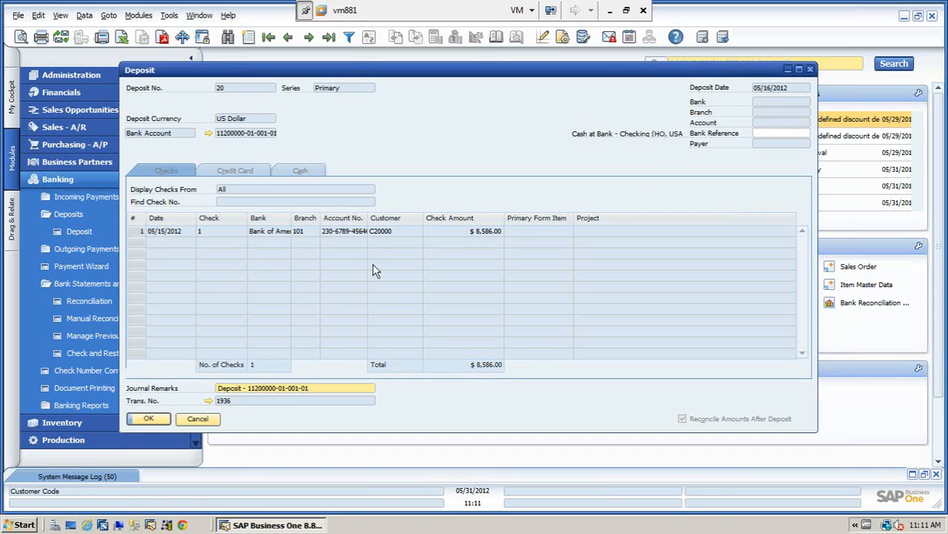
click(210, 402)
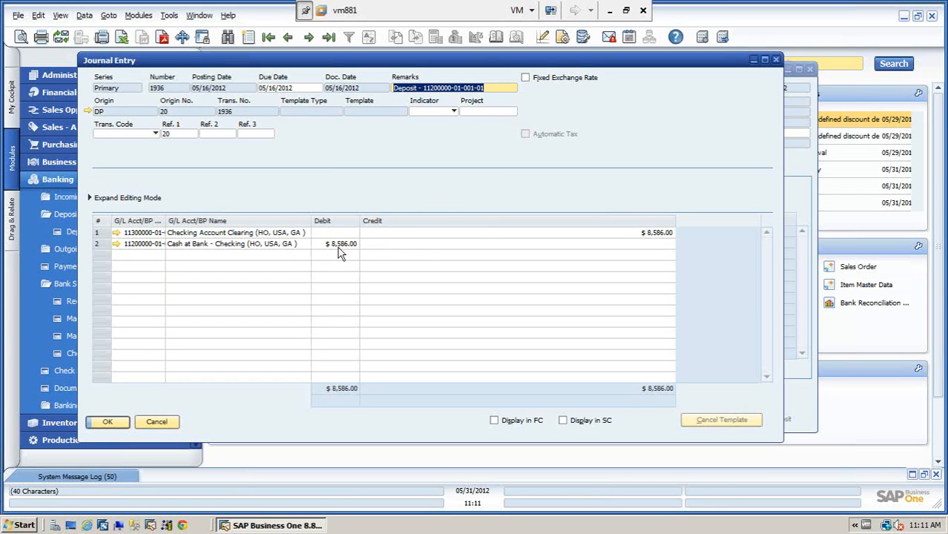
click(159, 423)
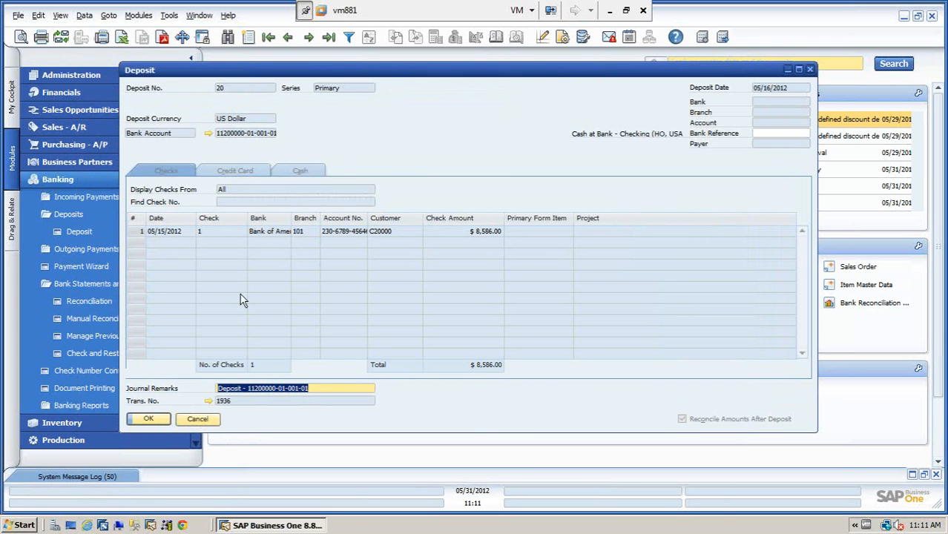
click(197, 420)
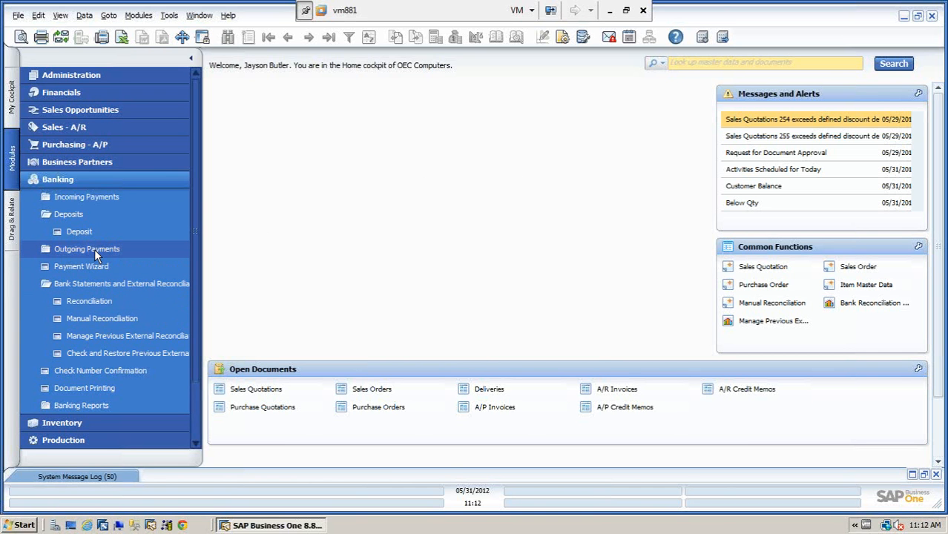
click(92, 179)
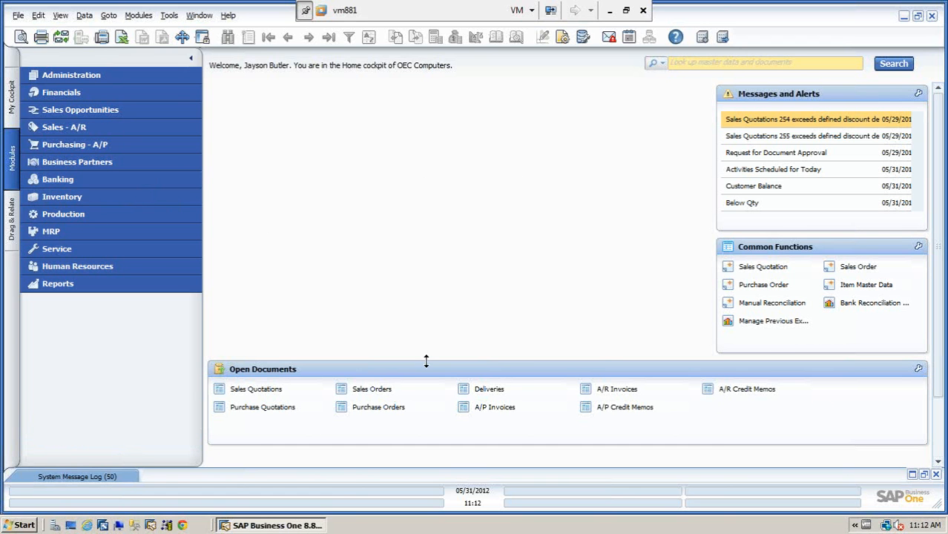
Start a manual bank reconciliation for the Cash at Bank - Checking (HO, USA, GA) account
click(777, 309)
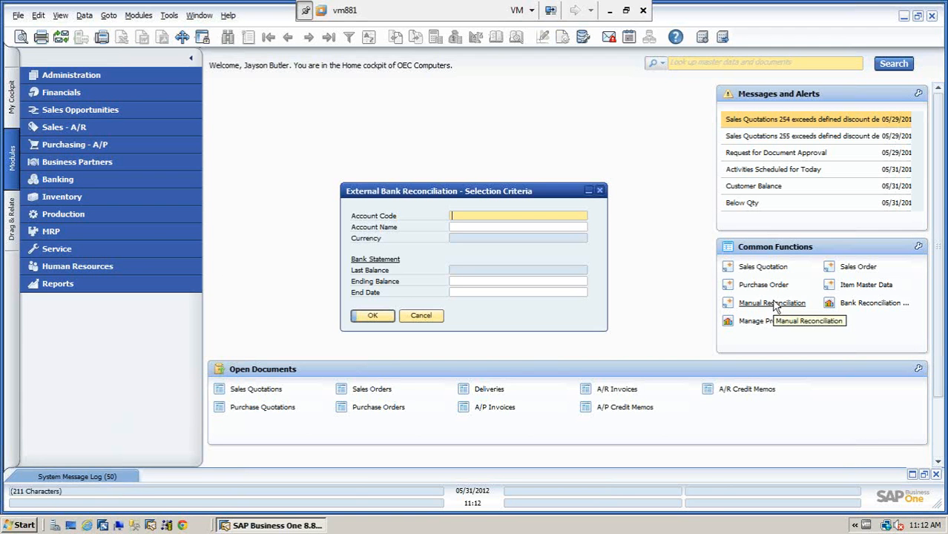
drag(501, 194, 481, 133)
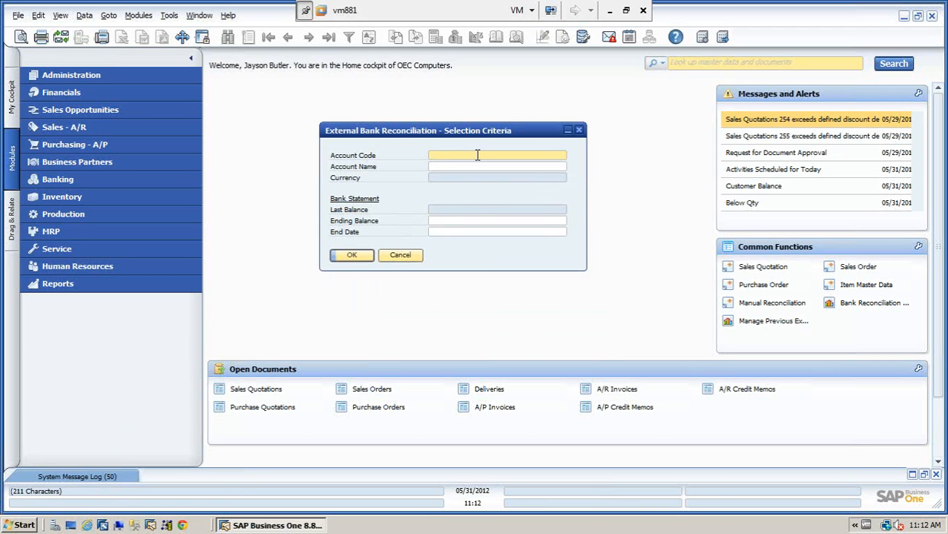
key(Tab)
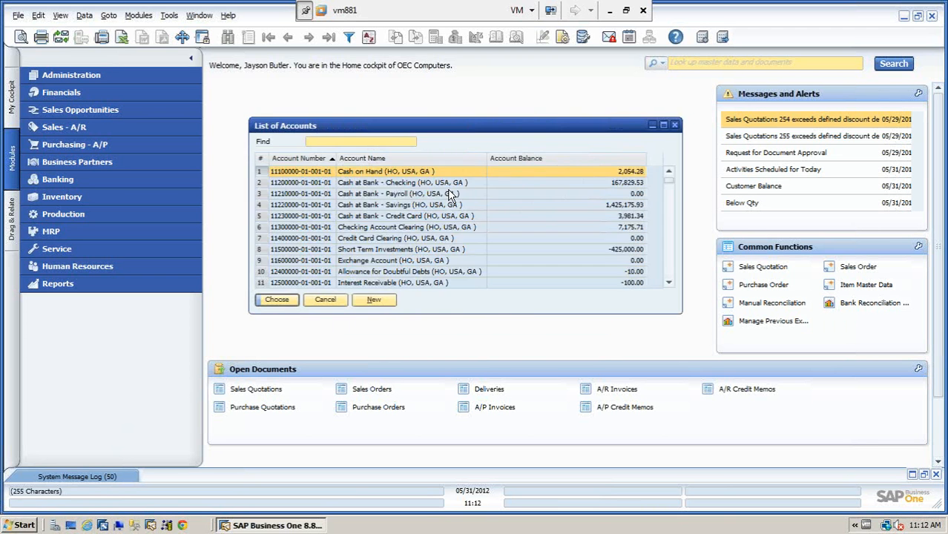
click(367, 185)
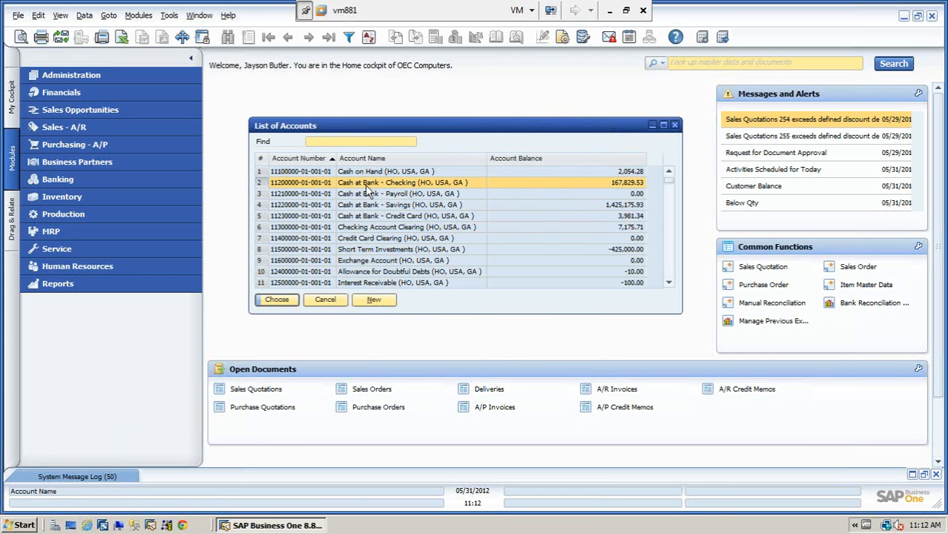
click(279, 300)
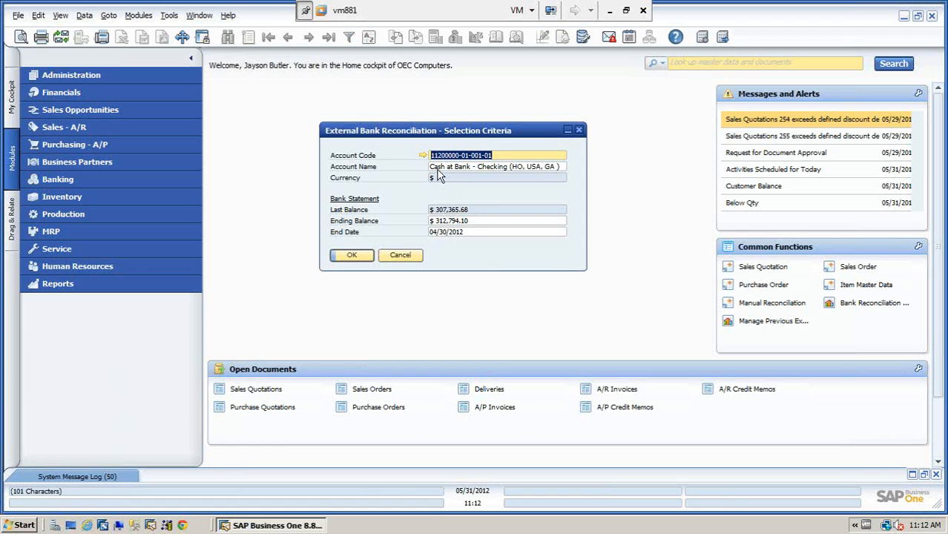
Accept the proposed ending balance and end date, and open the reconciliation bank statement in an enlarged window
click(478, 221)
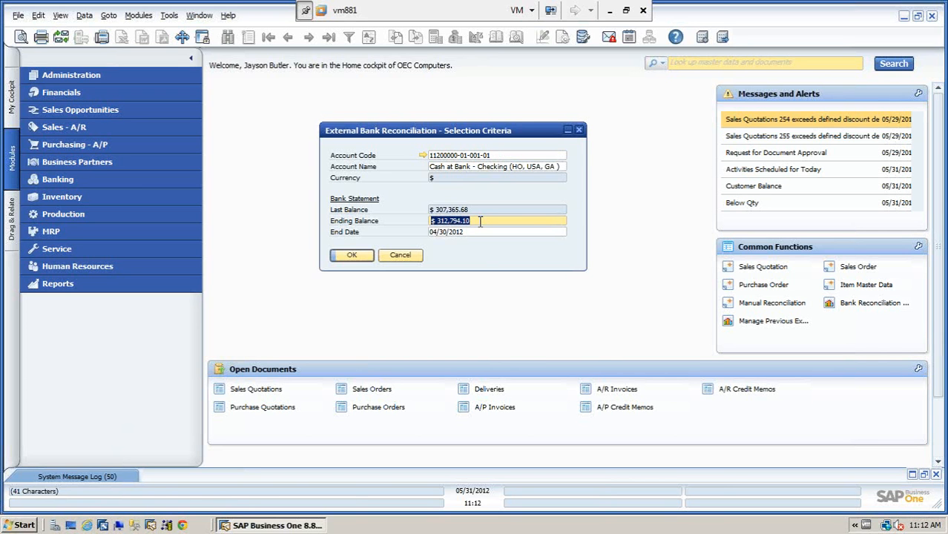
key(Tab)
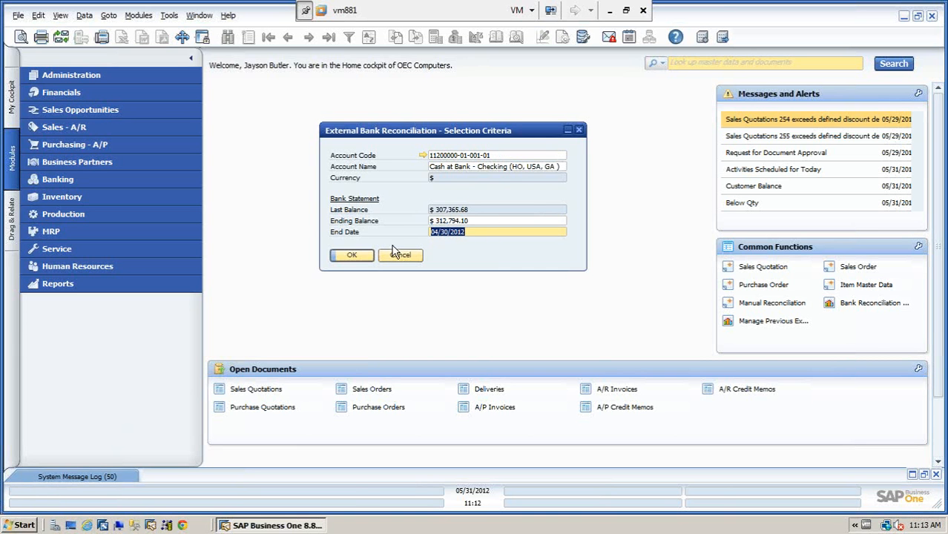
click(350, 260)
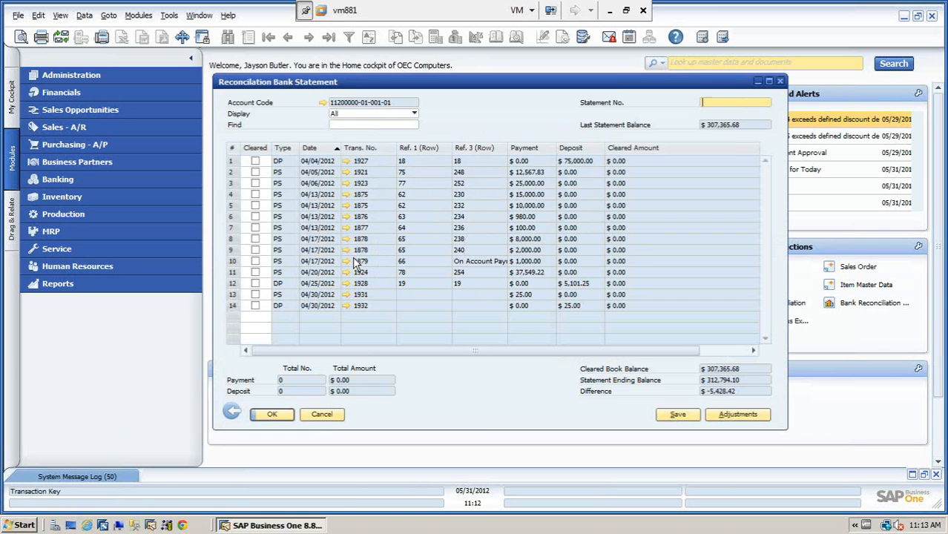
drag(353, 89, 257, 84)
drag(691, 423, 819, 438)
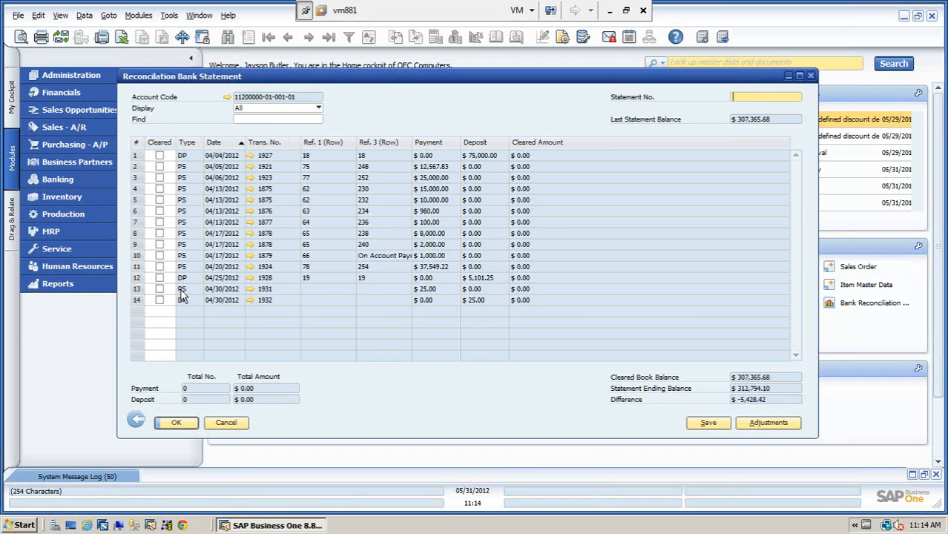
View the statement's cleared and uncleared transactions separately, and return the display to All
click(319, 108)
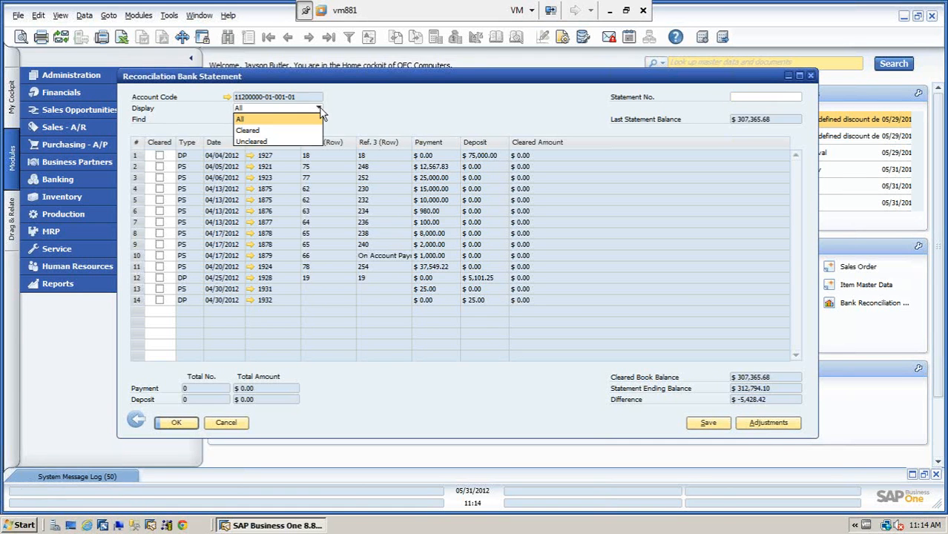
click(253, 131)
click(317, 110)
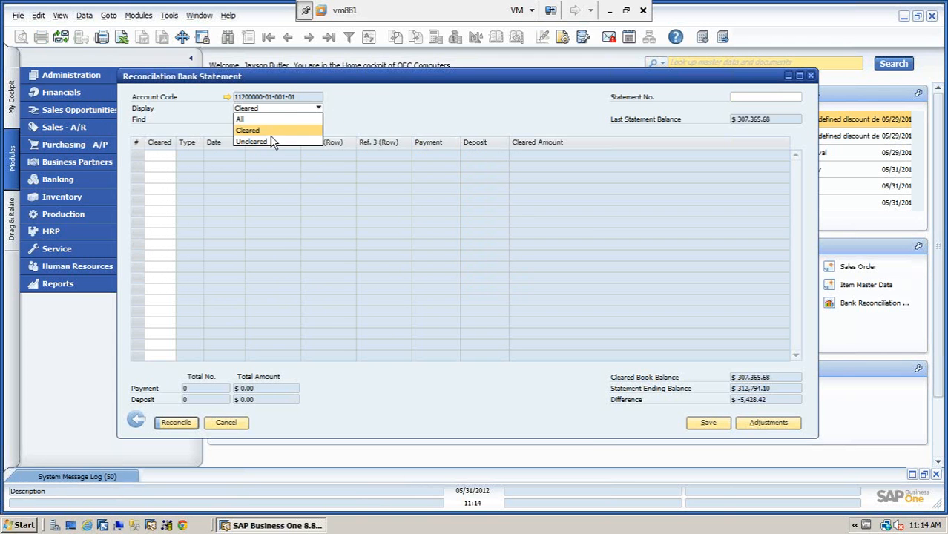
click(261, 143)
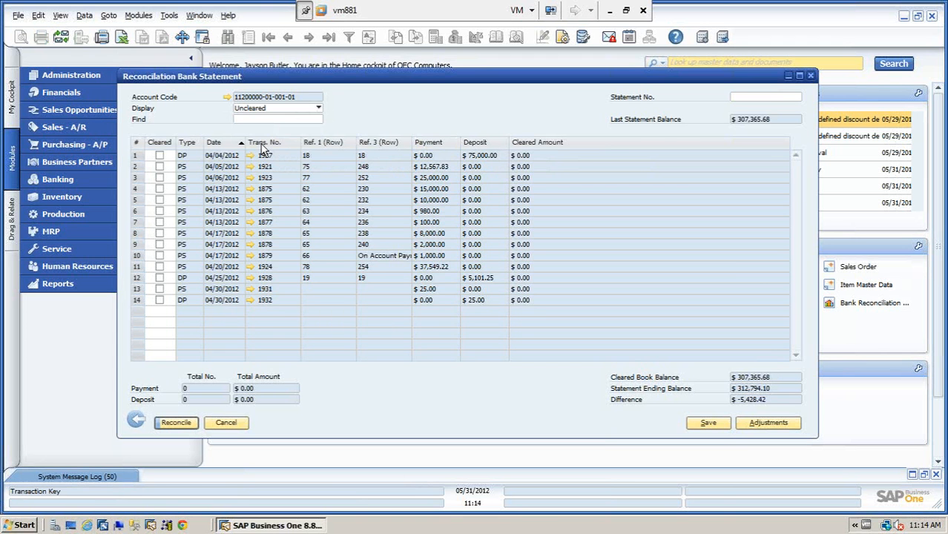
click(257, 119)
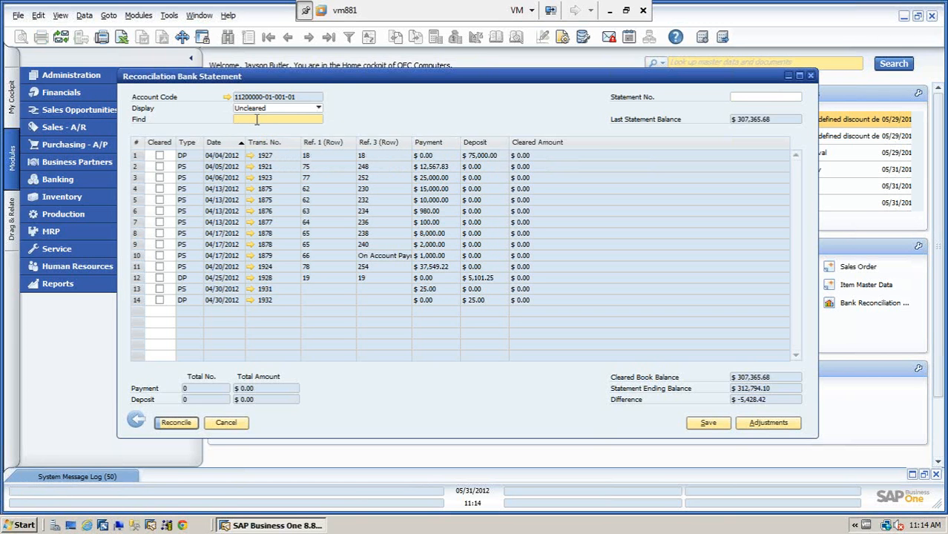
click(319, 109)
click(245, 121)
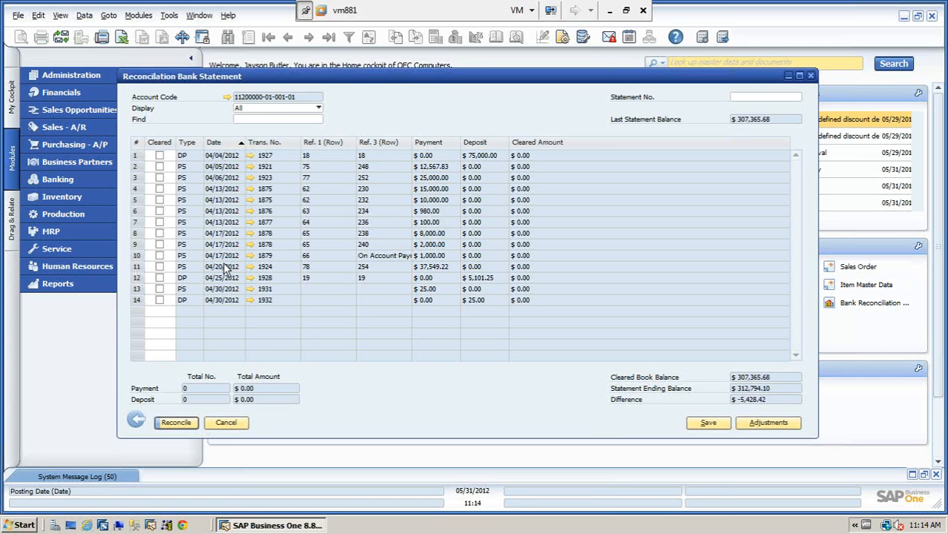
Sort the statement by transaction type and mark the three deposits and the 04/05/2012 and 04/06/2012 payments as cleared
double_click(191, 145)
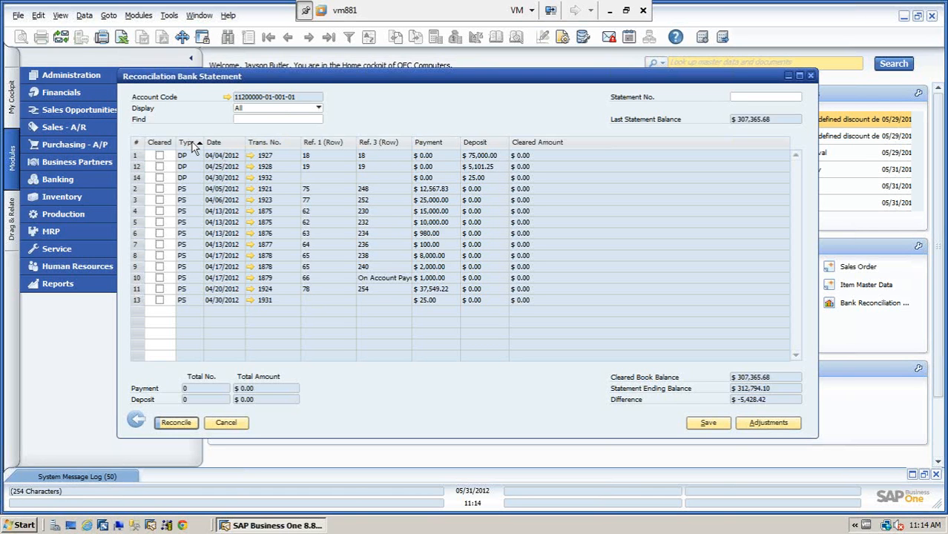
click(159, 155)
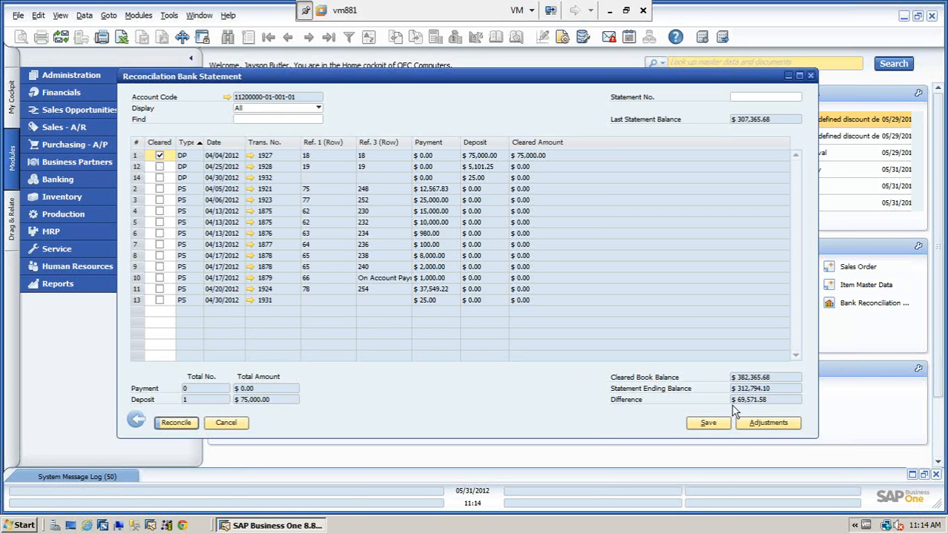
click(158, 167)
click(156, 179)
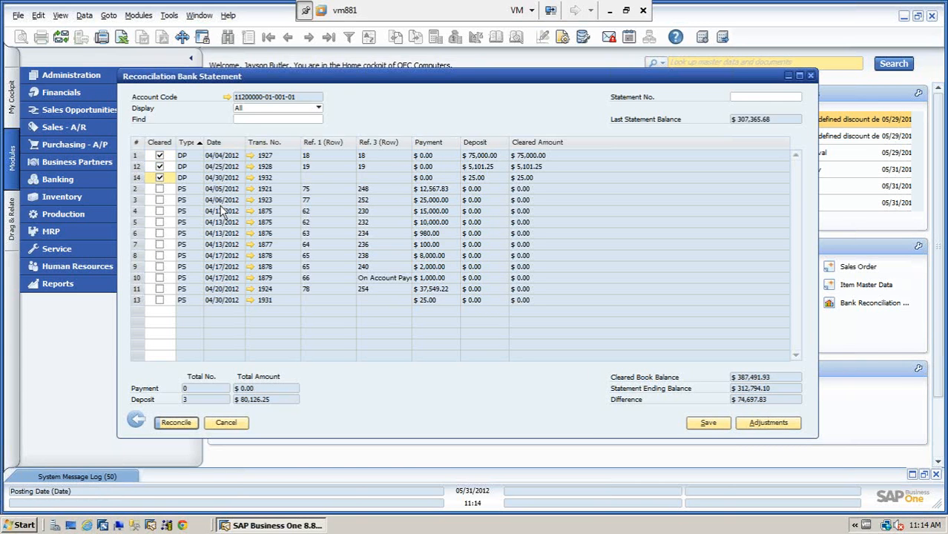
click(160, 189)
click(160, 201)
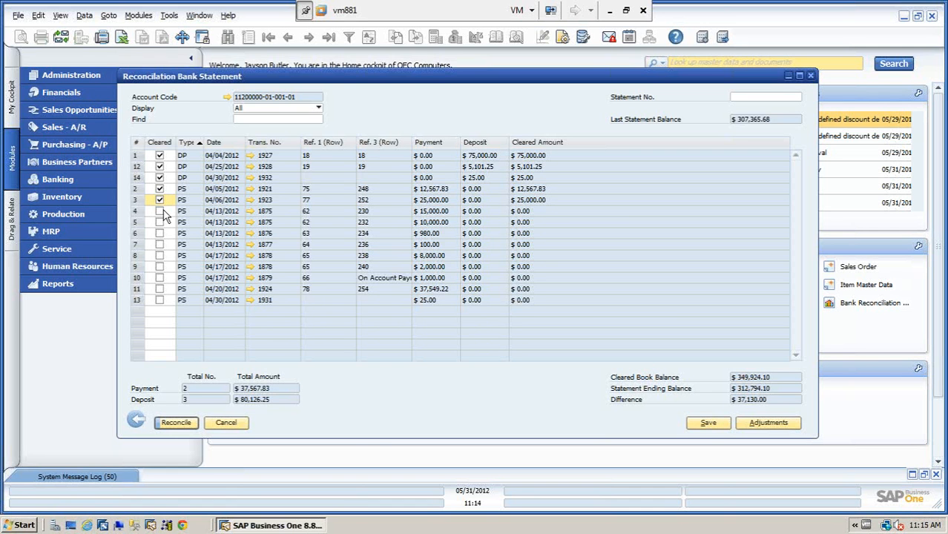
Save the partially cleared statement and close the bank reconciliation
click(708, 423)
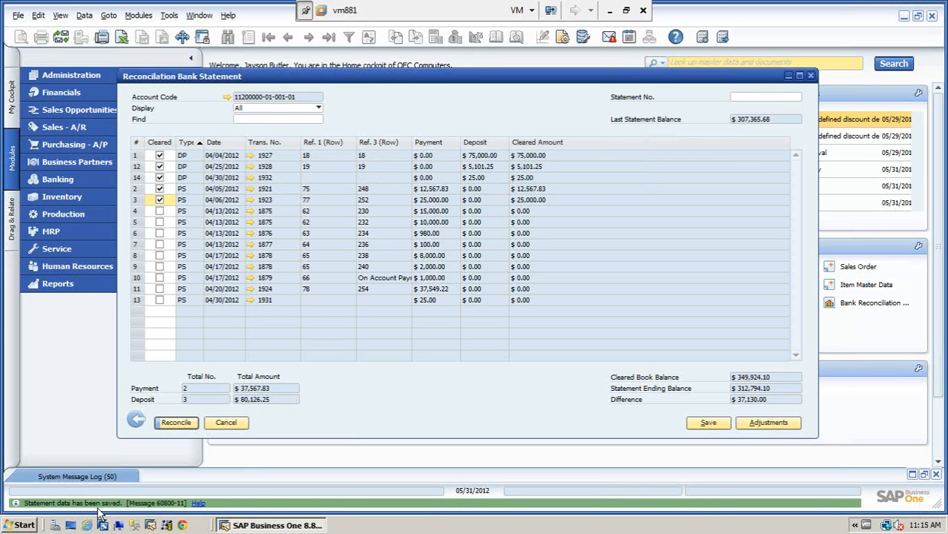
click(228, 426)
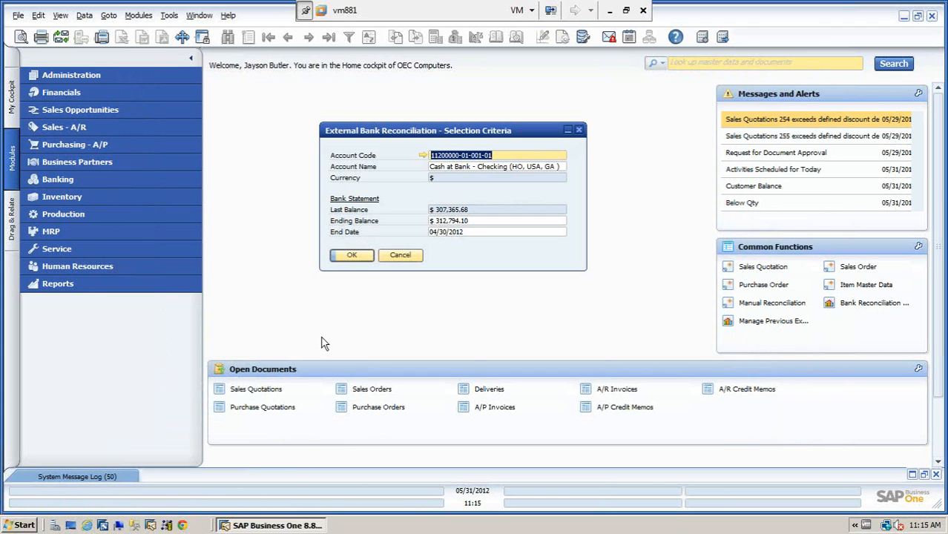
click(402, 257)
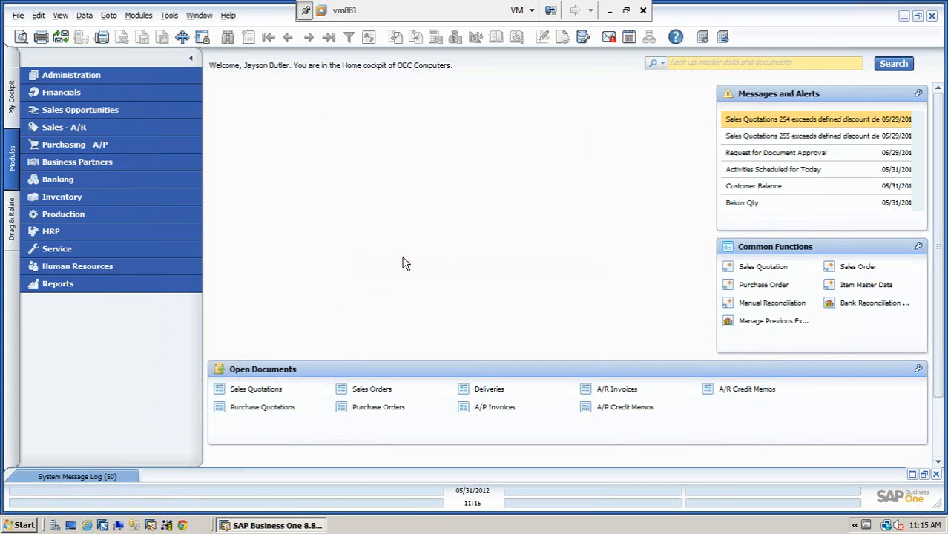
Reopen the saved manual reconciliation statement for the Cash at Bank - Checking (HO, USA, GA) account
click(773, 304)
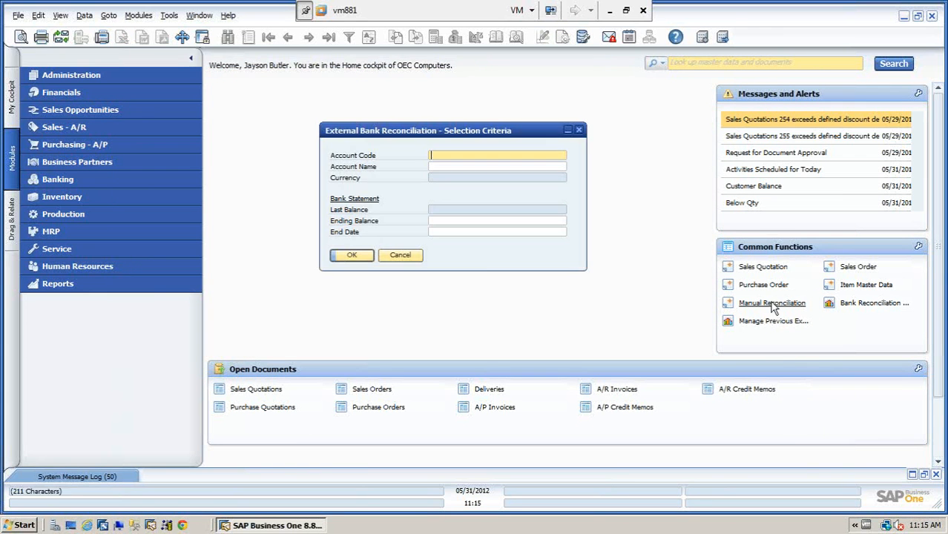
key(Tab)
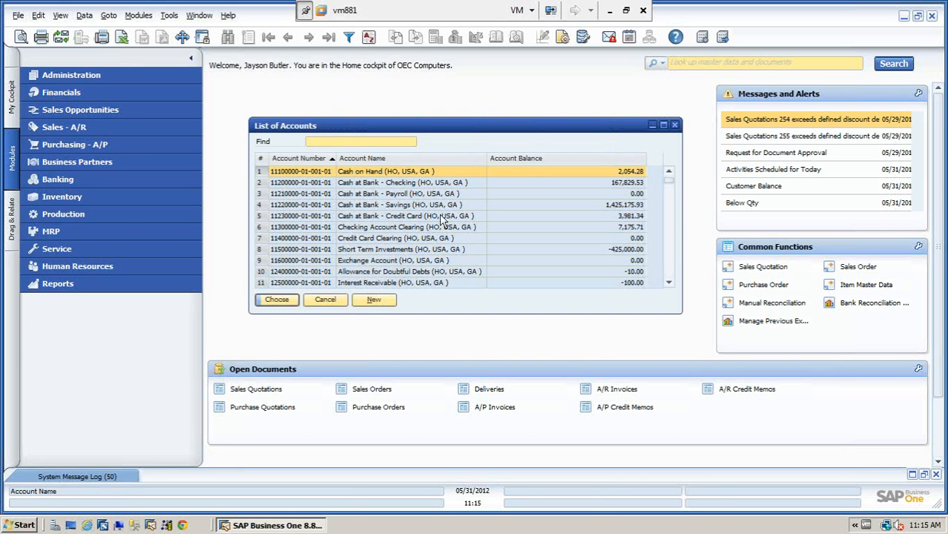
click(413, 189)
click(280, 299)
click(351, 255)
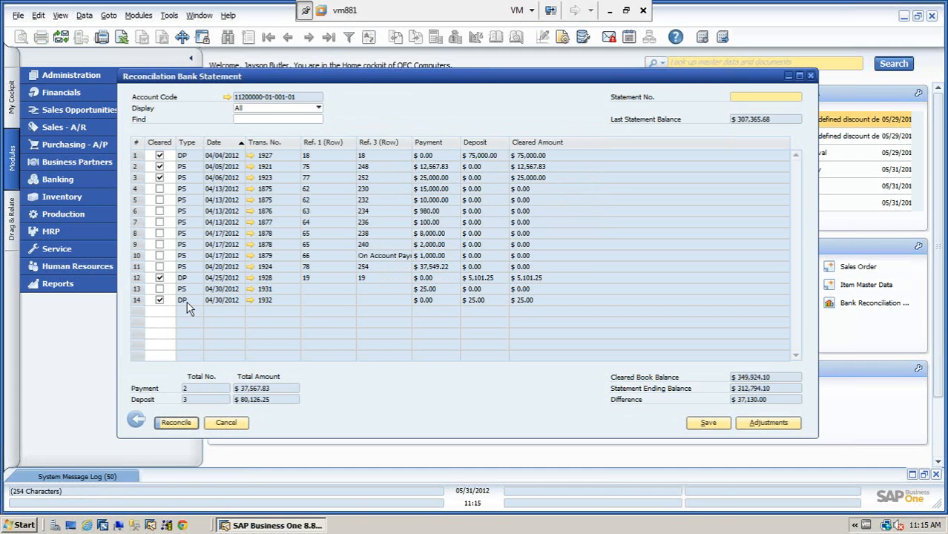
Display only the cleared transactions of the saved statement, followed by only the uncleared ones
click(317, 109)
click(247, 131)
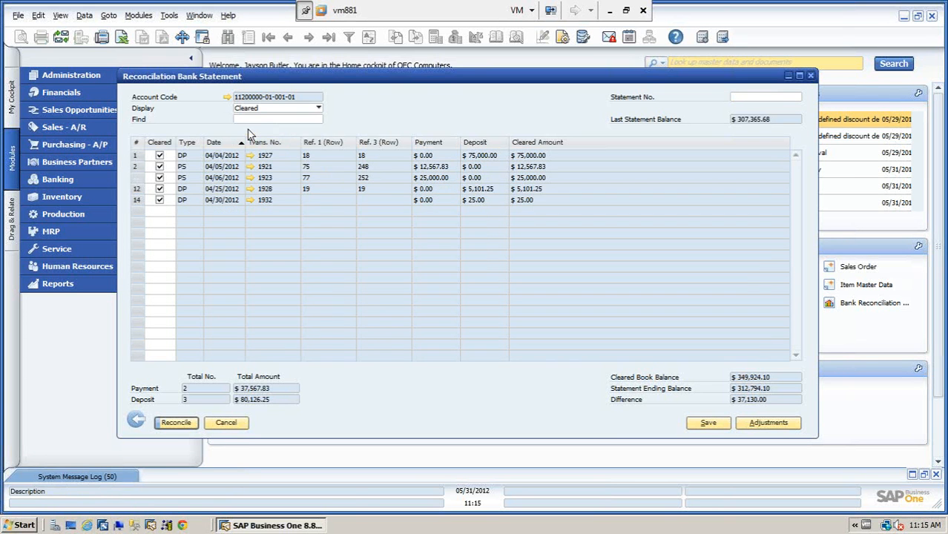
click(319, 110)
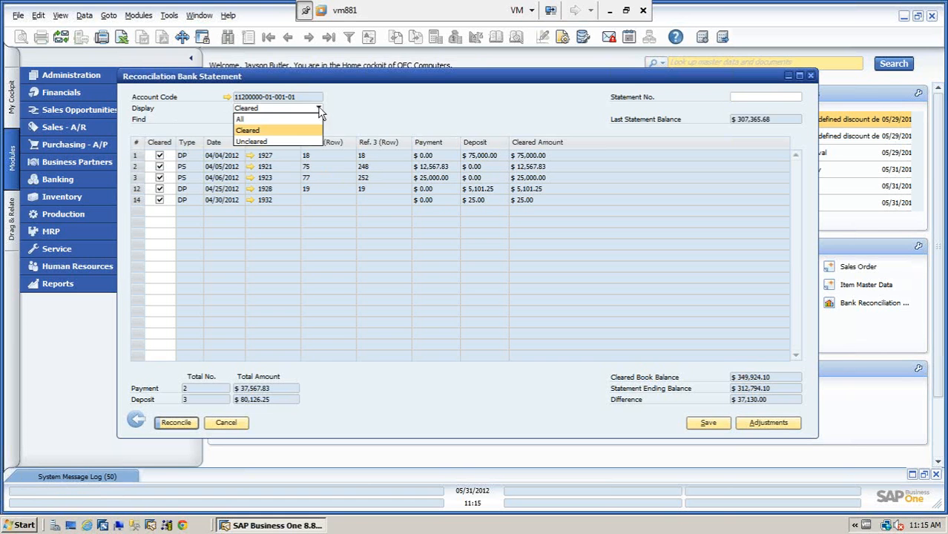
click(251, 142)
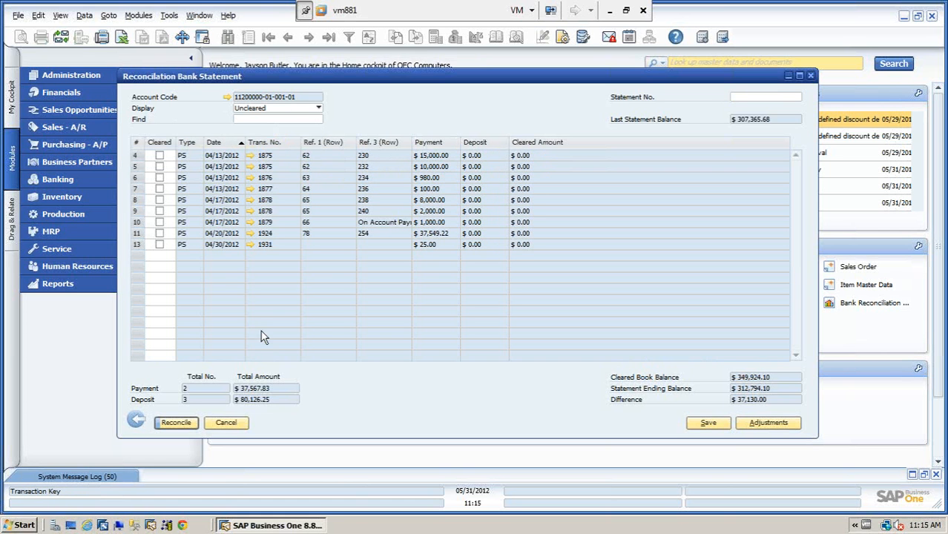
Display all statement transactions and mark every 04/13/2012, 04/17/2012 and 04/30/2012 payment as cleared
click(318, 110)
click(241, 119)
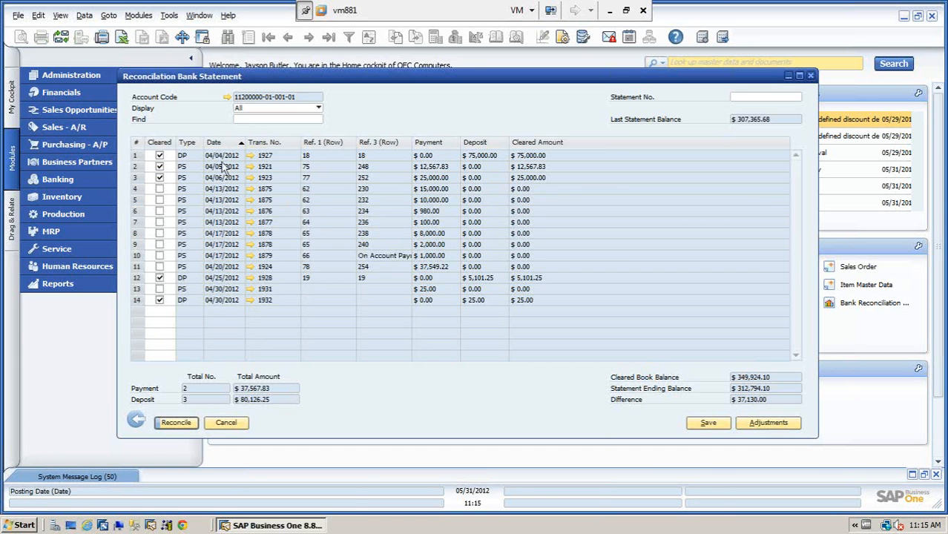
click(159, 190)
click(160, 201)
click(160, 212)
click(159, 222)
click(159, 233)
click(159, 244)
click(160, 255)
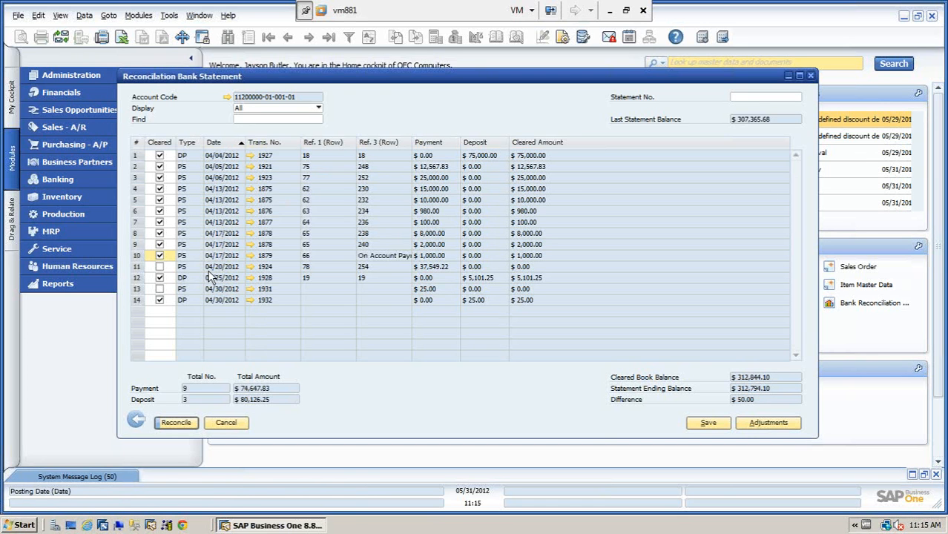
click(160, 288)
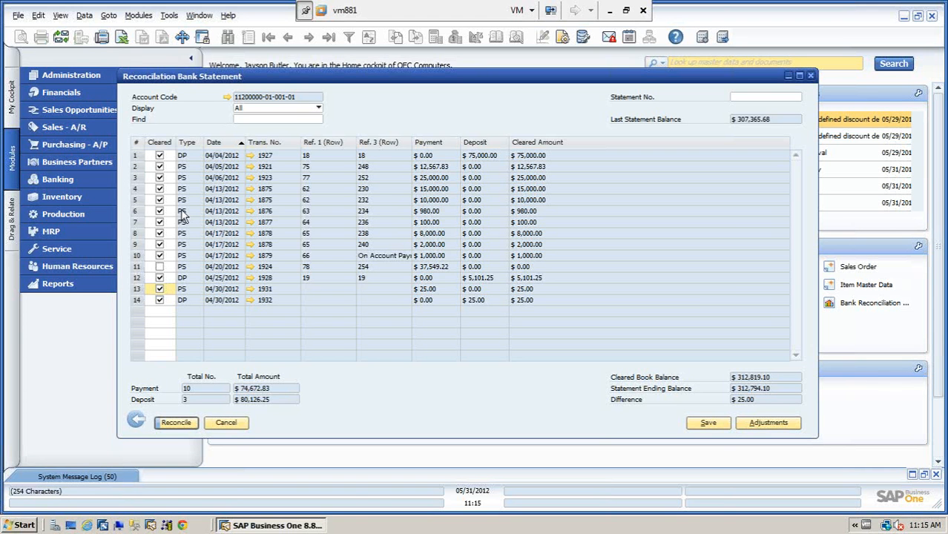
Display only the uncleared transactions of the statement, followed by all transactions
click(321, 110)
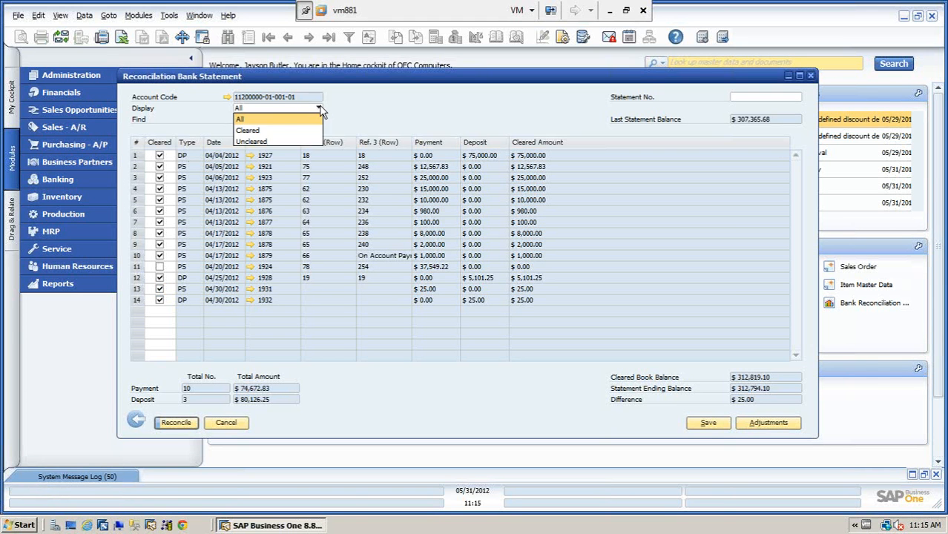
click(256, 143)
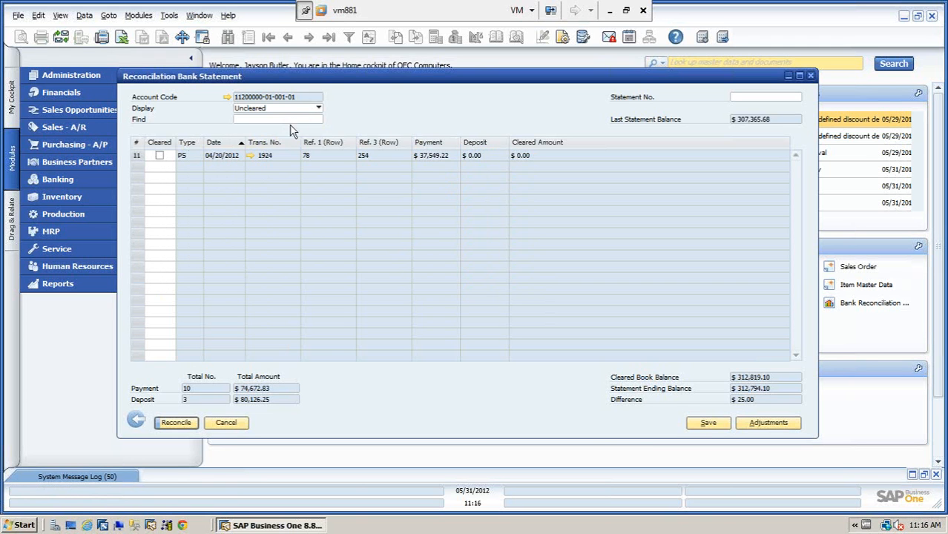
click(319, 109)
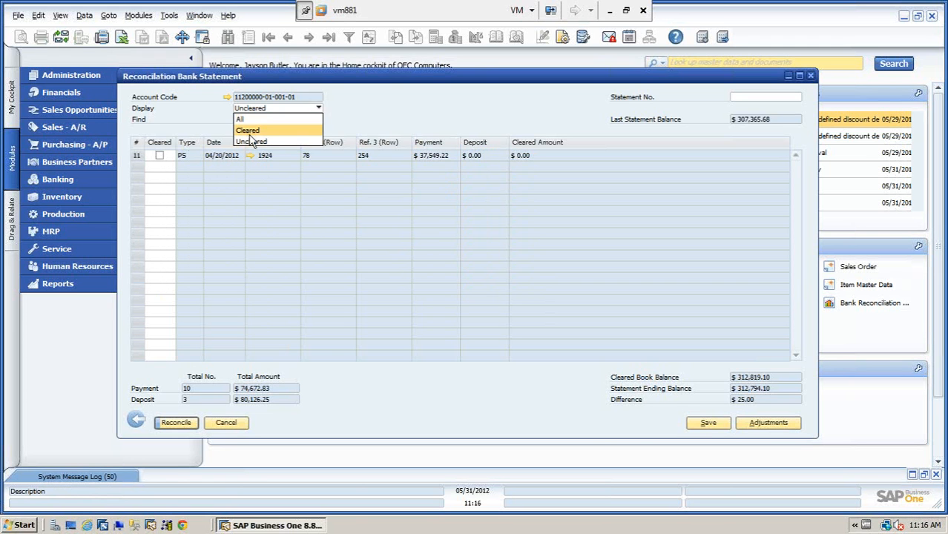
click(241, 119)
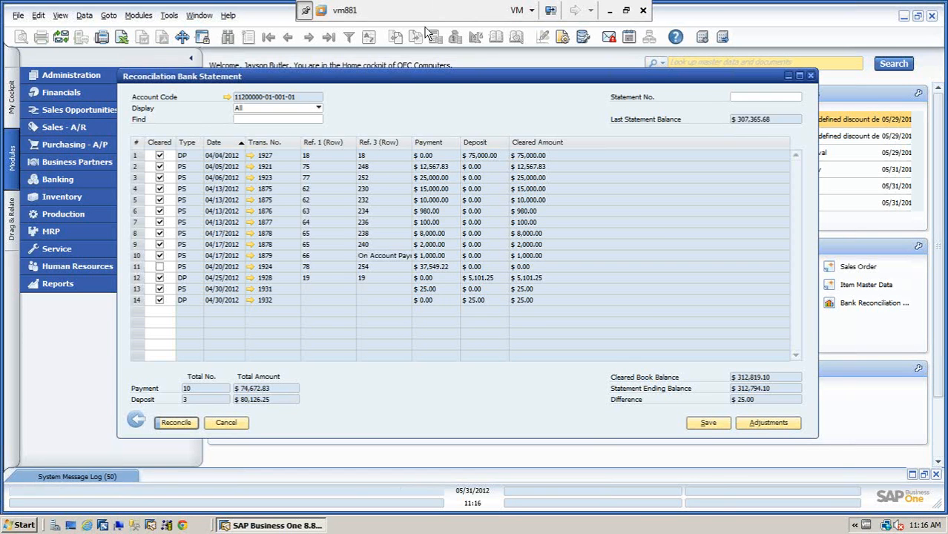
Start a journal entry adjustment from the statement and credit 25 to Cash at Bank - Checking
drag(438, 72, 420, 69)
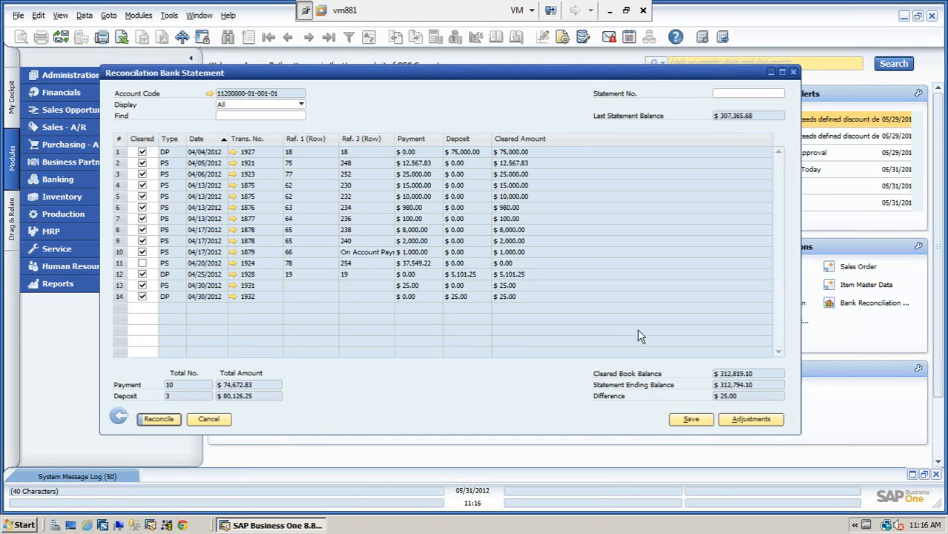
click(749, 419)
drag(507, 203, 671, 167)
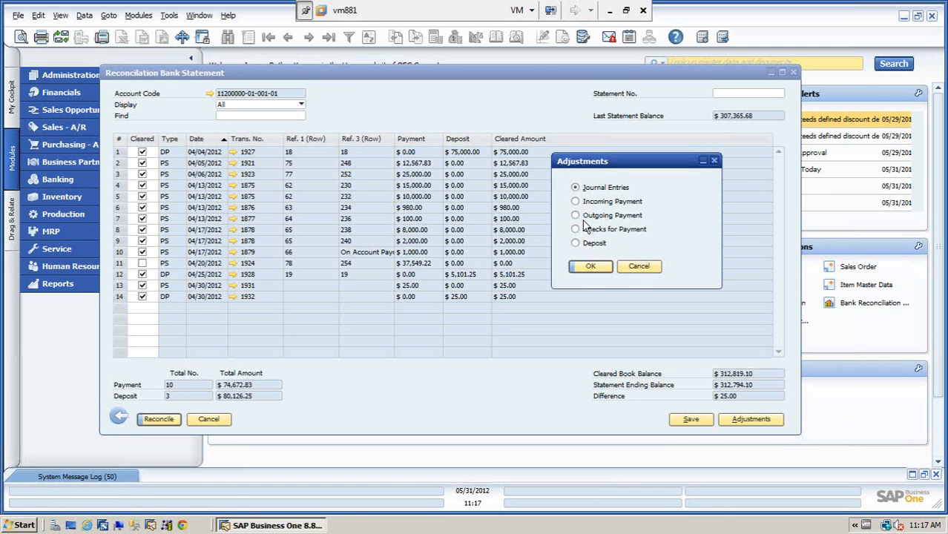
click(592, 268)
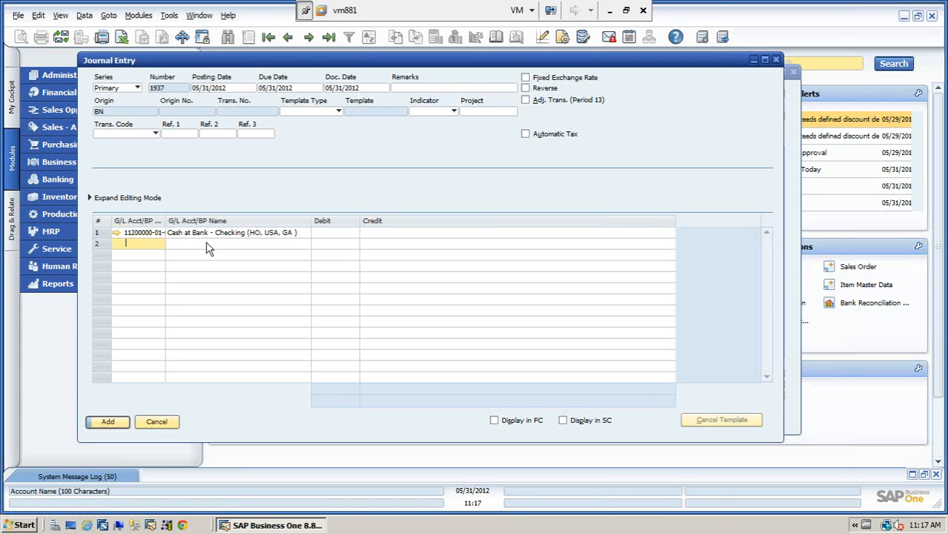
click(414, 236)
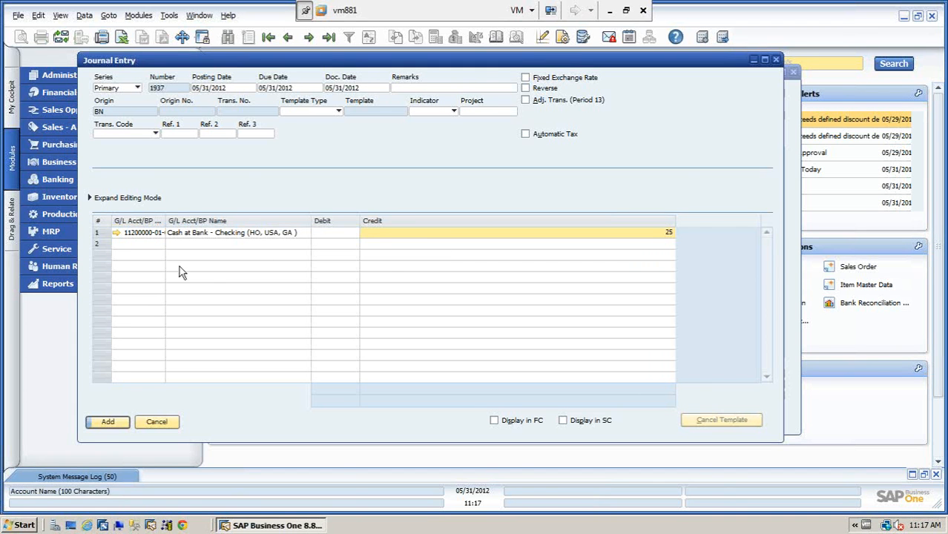
Enter Bank Charges (HO, USA, GA) as the second account with a debit of $25.00 and add the journal entry
click(144, 248)
key(Tab)
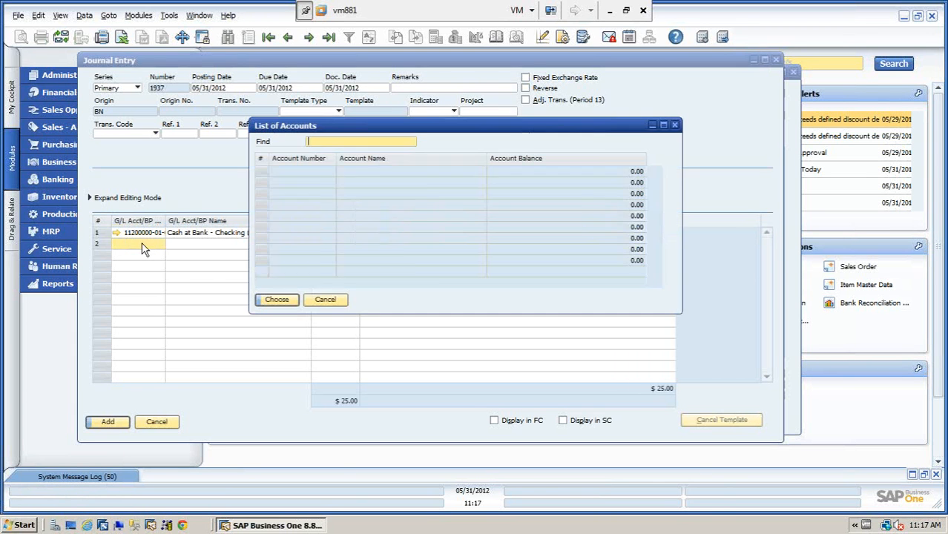
click(417, 162)
text(bank)
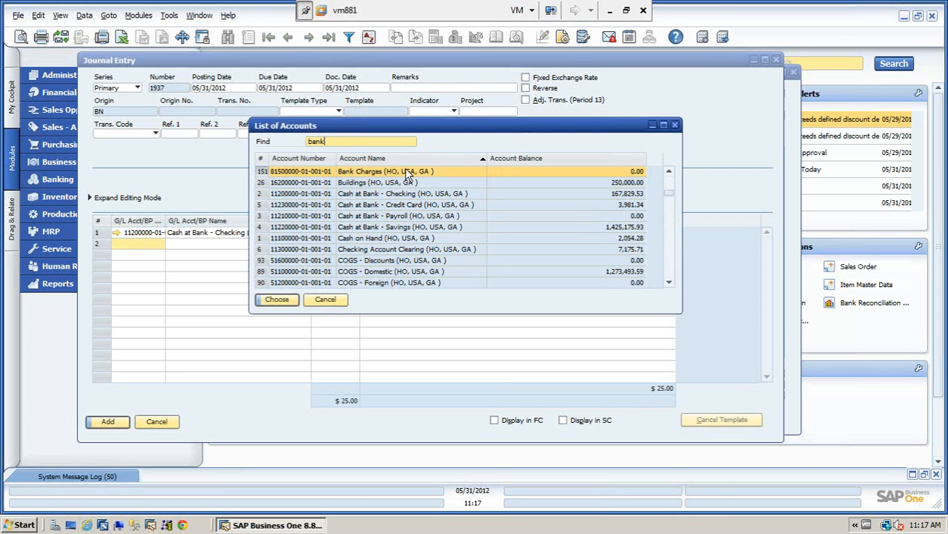
click(283, 301)
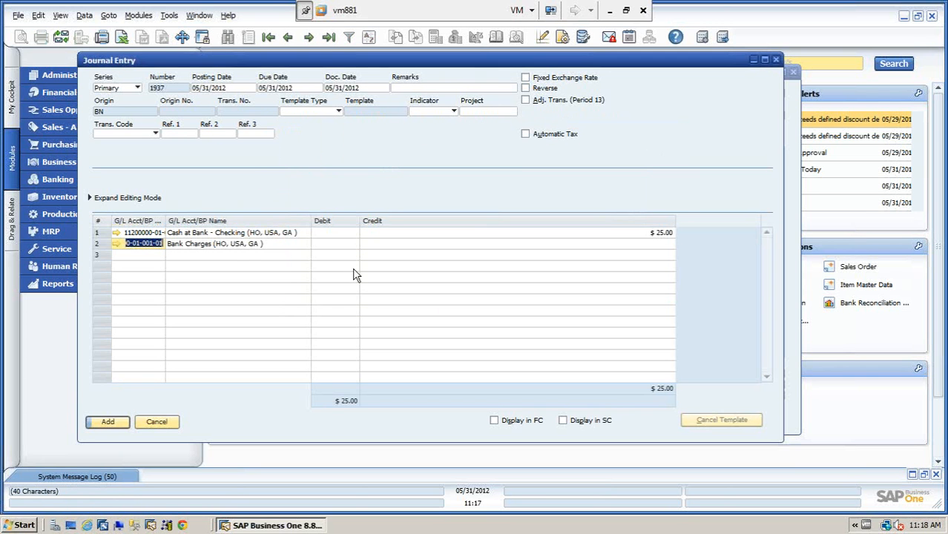
click(342, 246)
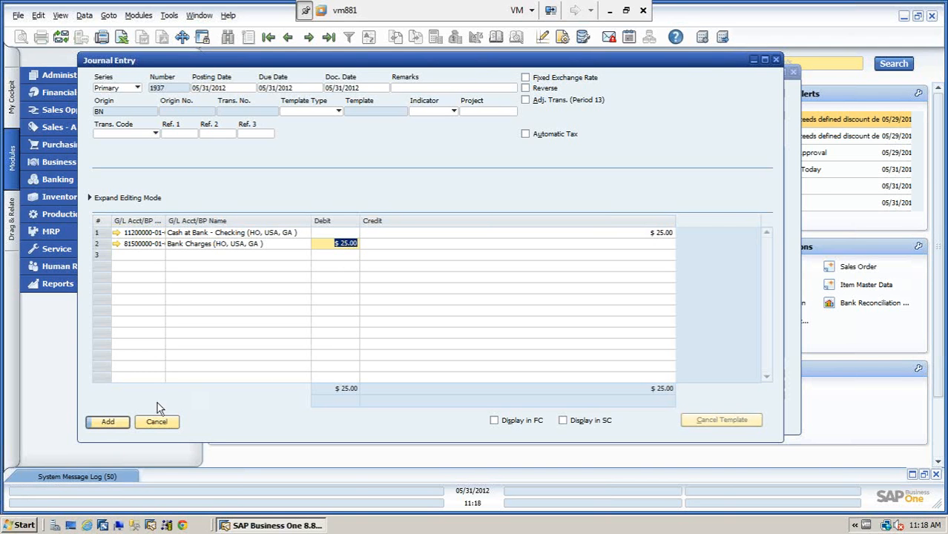
click(105, 422)
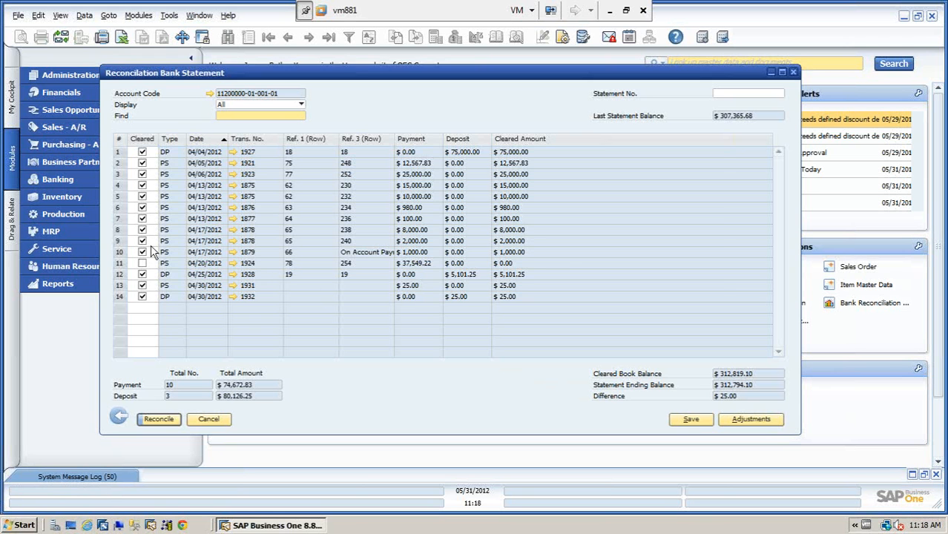
Start another journal entry adjustment and switch to the last recorded journal entry without saving the new one
click(753, 420)
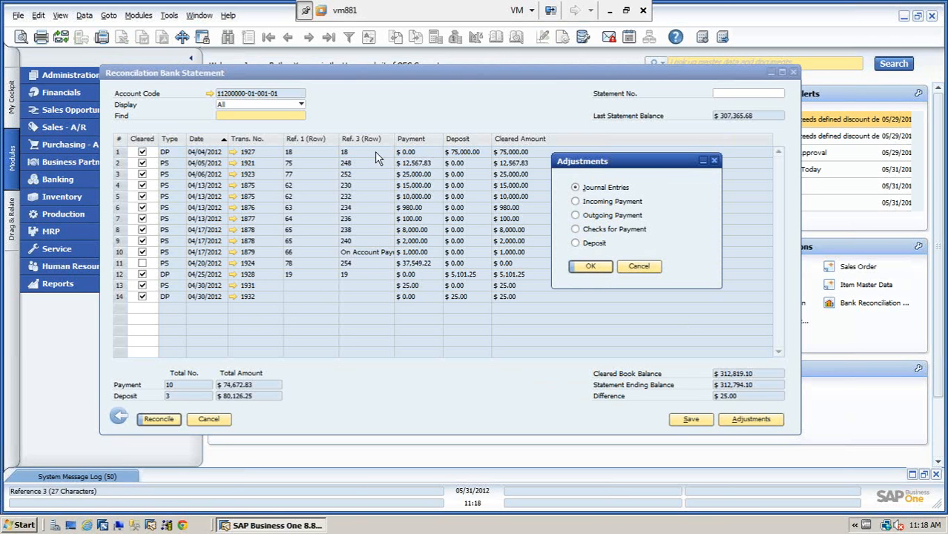
click(593, 269)
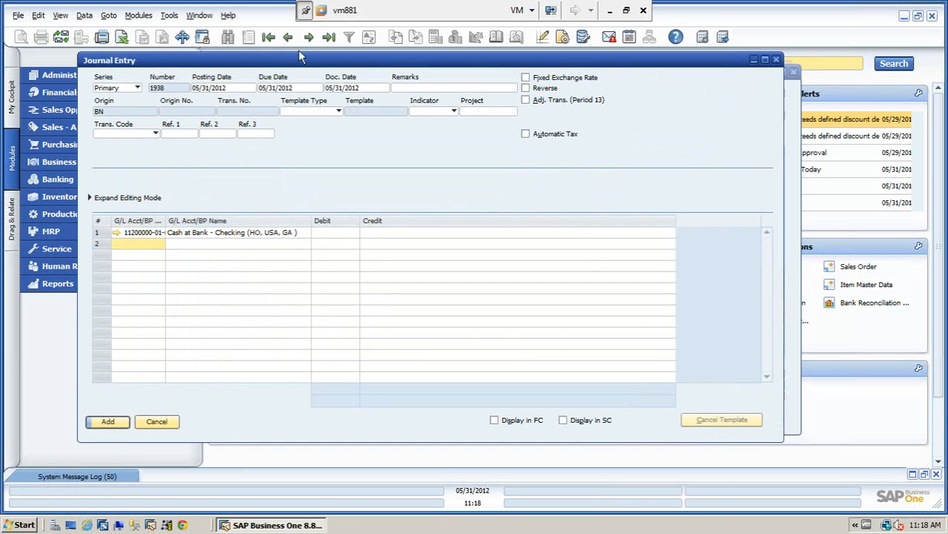
click(330, 41)
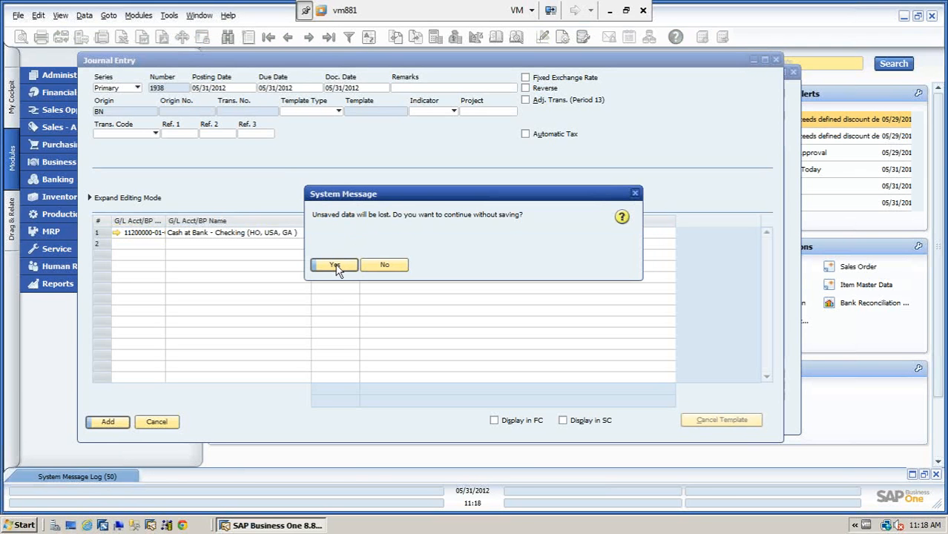
click(335, 266)
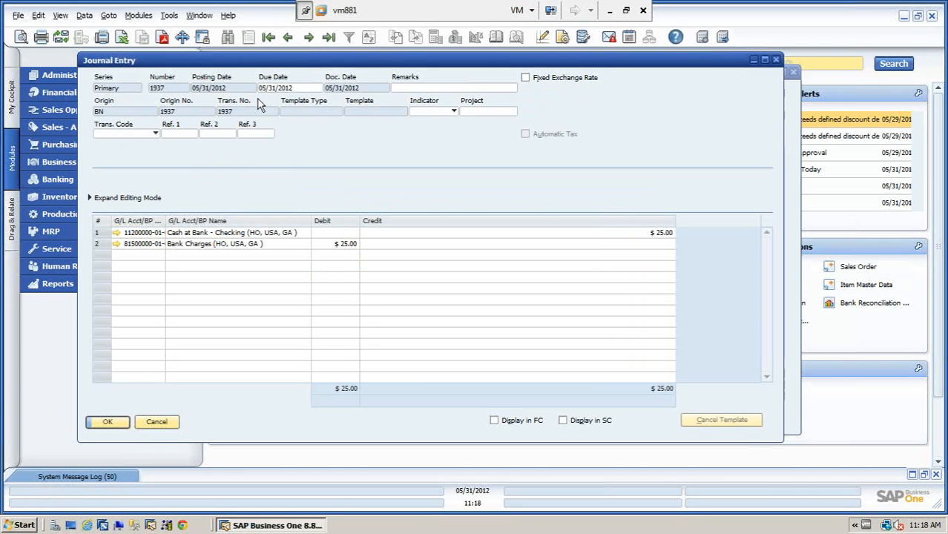
Check which record commands are available for the posted bank charges journal entry, then close it
click(84, 16)
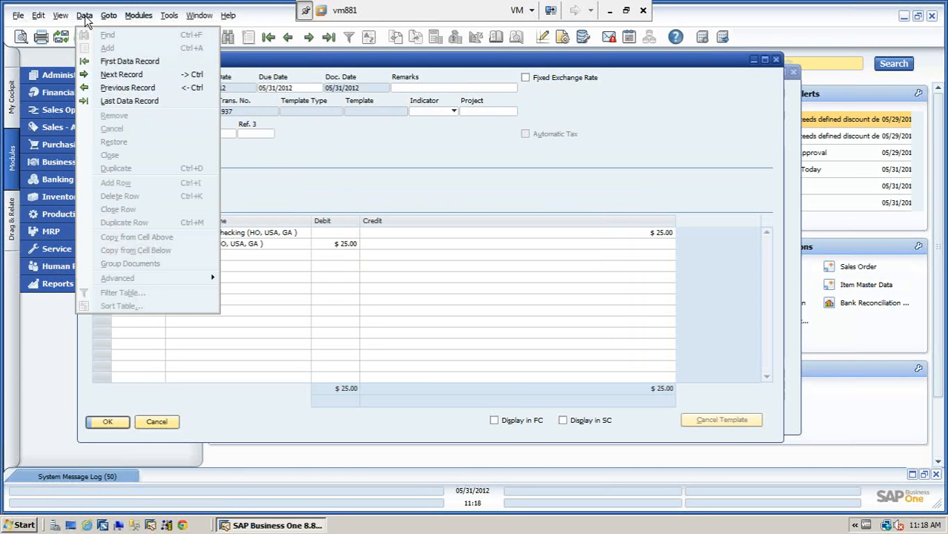
click(308, 120)
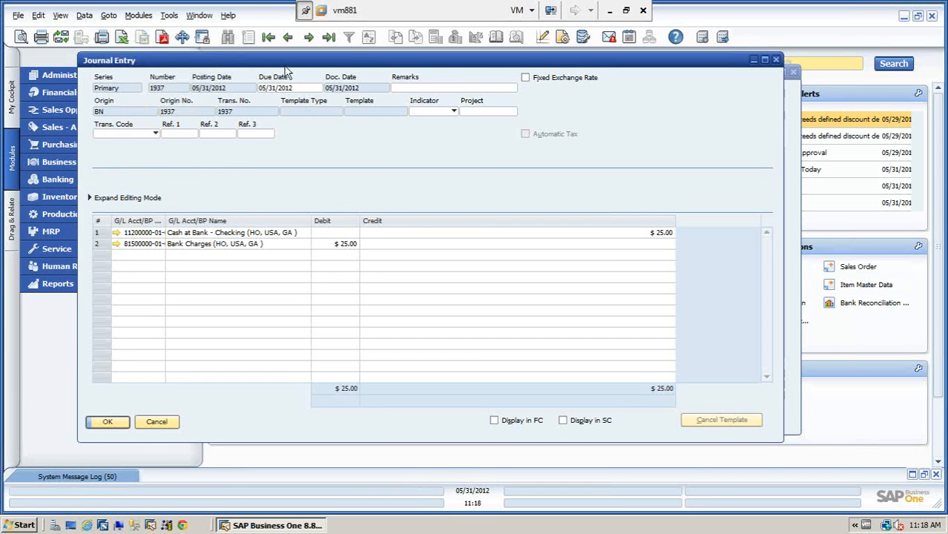
drag(284, 67, 272, 76)
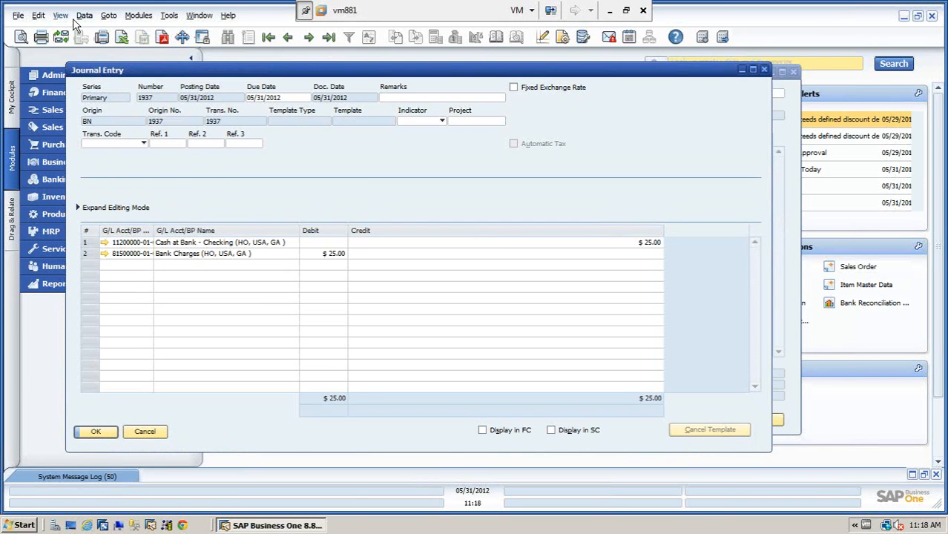
click(84, 16)
click(302, 166)
click(330, 36)
click(86, 16)
click(335, 149)
click(147, 432)
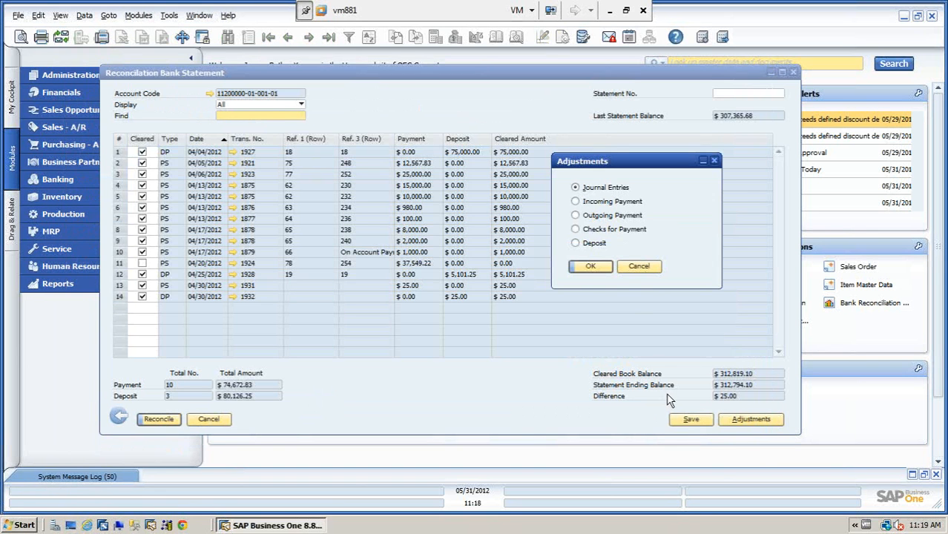
Start a new journal entry adjustment with posting and due dates of 04/30/2012, updating both dates in the rows
click(589, 269)
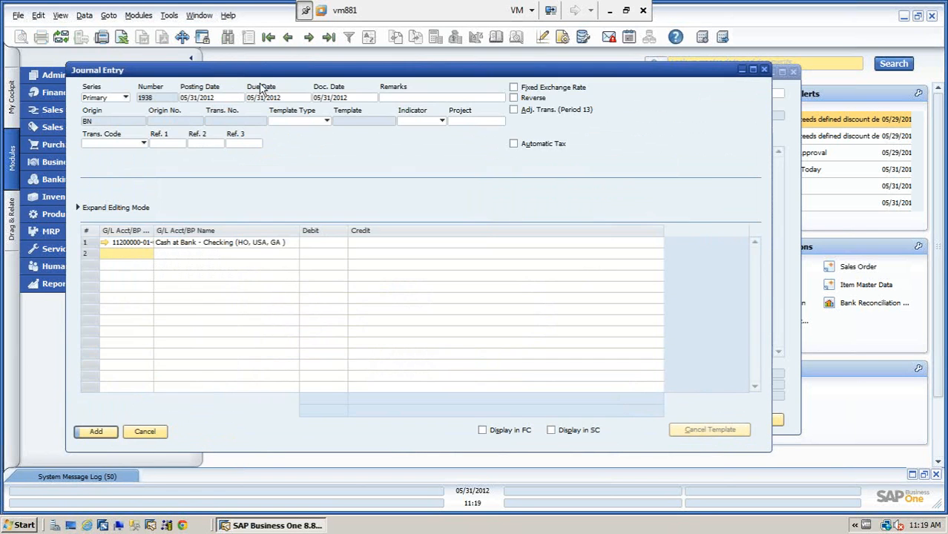
click(234, 100)
key(BackSpace)
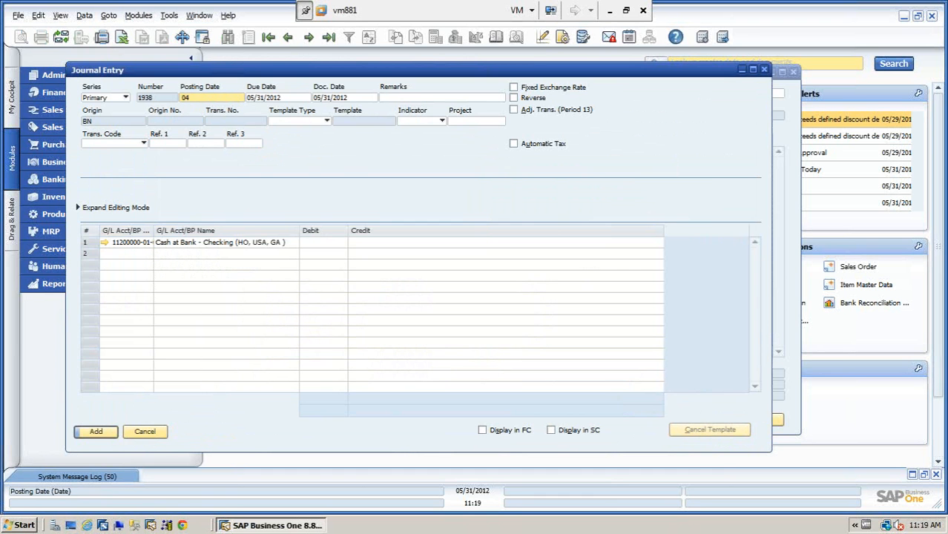
key(Tab)
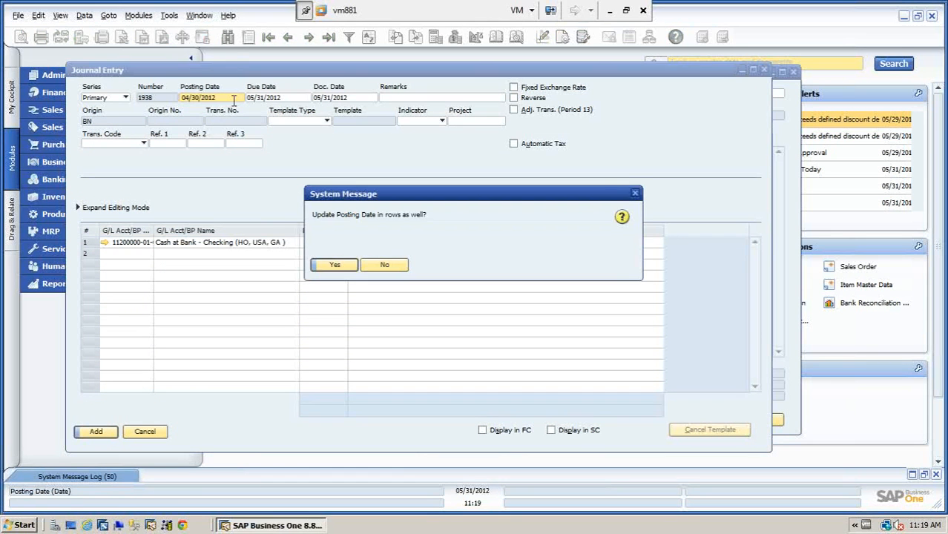
click(335, 265)
key(BackSpace)
text(04/30)
key(Tab)
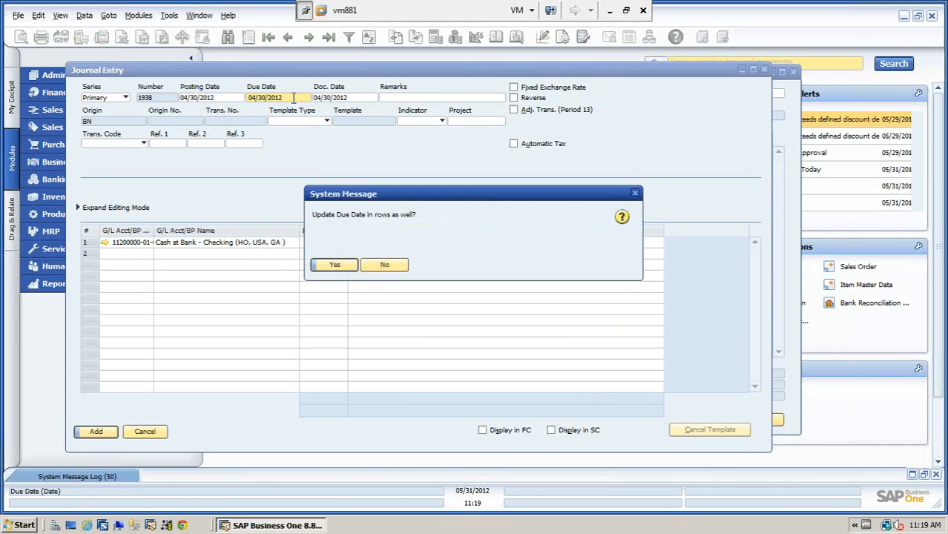
click(335, 265)
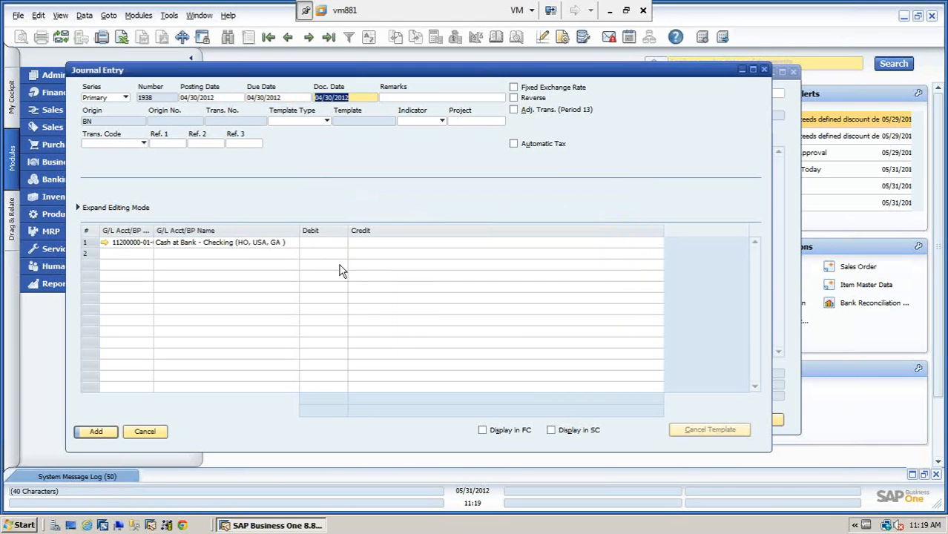
Credit 25 to Cash at Bank - Checking, debit $25.00 to Bank Charges (HO, USA, GA), and add the journal entry
click(374, 248)
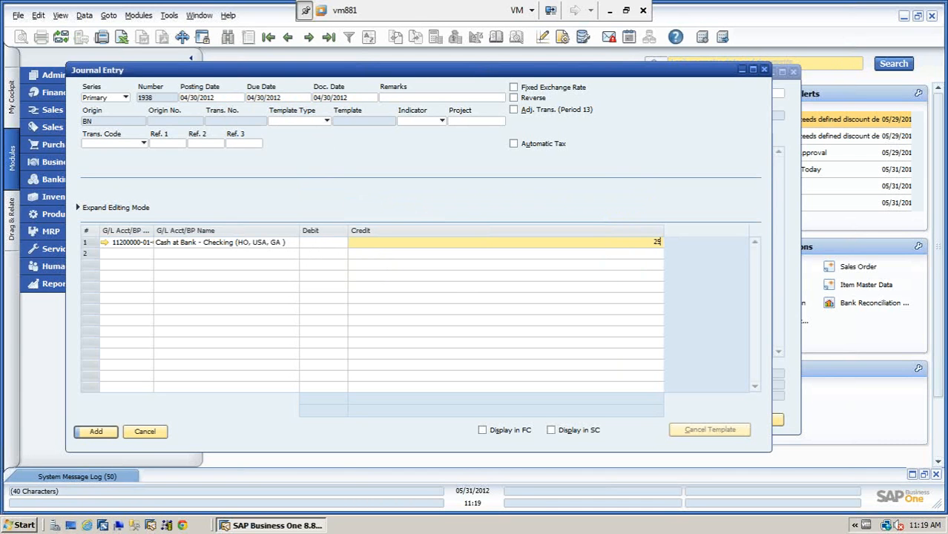
text(25)
click(137, 254)
key(Tab)
double_click(415, 160)
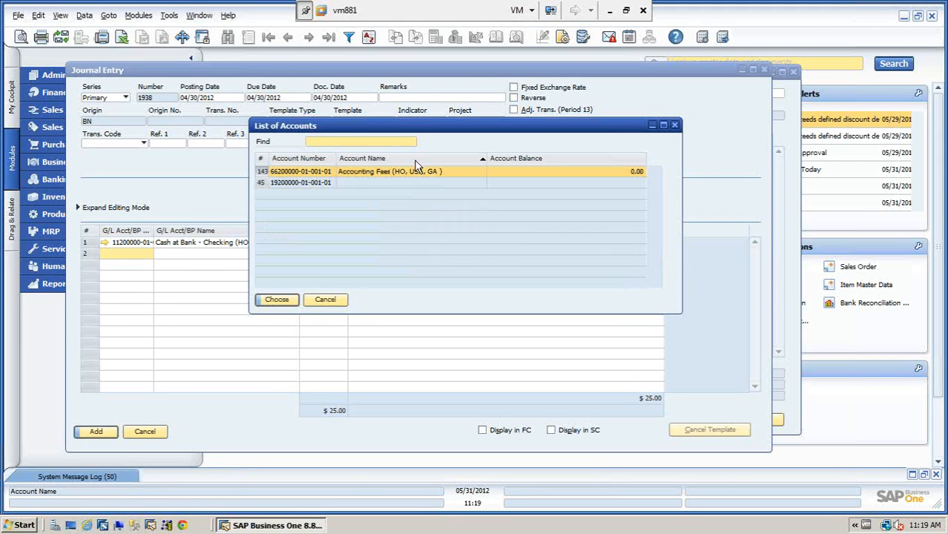
text(bank)
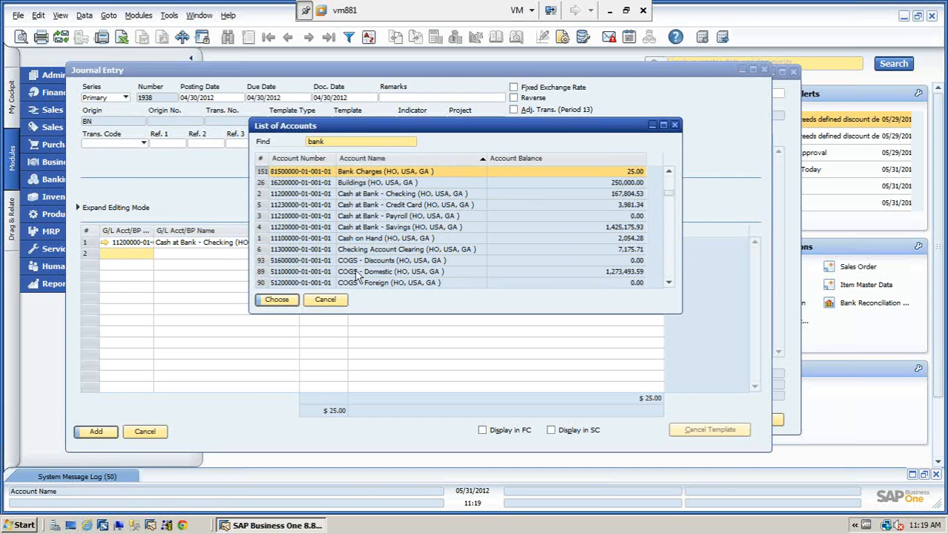
click(285, 300)
click(330, 254)
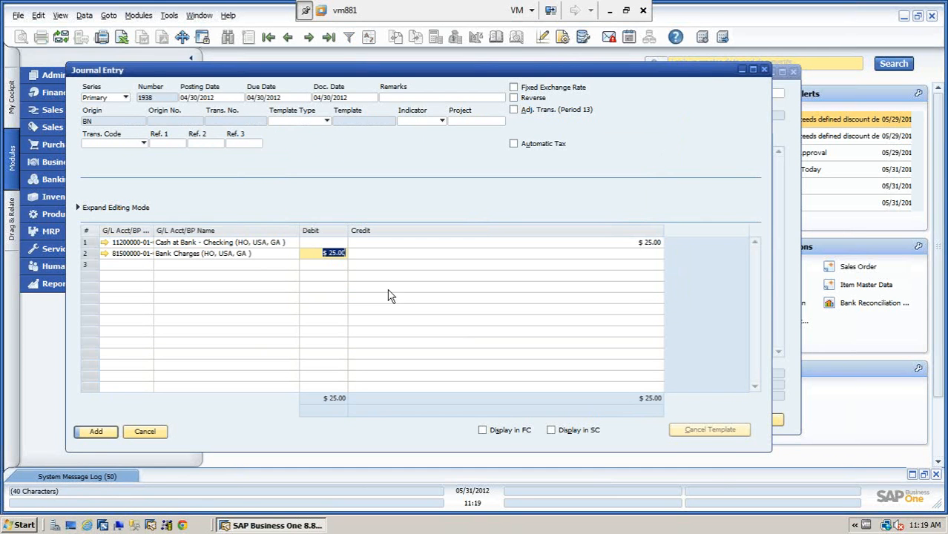
click(102, 432)
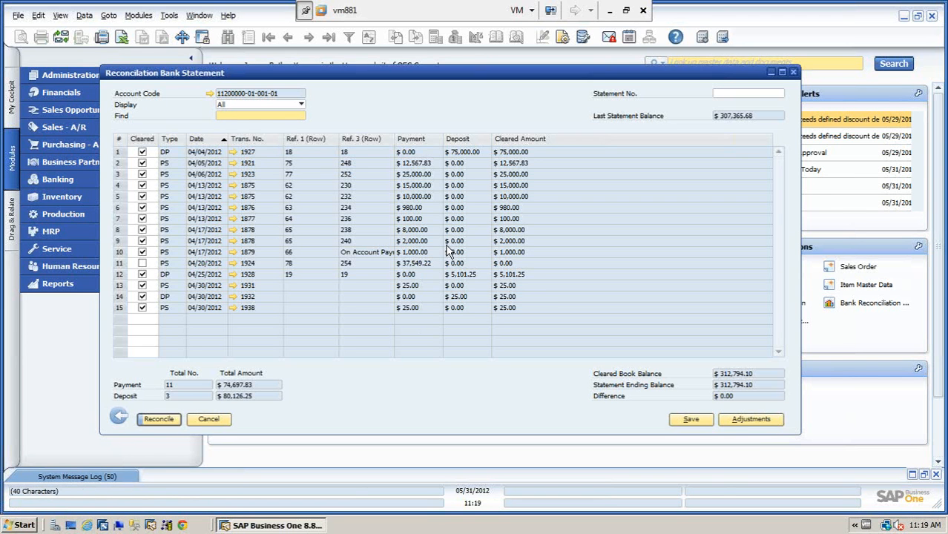
click(304, 105)
click(230, 120)
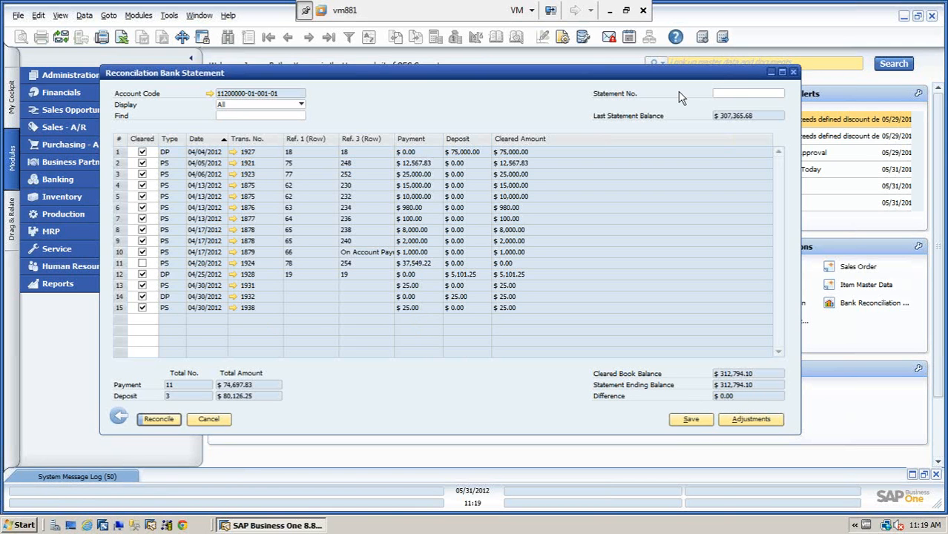
Set the statement number to 04302012, reconcile the bank statement, and close the external reconciliation selection criteria
click(731, 95)
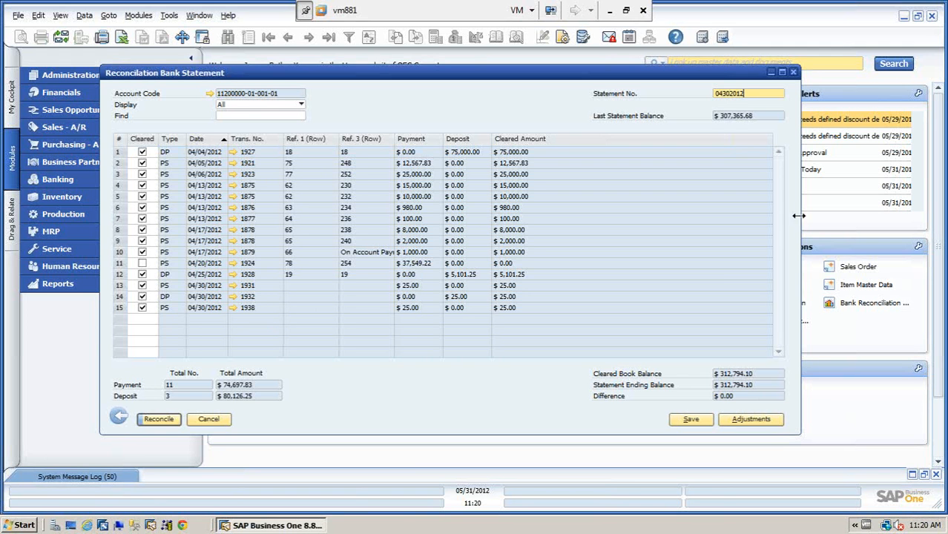
click(158, 420)
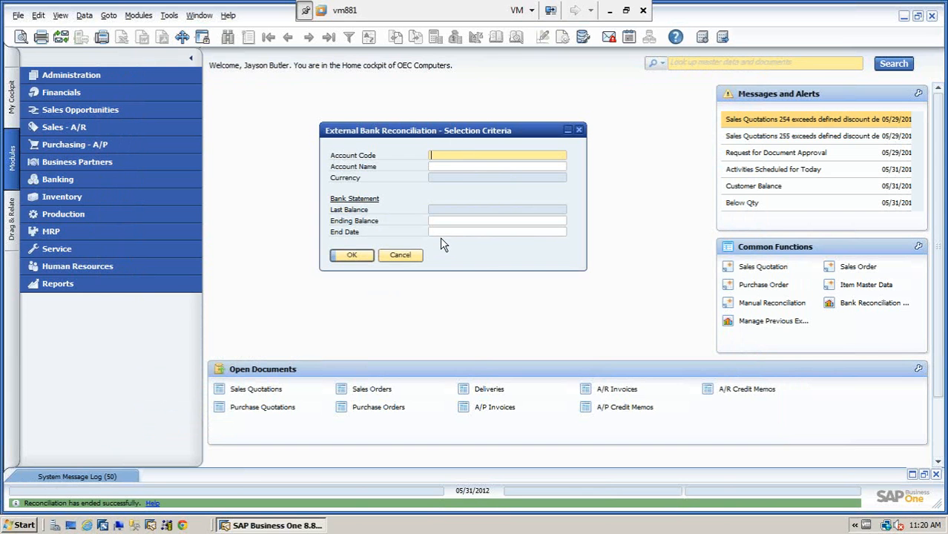
click(401, 256)
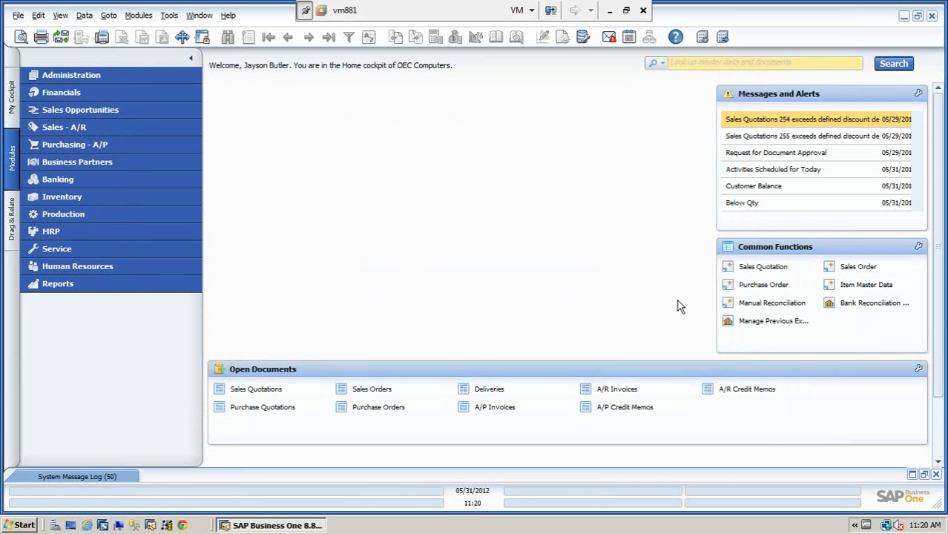
Run the Bank Reconciliation Report for the Cash at Bank - Checking account with reconciliation number 5 (20120430)
click(860, 304)
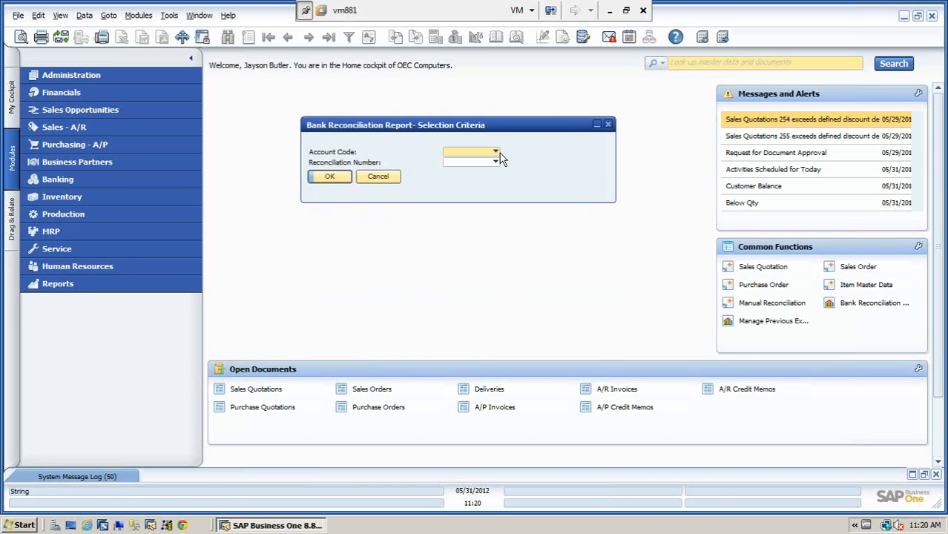
click(496, 152)
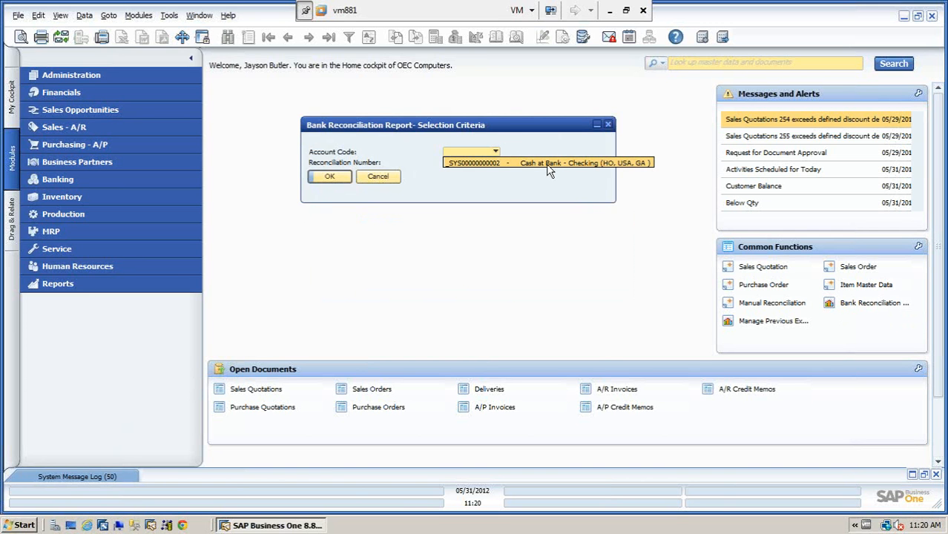
click(547, 165)
click(495, 162)
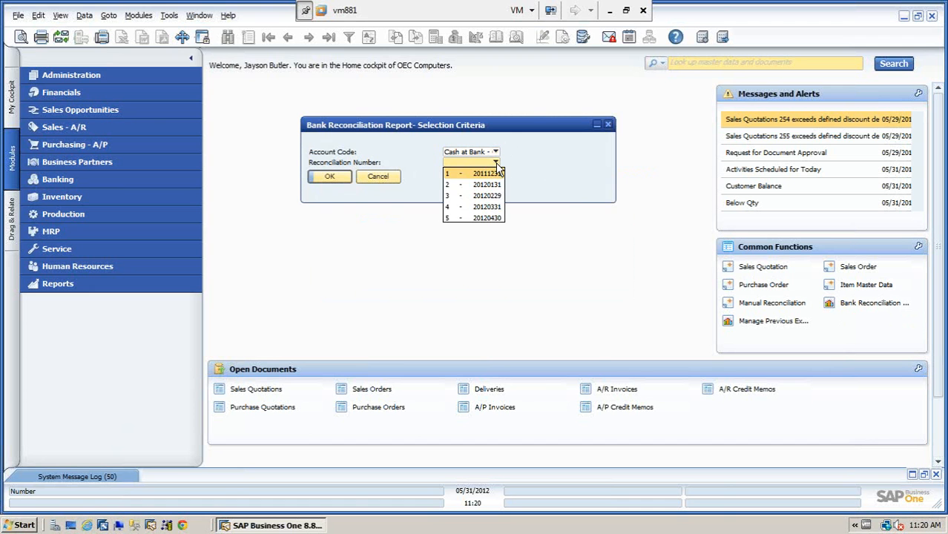
click(489, 219)
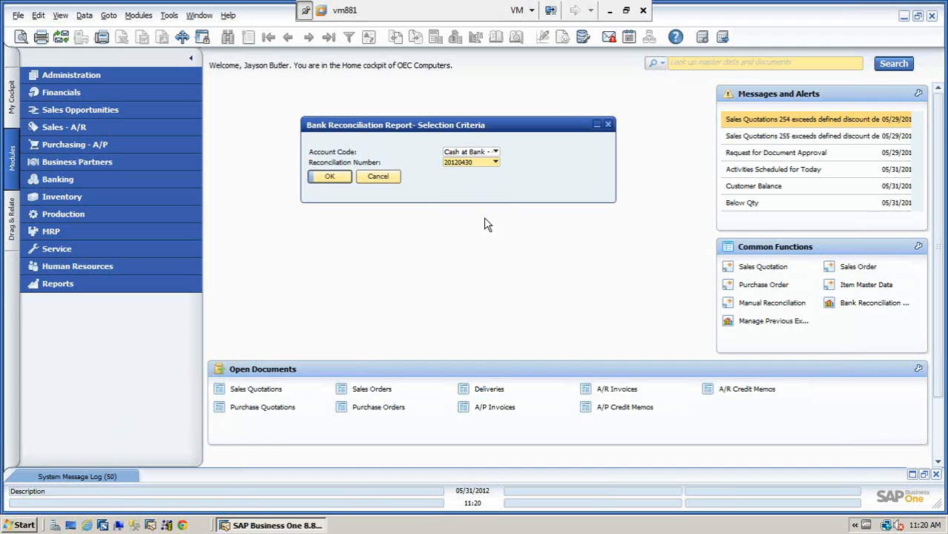
click(331, 178)
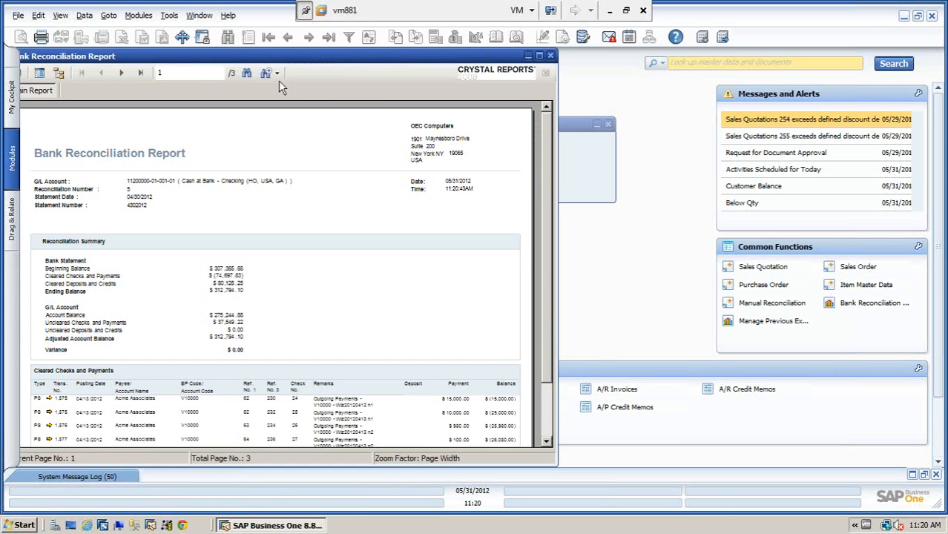
Enlarge the report, examine its reconciliation summary and its cleared and uncleared transactions across all pages, and close the report and its selection criteria
drag(281, 57, 319, 53)
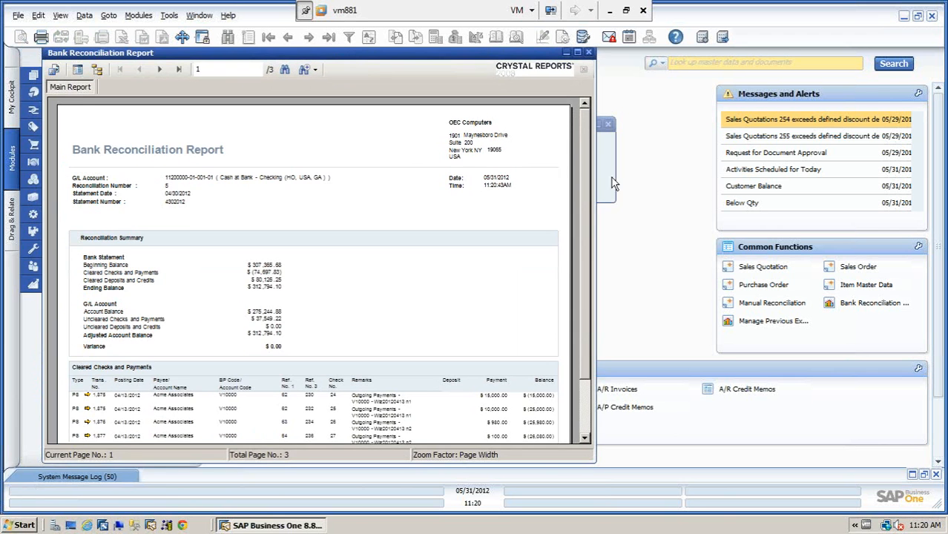
drag(598, 182, 892, 170)
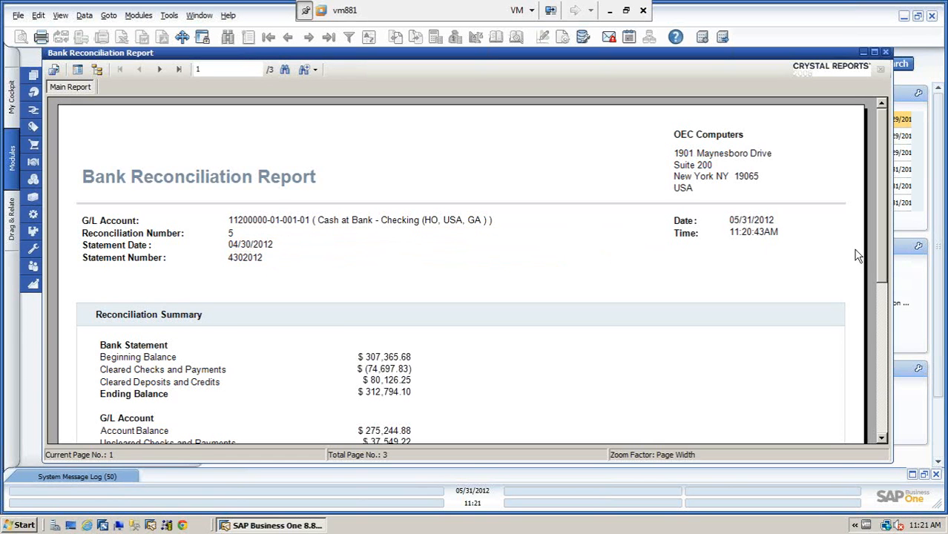
drag(883, 236, 898, 268)
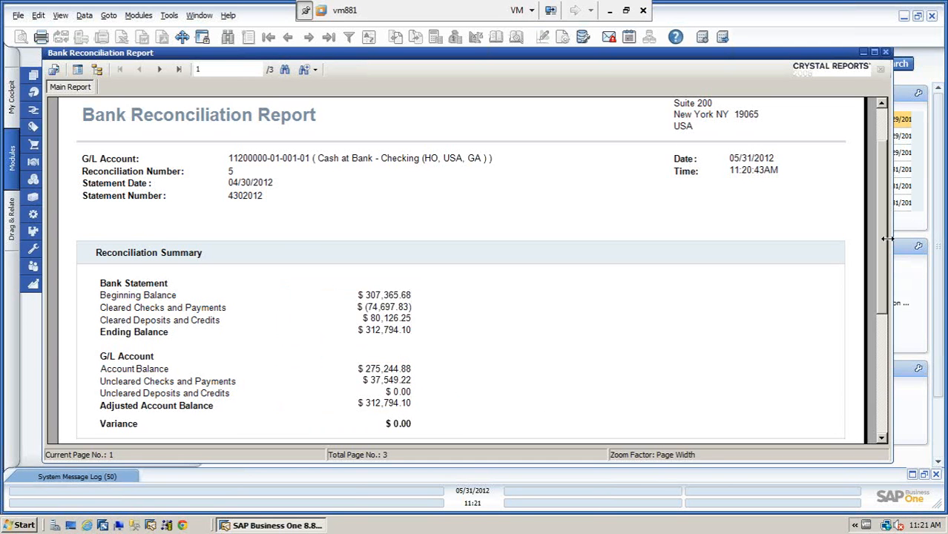
drag(882, 239, 882, 351)
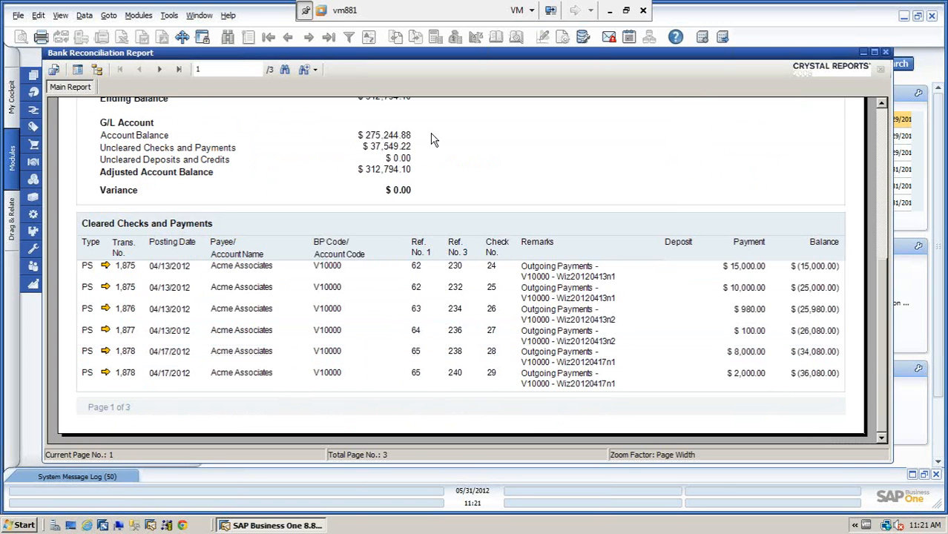
click(161, 71)
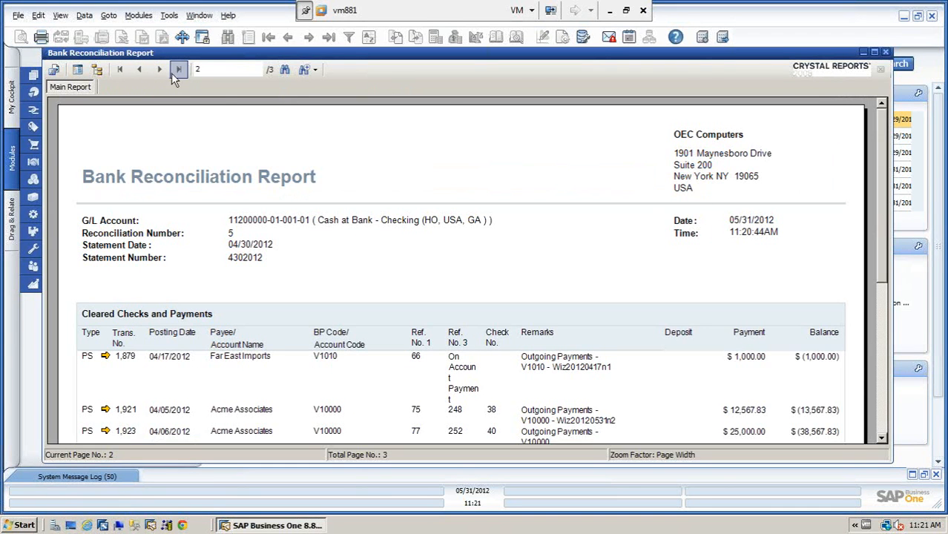
click(179, 69)
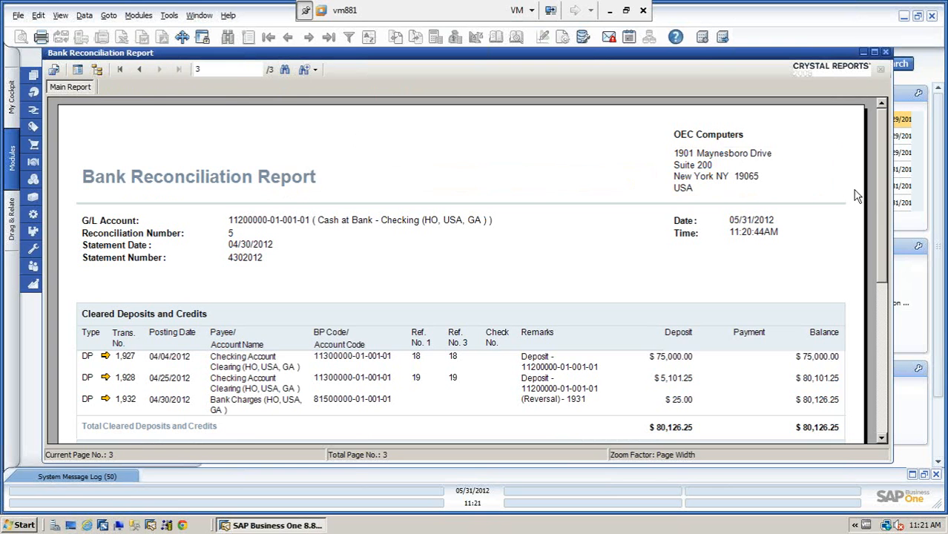
drag(886, 204, 896, 310)
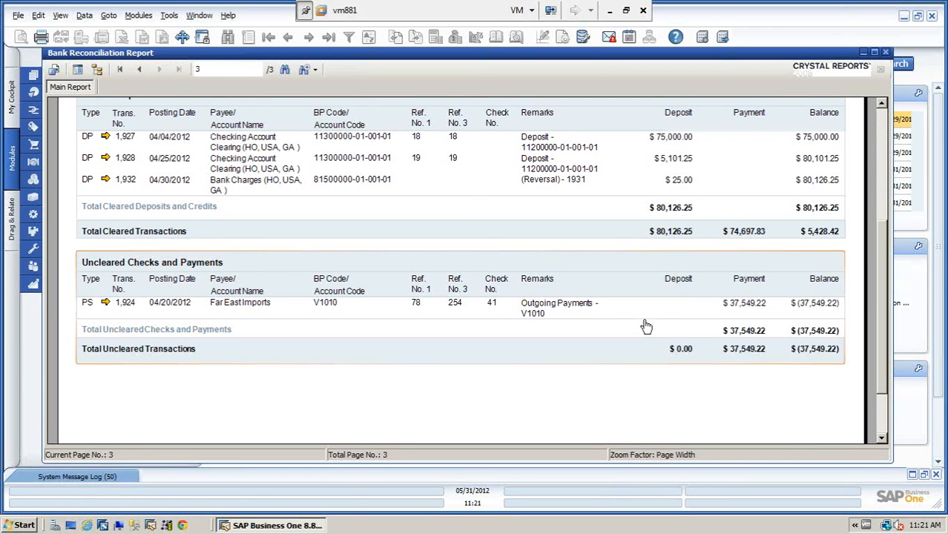
click(887, 53)
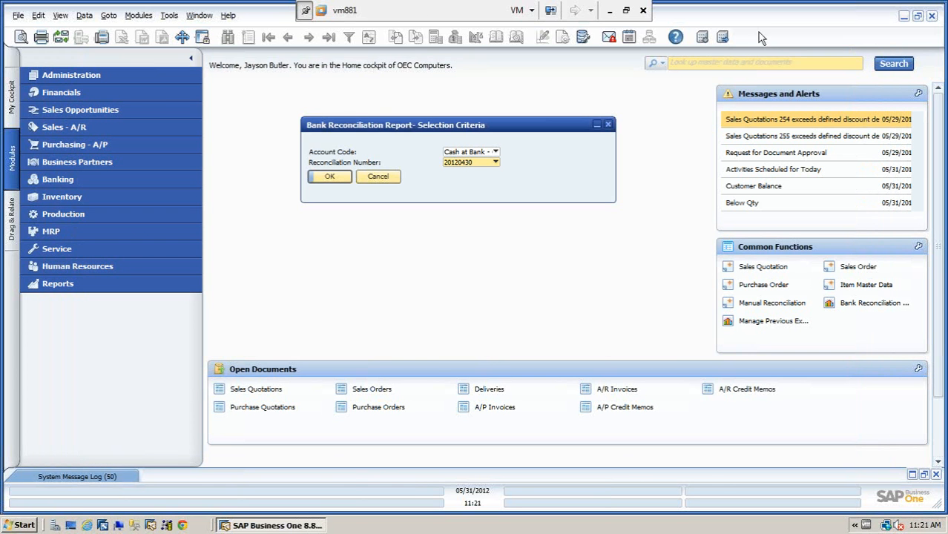
click(377, 179)
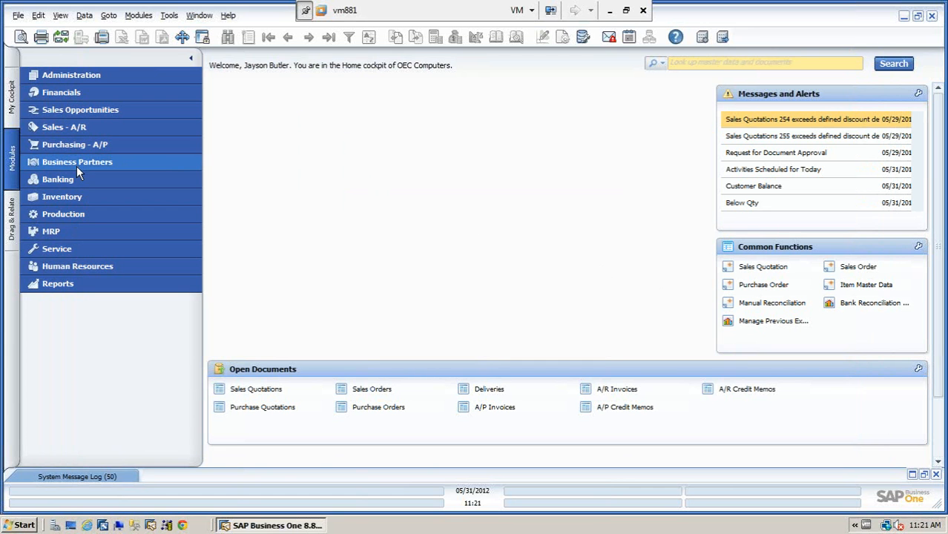
Expand the Banking functions for bank statements and external reconciliation, and rerun the Bank Reconciliation Report for Cash at Bank - Checking, reconciliation 20120430
click(65, 179)
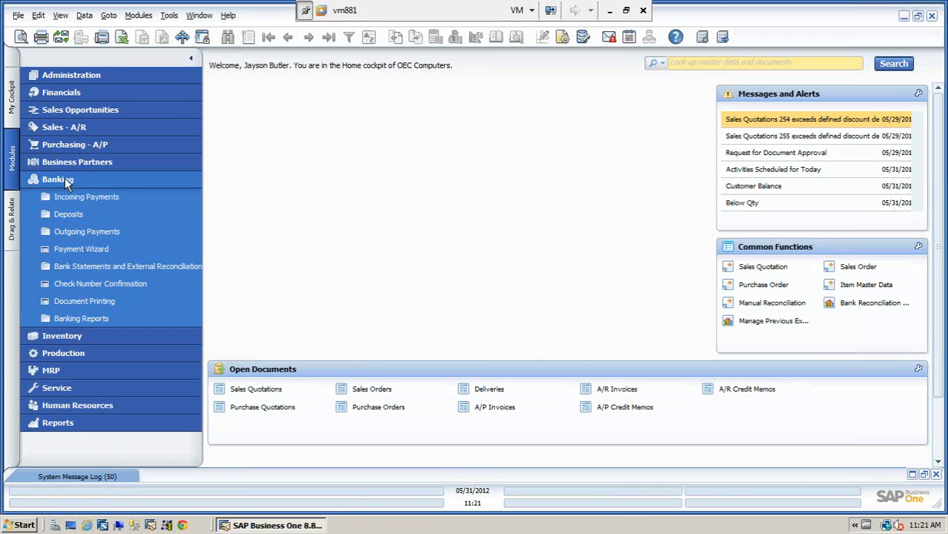
click(89, 265)
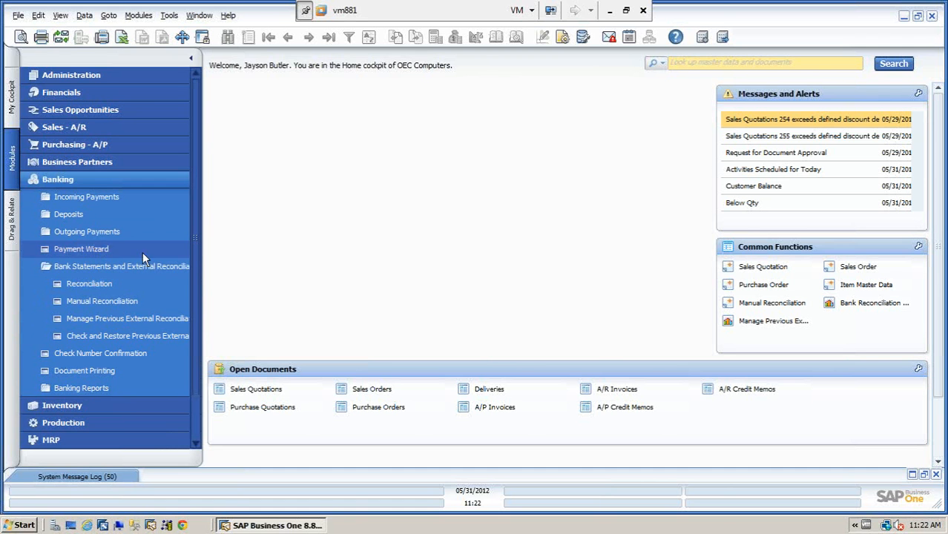
click(868, 304)
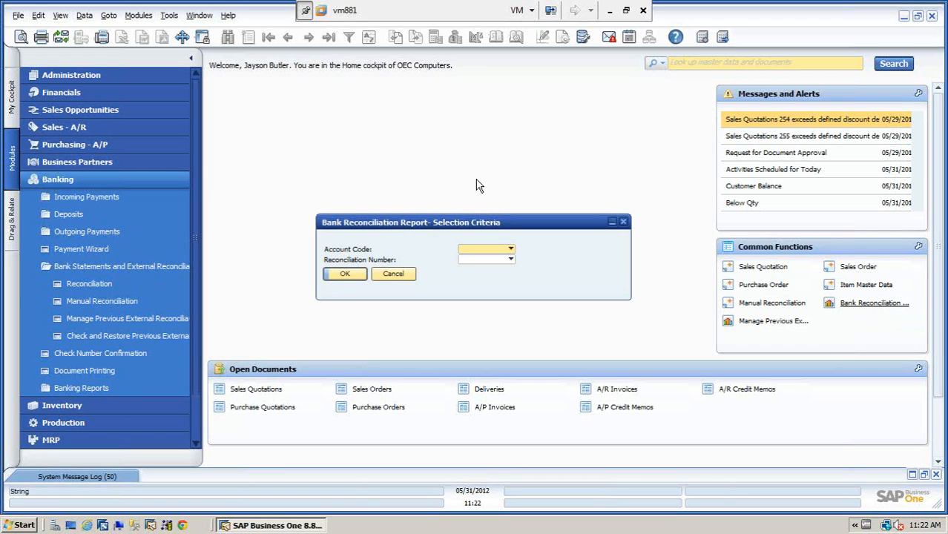
drag(477, 220, 438, 93)
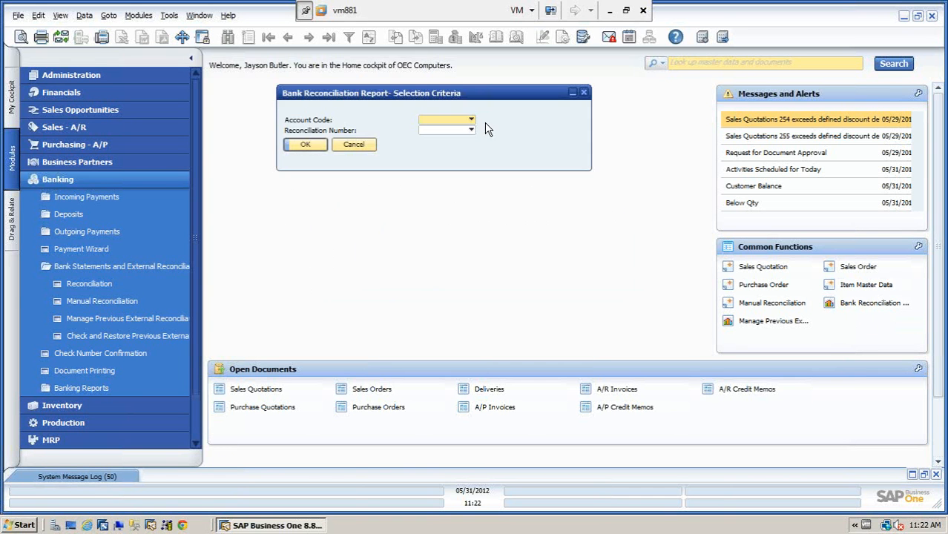
click(472, 120)
click(505, 129)
click(472, 130)
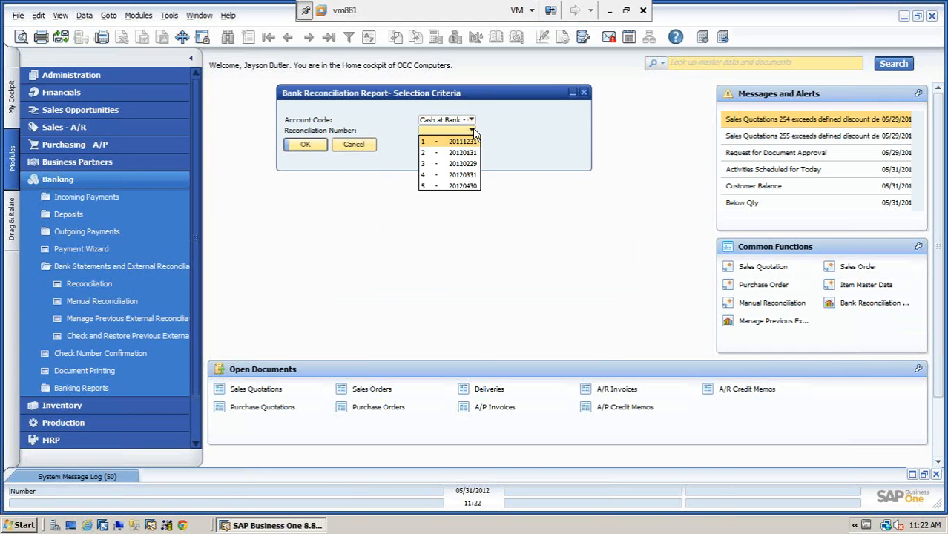
click(460, 186)
click(311, 146)
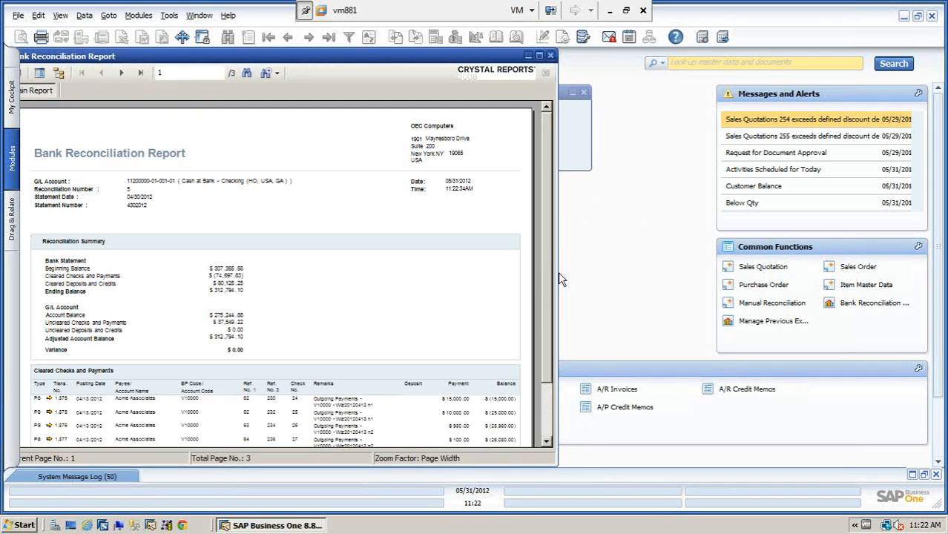
Examine the rerun report's summary and the cleared deposits and uncleared payments on its last page, and close the report and its selection criteria
drag(561, 278, 872, 272)
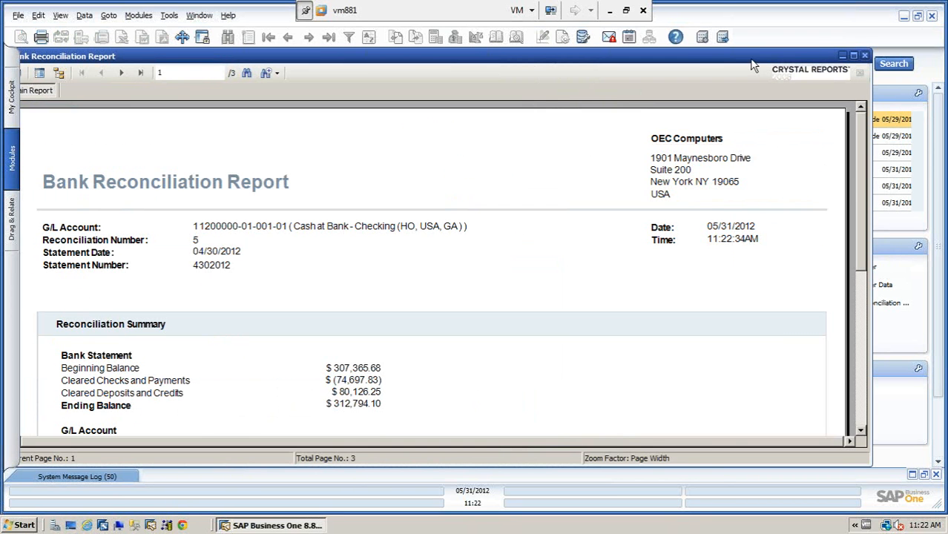
drag(864, 223, 872, 271)
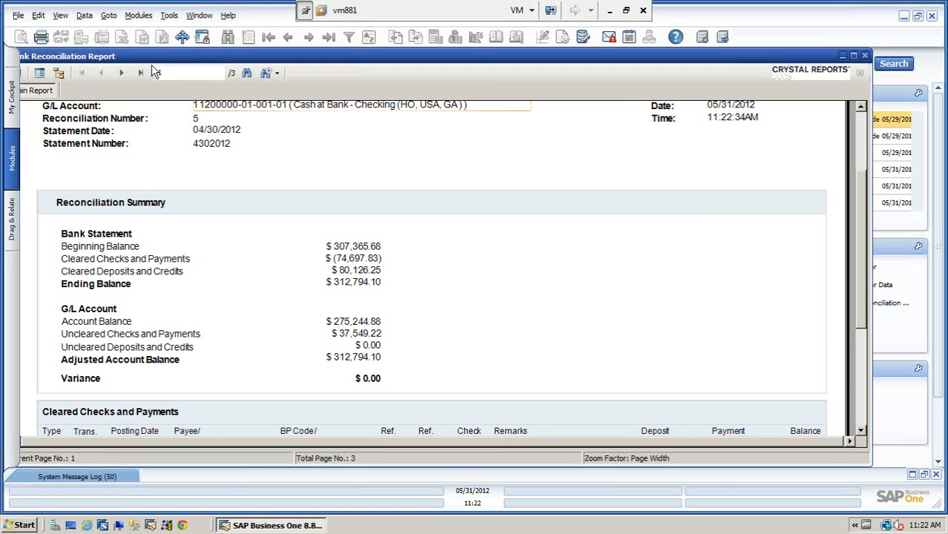
click(140, 72)
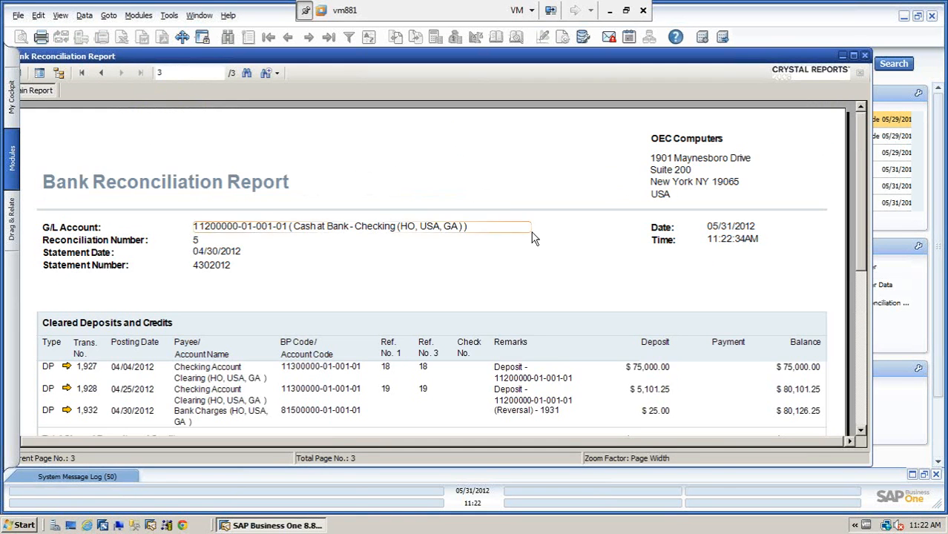
drag(865, 254, 864, 314)
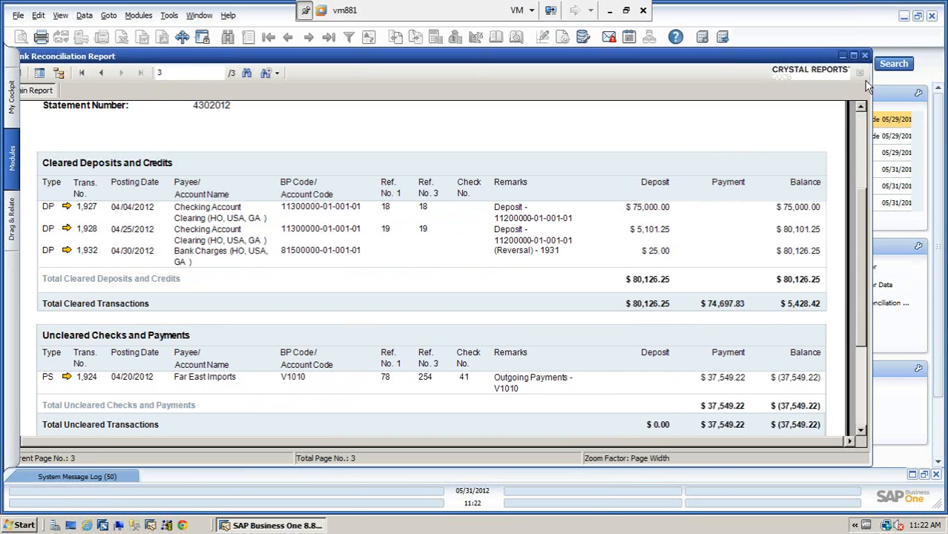
click(867, 56)
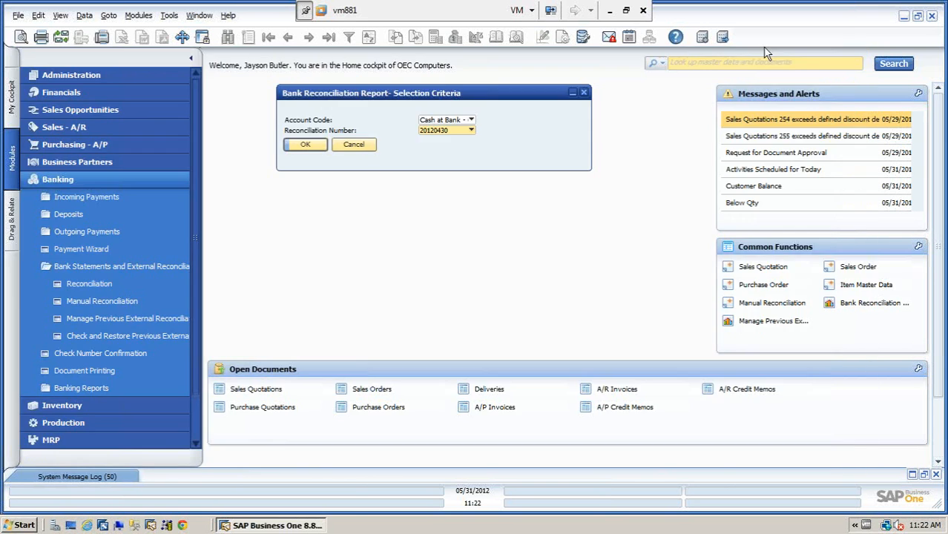
click(355, 146)
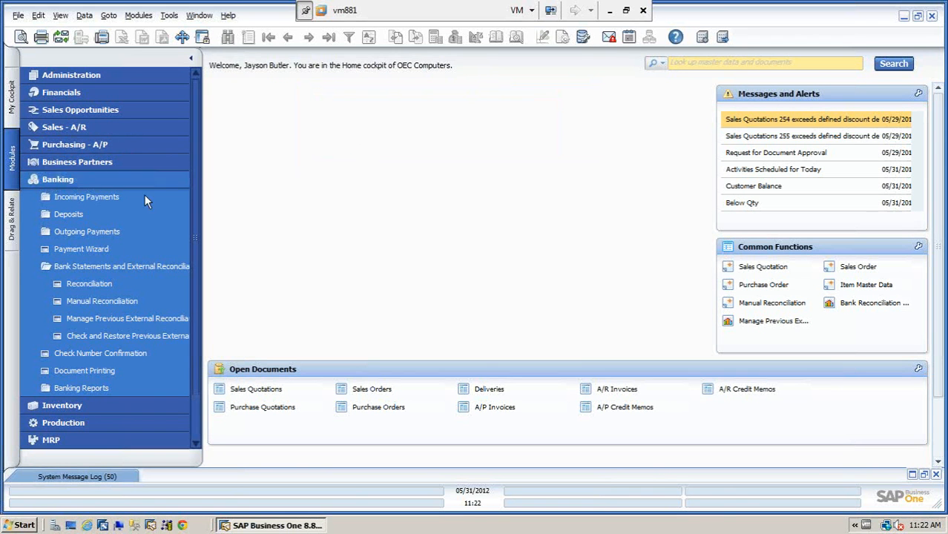
Open a manual reconciliation for Cash at Bank - Checking (HO, USA, GA) with an ending balance of $1.00 and an end date of 05/30/2012
click(101, 301)
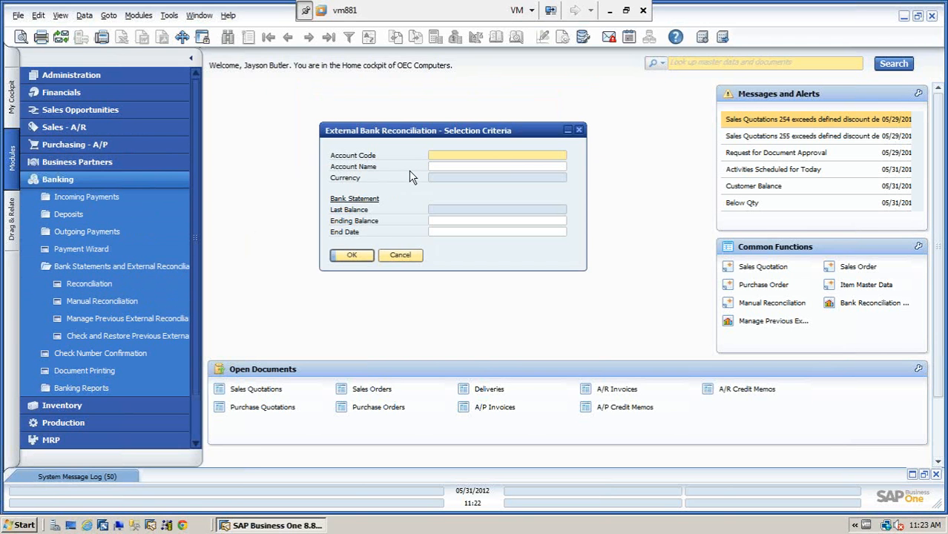
key(Tab)
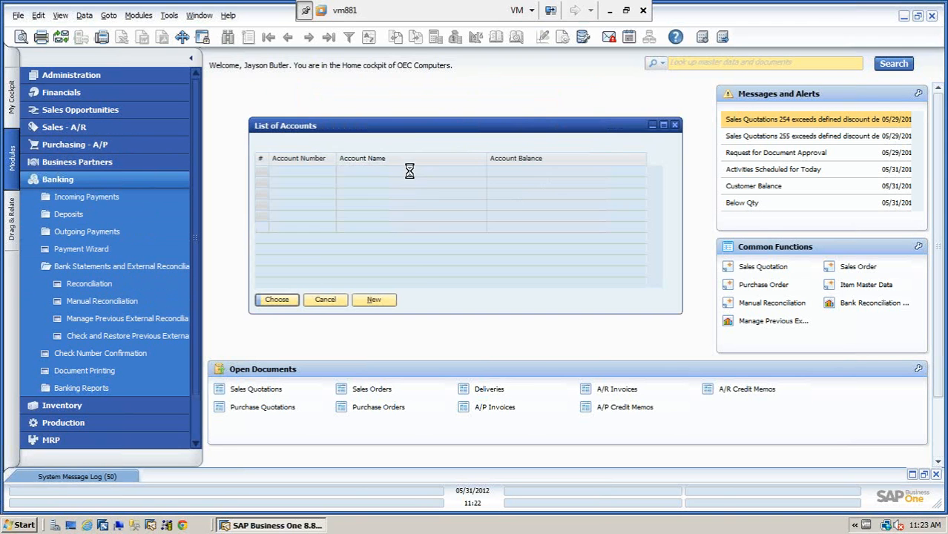
click(359, 182)
click(281, 300)
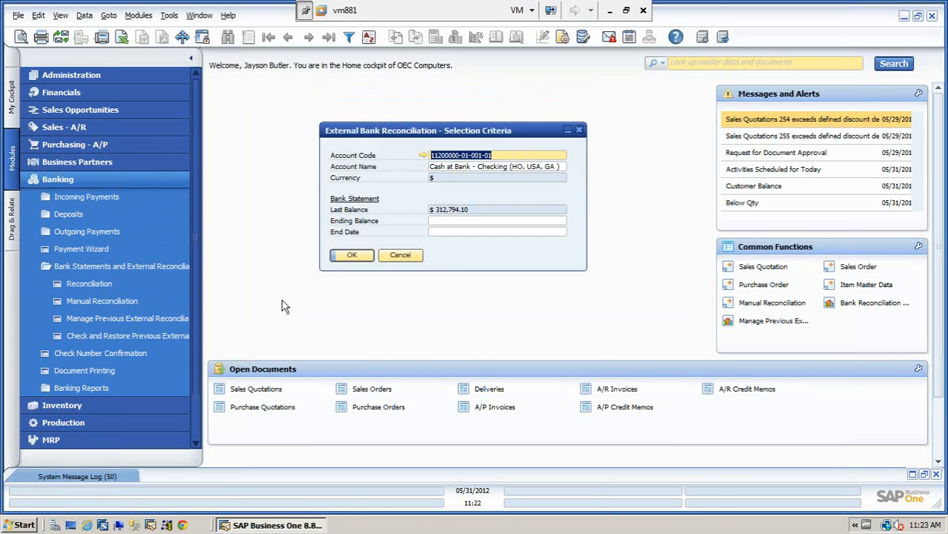
click(457, 222)
click(457, 233)
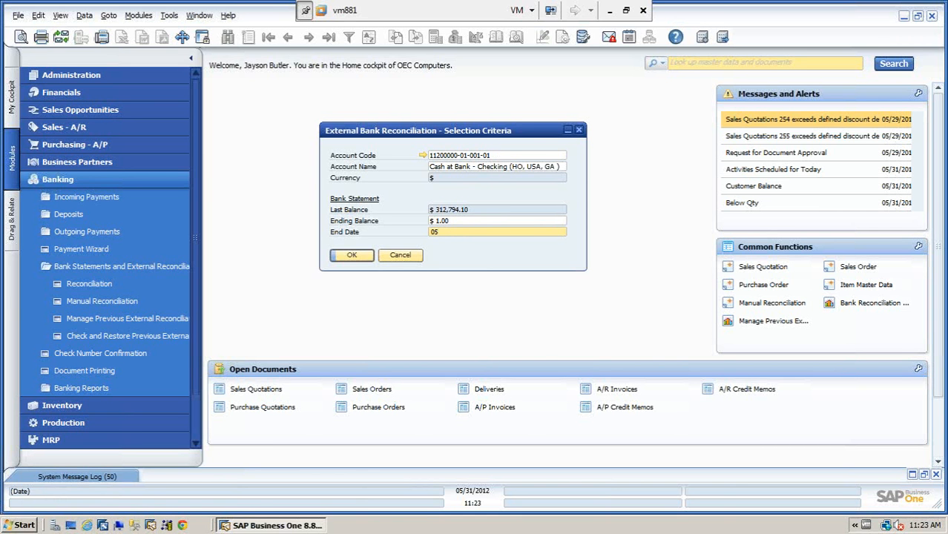
text(30)
key(Tab)
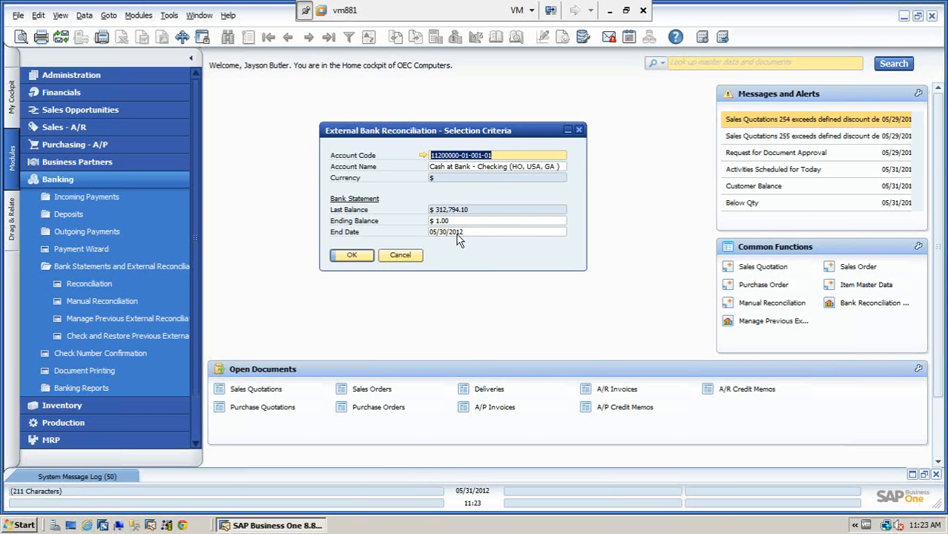
click(349, 254)
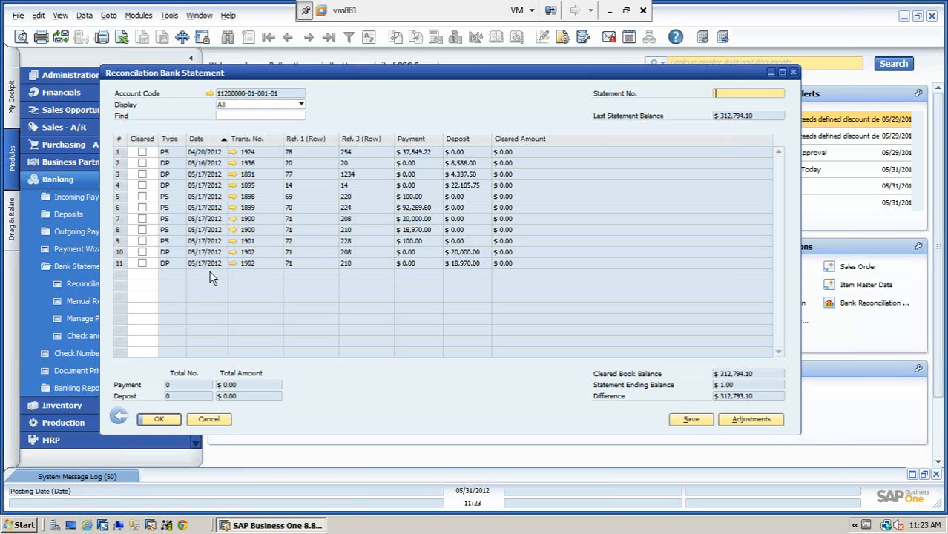
Mark transactions 1924, 1936 and 1895 as cleared on the bank statement, save the statement data and close it
click(142, 152)
click(141, 164)
click(142, 186)
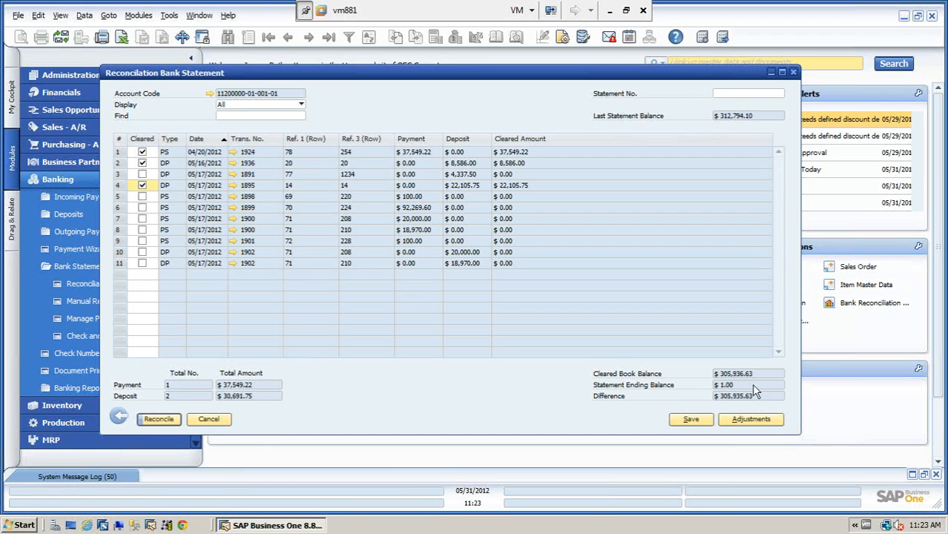
click(164, 423)
click(690, 421)
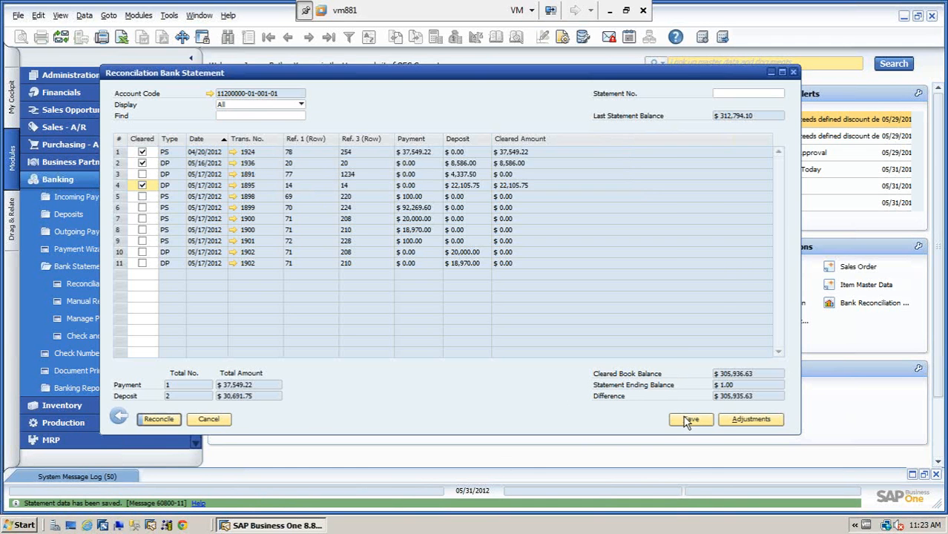
click(215, 420)
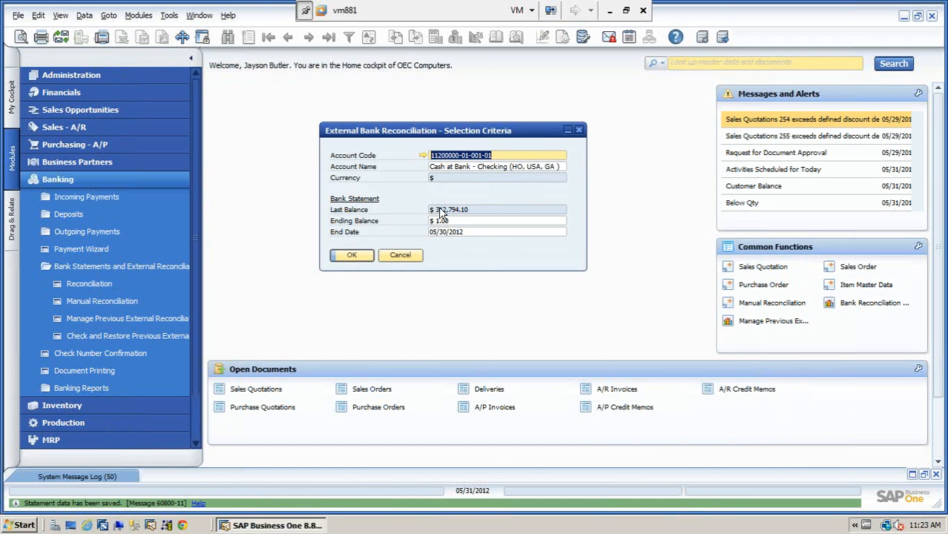
Reopen the saved bank statement to check its cleared marks, and close it and its selection criteria
click(351, 255)
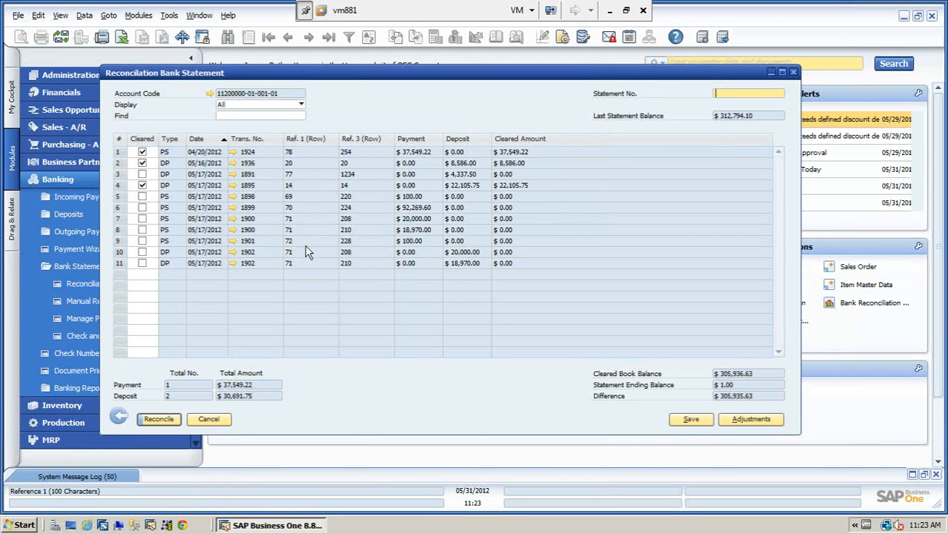
click(208, 422)
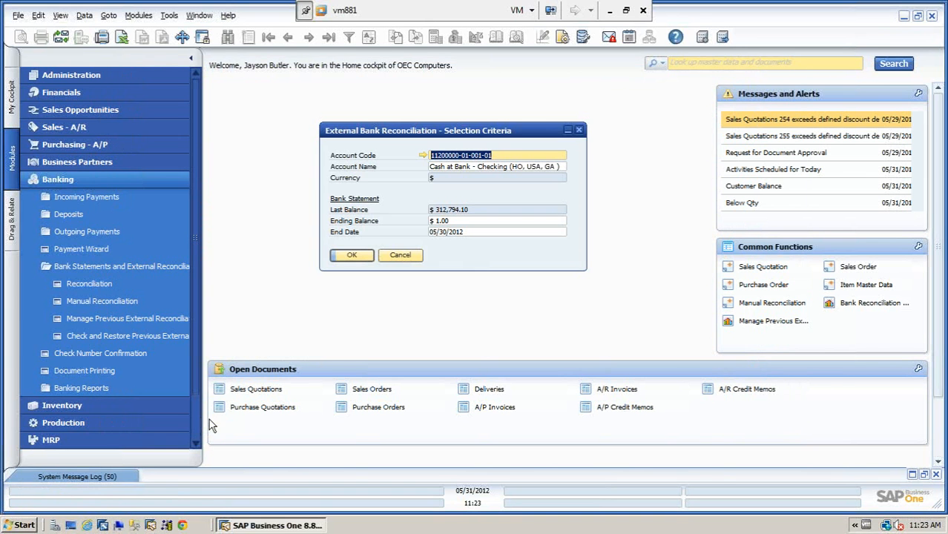
click(401, 259)
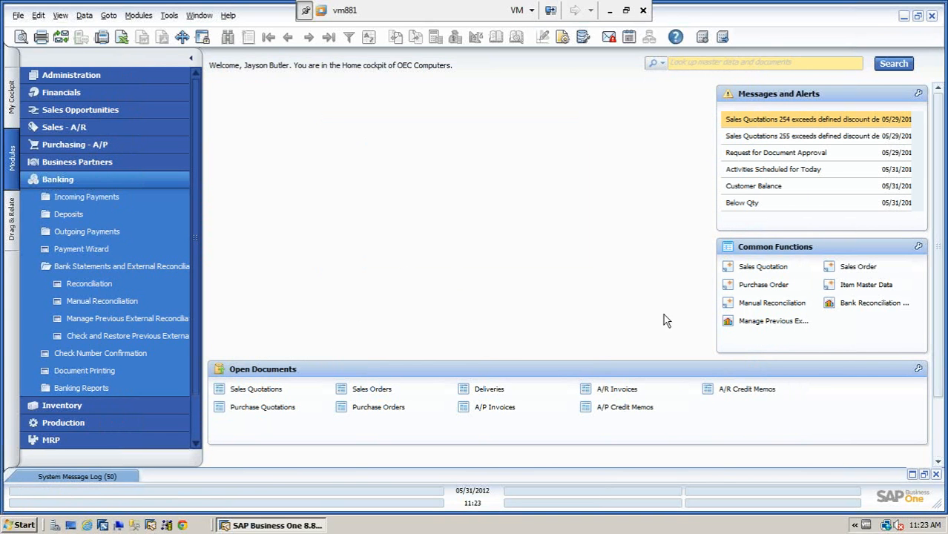
Reopen the manual reconciliation for Cash at Bank - Checking (HO, USA, GA) and display only the uncleared transactions
click(827, 307)
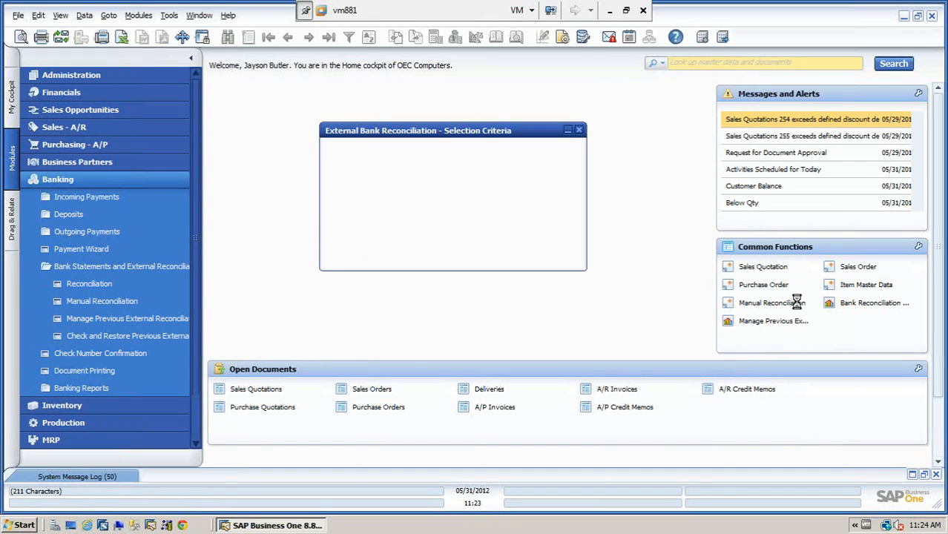
key(Tab)
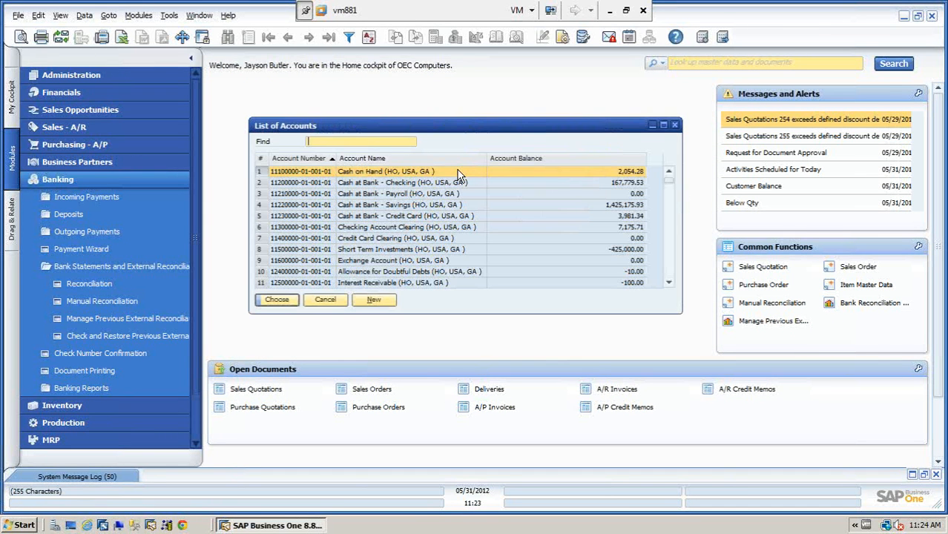
click(415, 184)
click(280, 300)
click(353, 255)
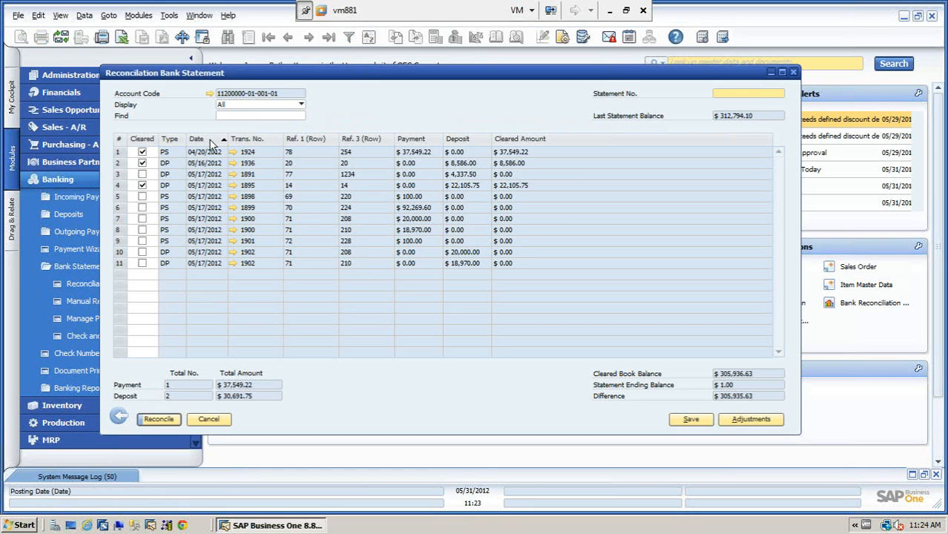
click(300, 105)
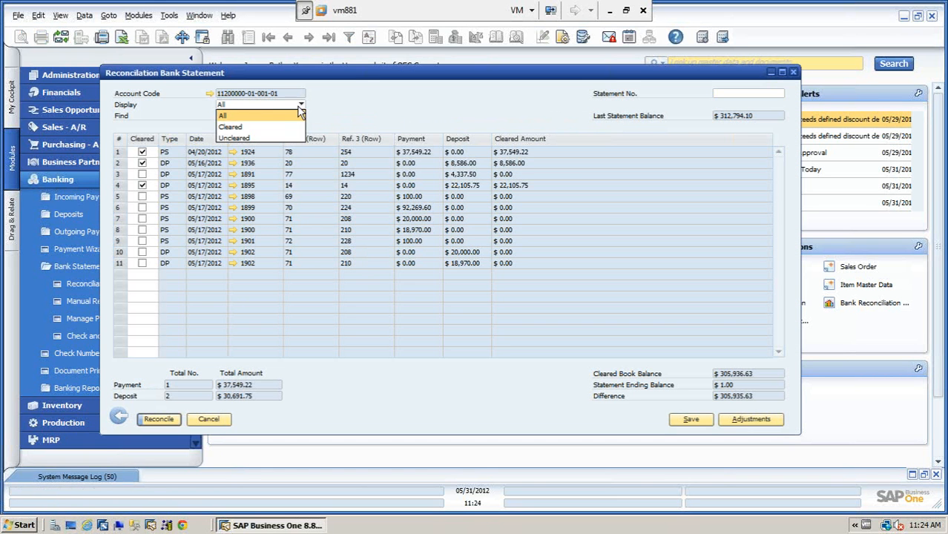
click(247, 138)
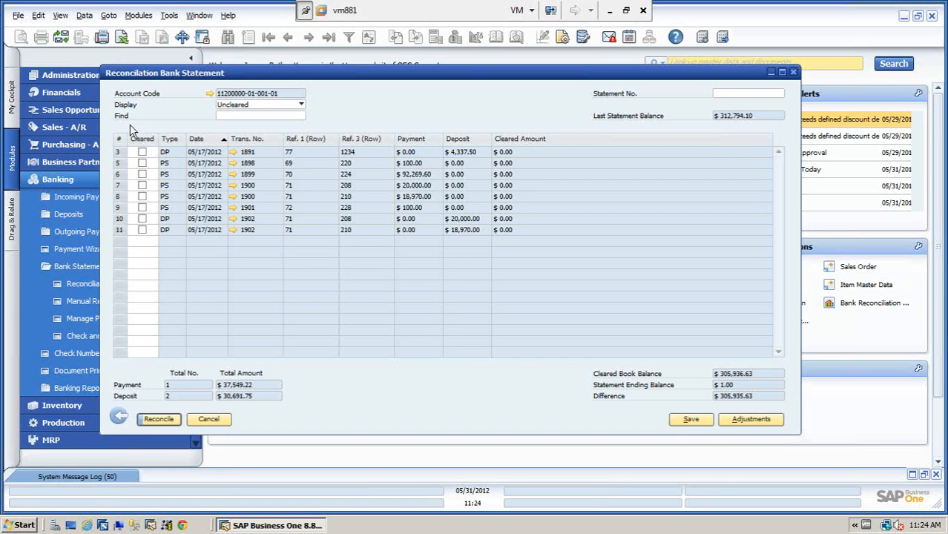
Mark payment transactions 1898 and 1899 as cleared, save the statement data, and close the statement and its selection criteria
click(143, 163)
click(142, 175)
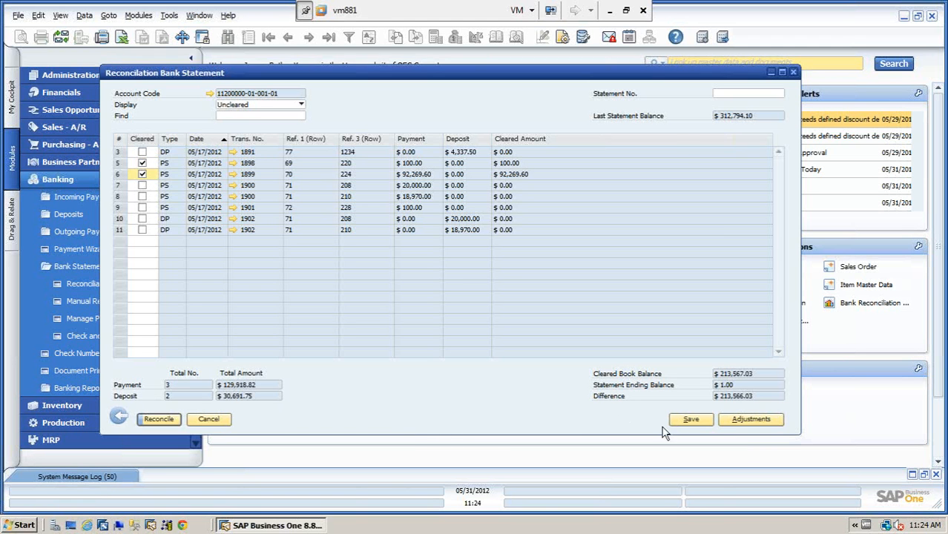
click(690, 420)
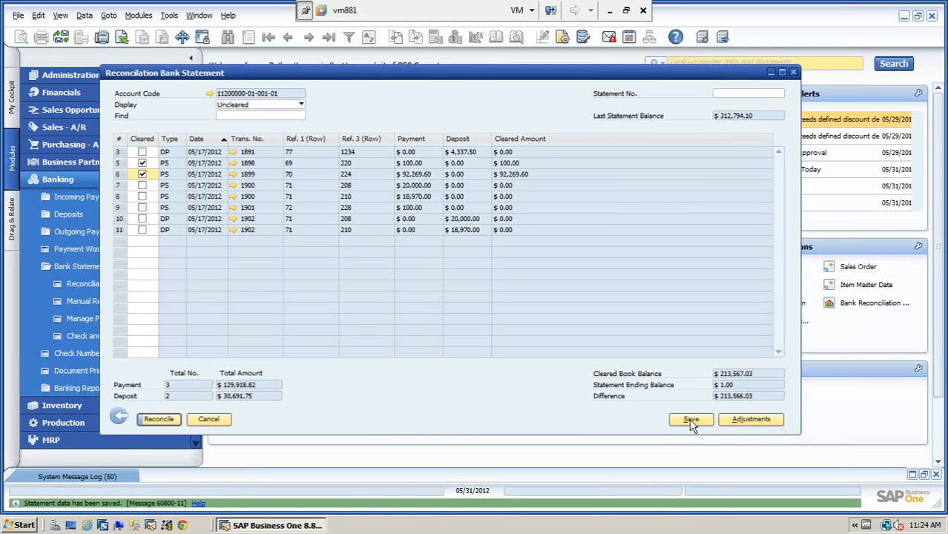
click(210, 420)
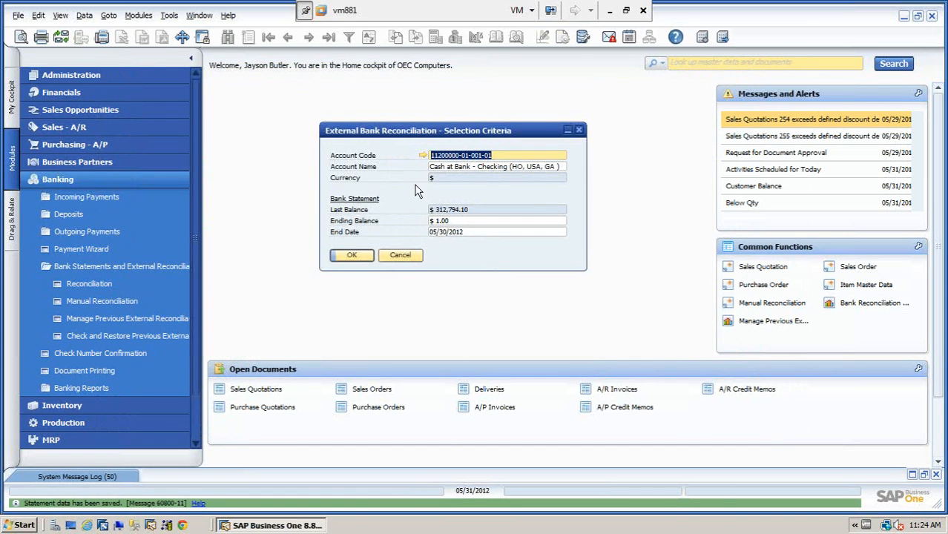
click(400, 256)
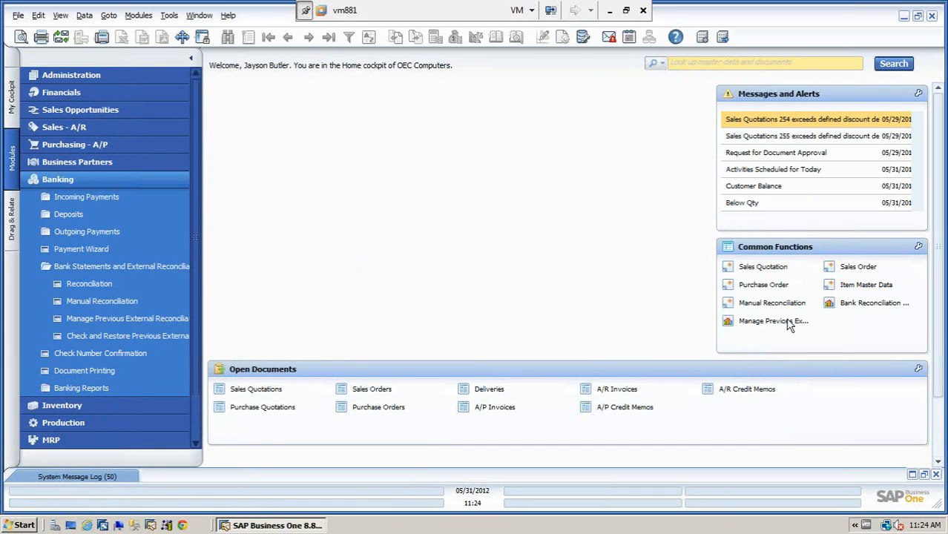
Run the Bank Reconciliation Report for Cash at Bank - Checking, reconciliation 20120430
click(852, 304)
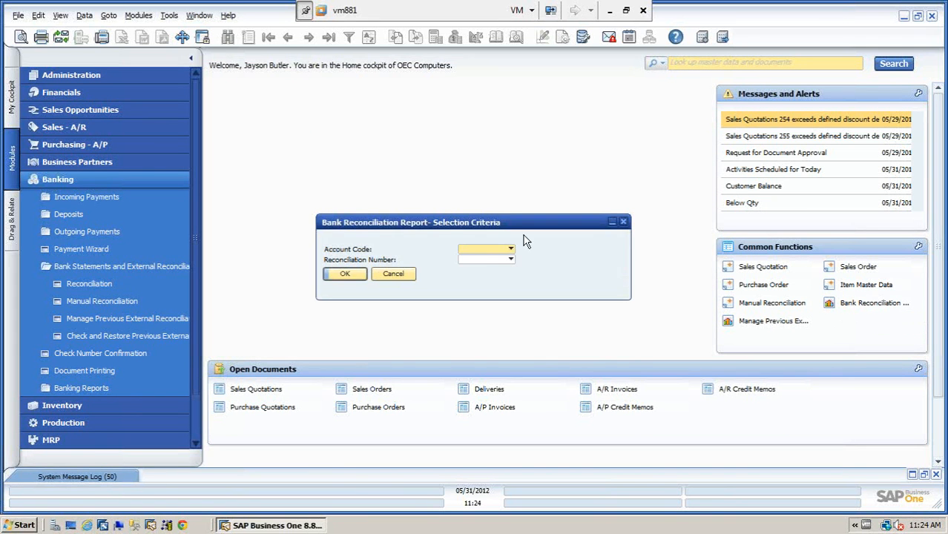
click(510, 252)
click(511, 261)
click(511, 262)
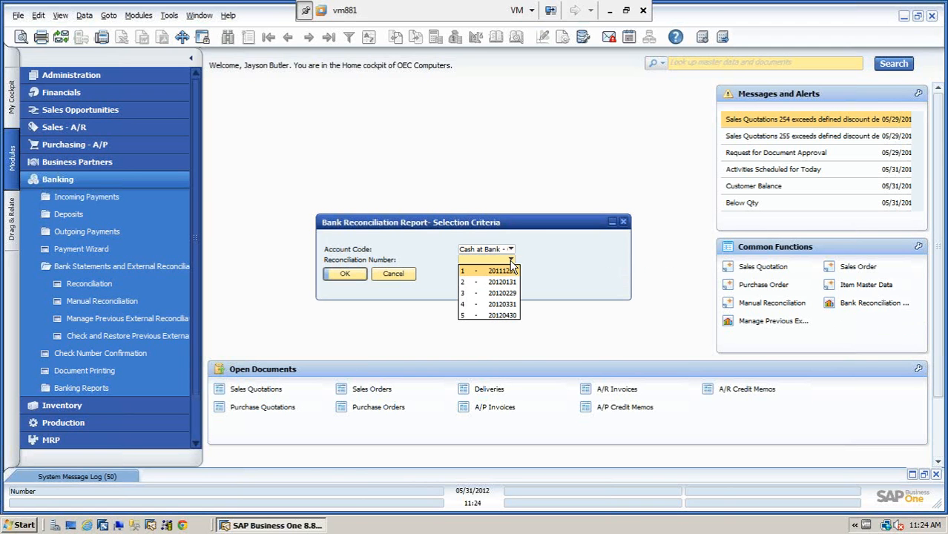
click(501, 318)
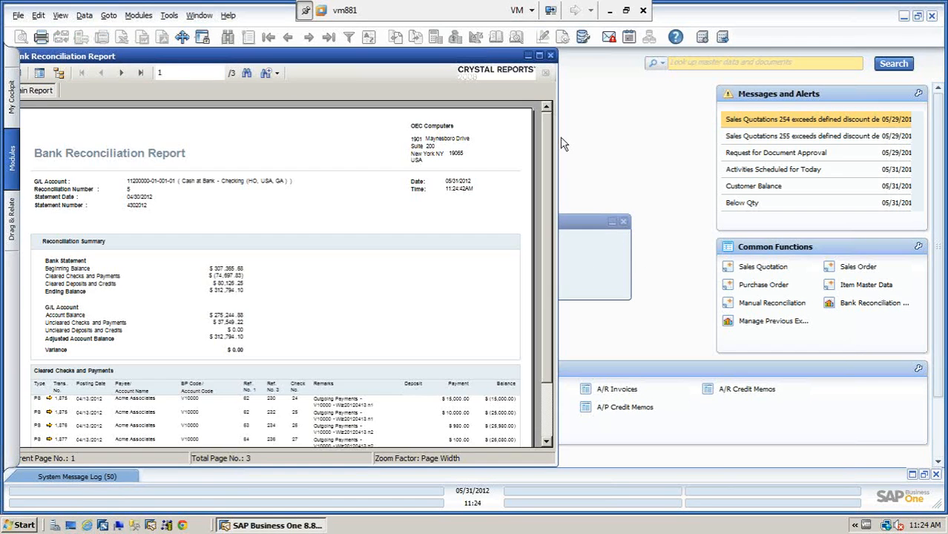
Enlarge the report, examine its reconciliation summary and cleared payments, and close the report and its selection criteria
drag(558, 139, 708, 263)
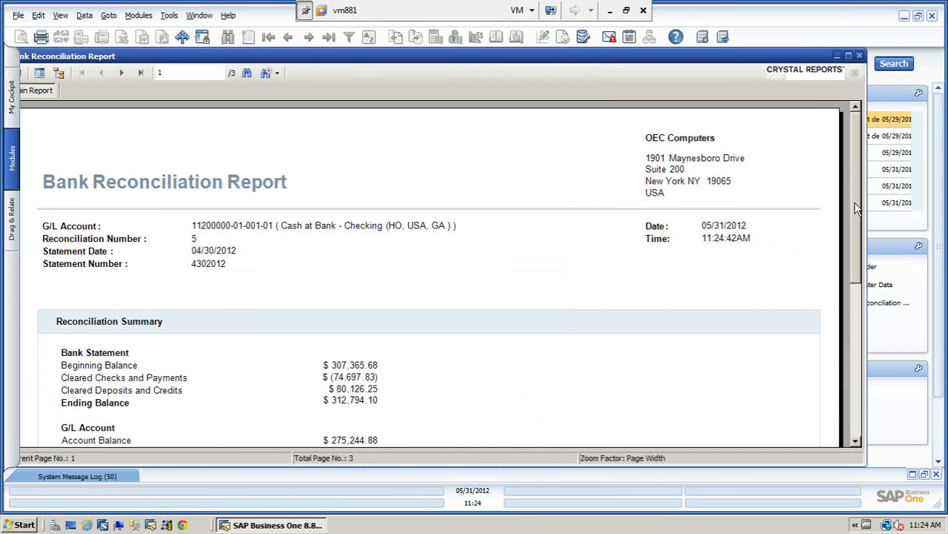
drag(857, 210, 863, 310)
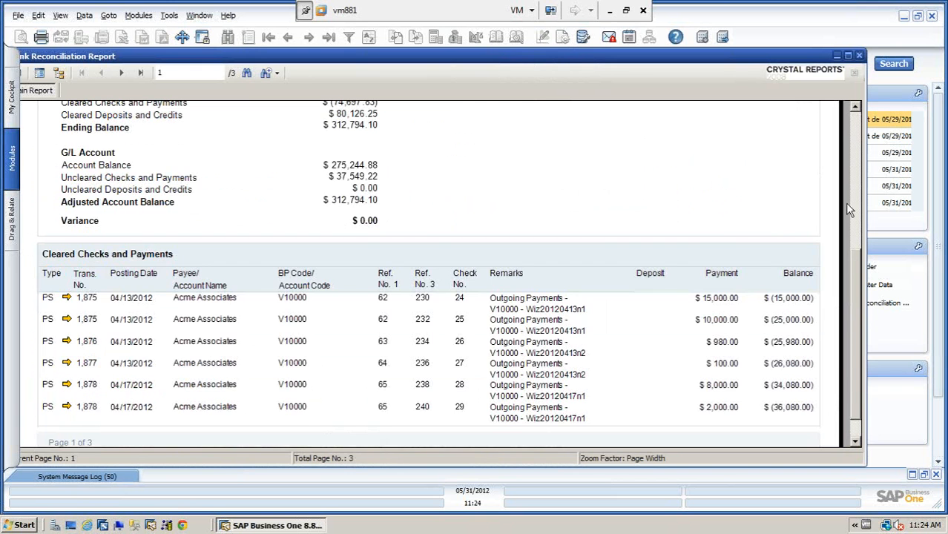
click(860, 56)
click(394, 276)
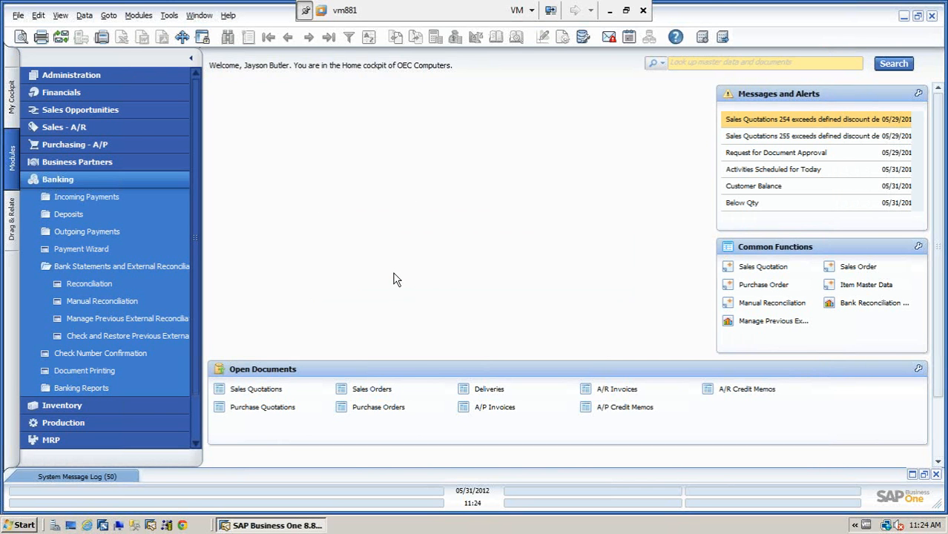
Open the saved manual reconciliation for Cash at Bank - Checking (HO, USA, GA) and mark deposit transaction 1891 as cleared
click(742, 303)
key(Tab)
click(382, 183)
click(277, 300)
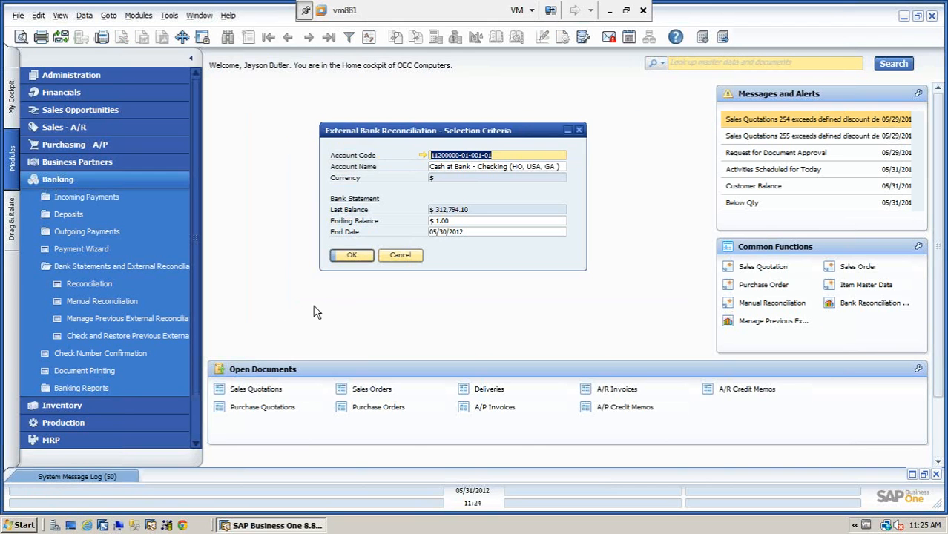
click(354, 255)
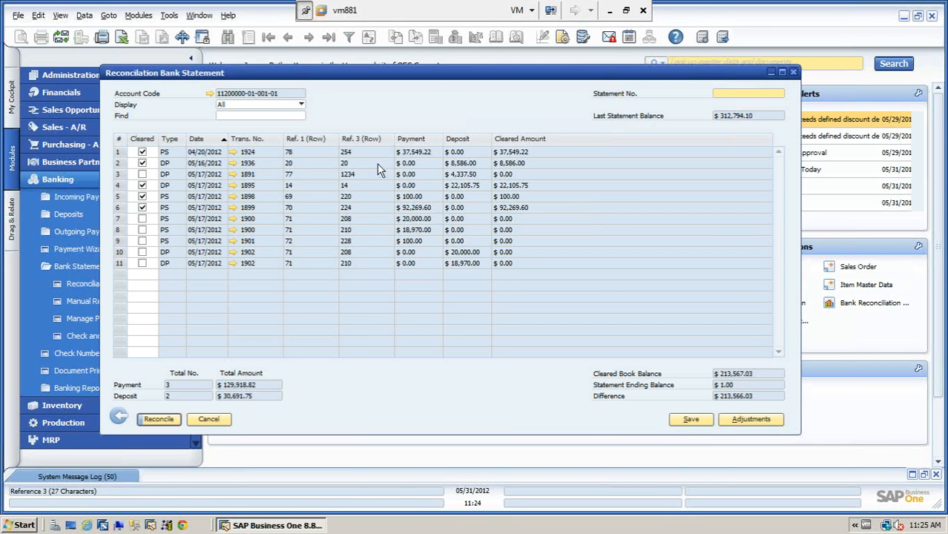
click(142, 174)
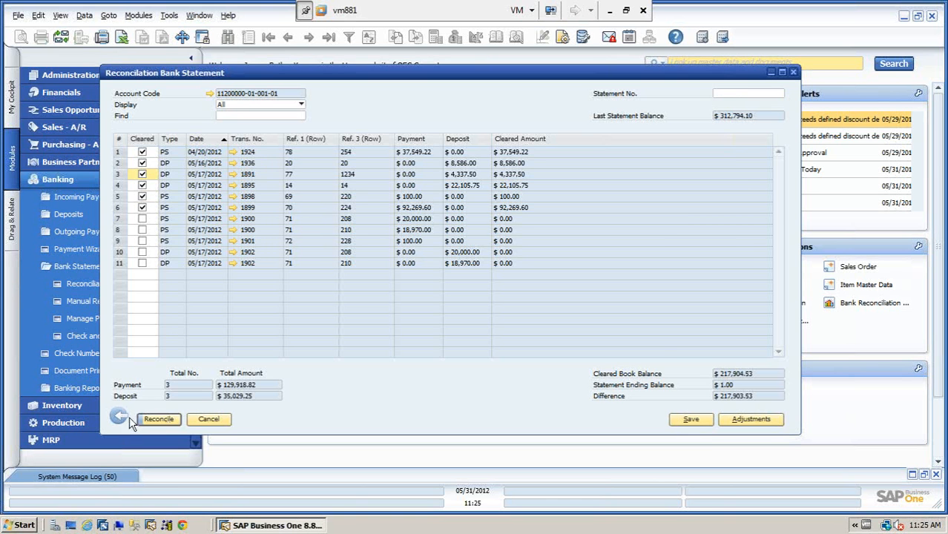
Return to the reconciliation's selection criteria, set the ending balance to $217,904.53, and reopen the bank statement
click(120, 418)
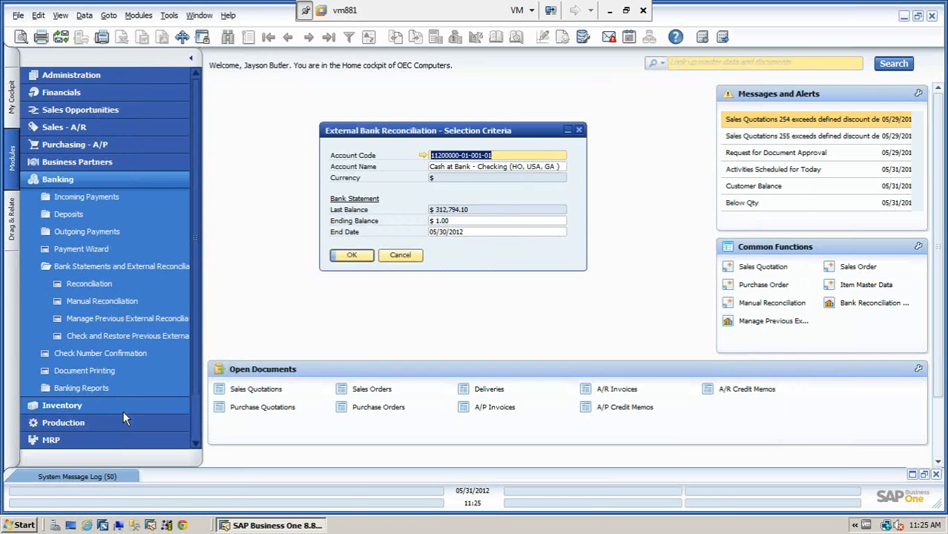
click(468, 222)
text(217904.53)
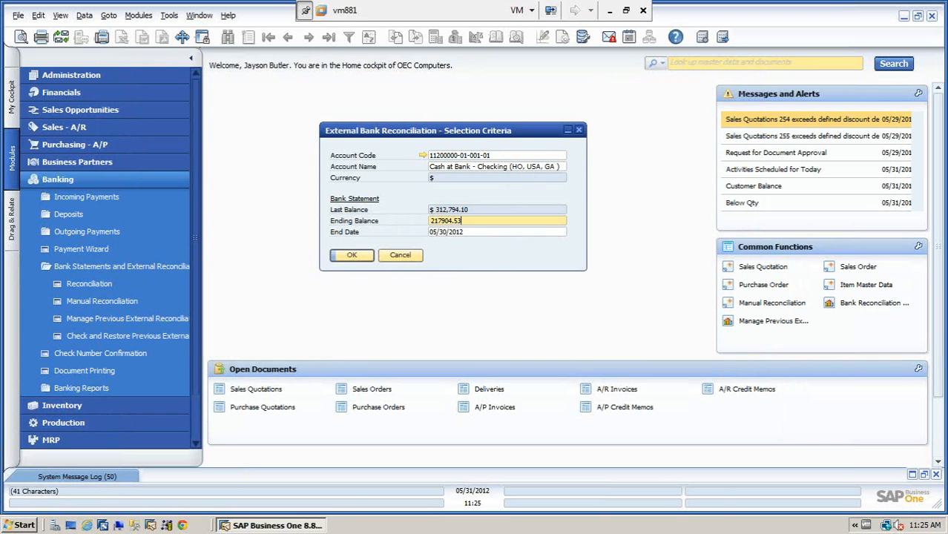
click(351, 254)
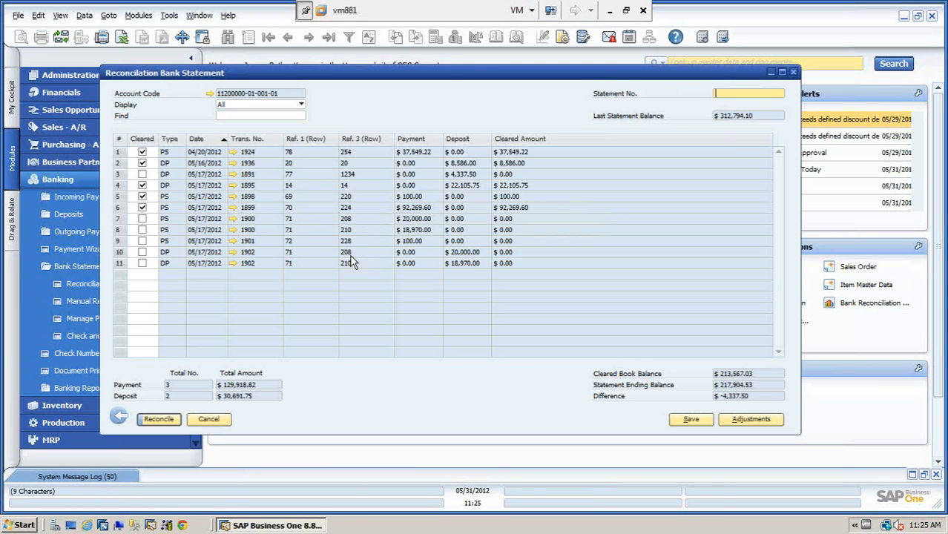
Mark deposit transaction 1891 as cleared, enter statement number 052012, and reconcile the bank statement
click(142, 175)
click(142, 175)
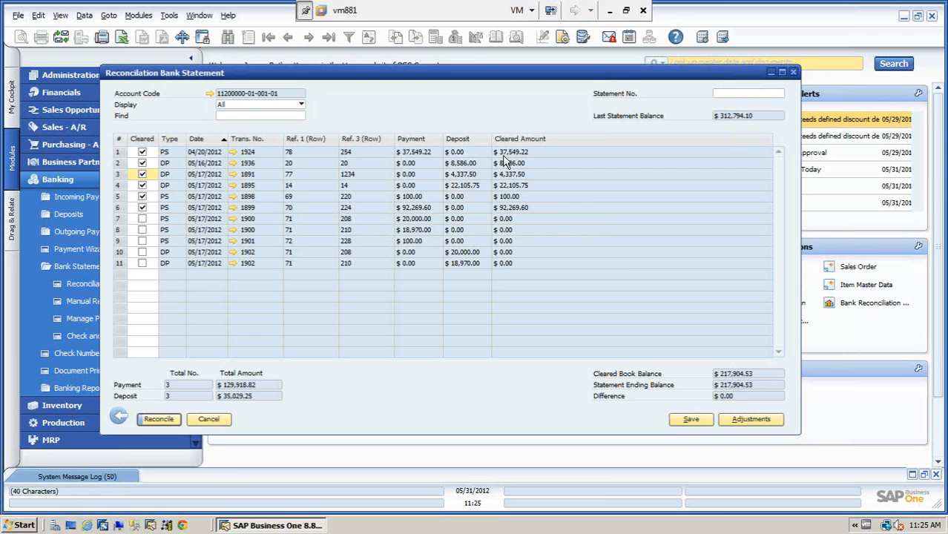
click(159, 420)
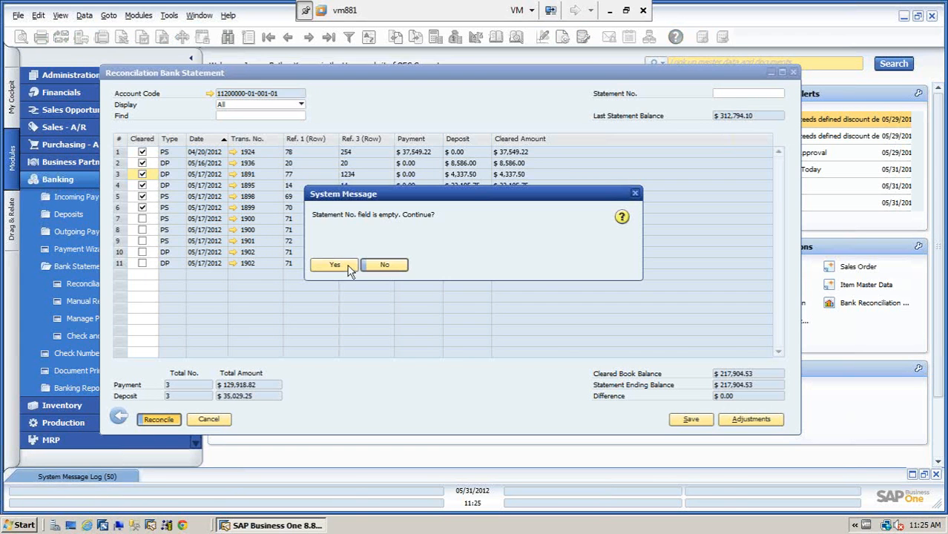
click(382, 264)
click(747, 93)
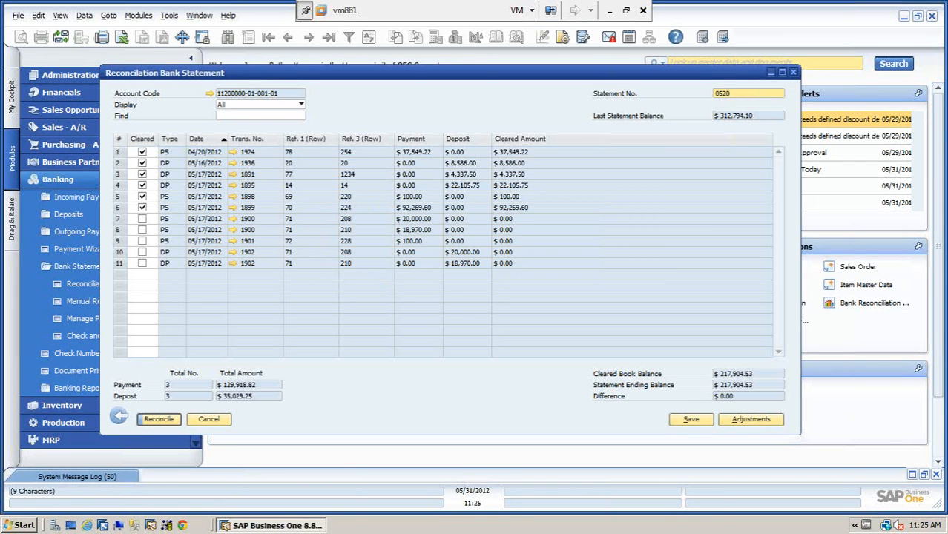
click(159, 420)
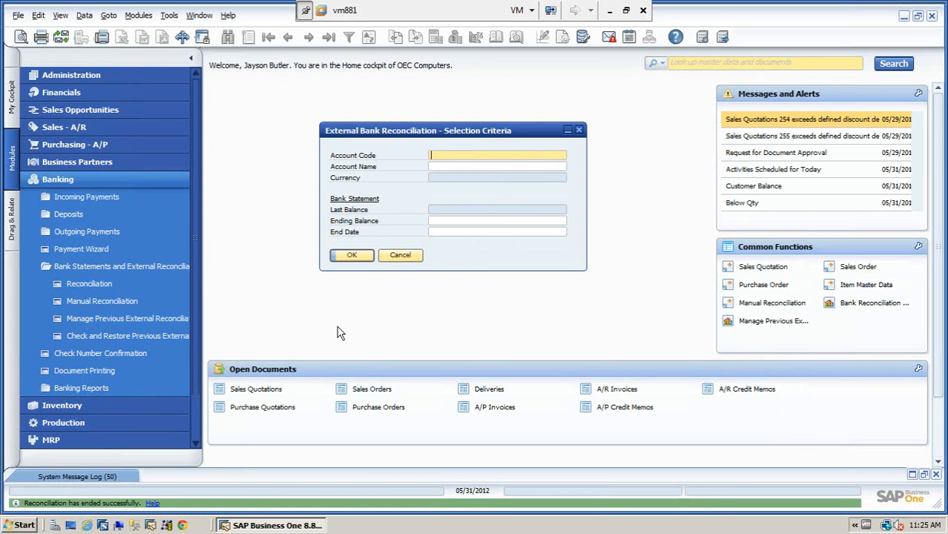
Run the Bank Reconciliation Report for Cash at Bank - Checking, reconciliation 20120530
click(877, 304)
click(511, 252)
click(493, 260)
click(510, 260)
click(502, 327)
click(344, 275)
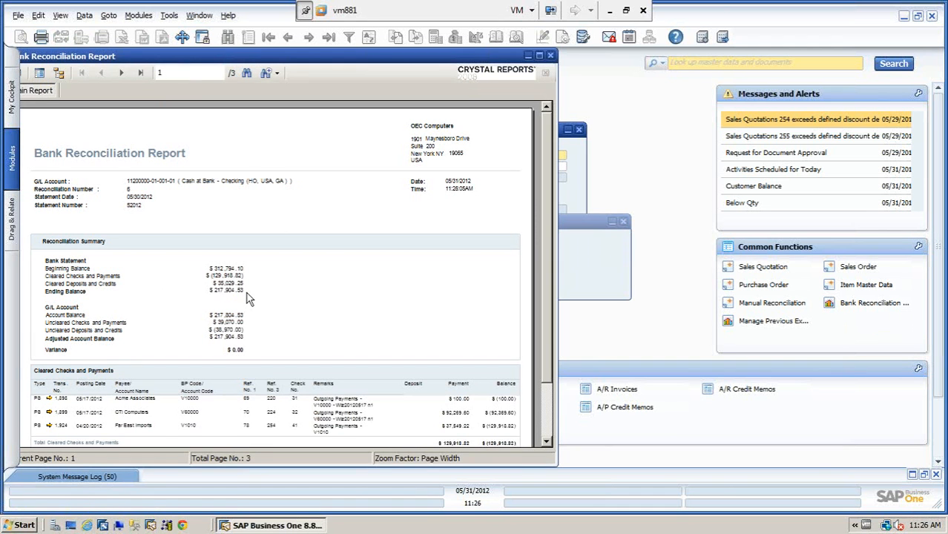
Review the May report's reconciliation summary, and close the report and both open selection criteria windows
click(551, 57)
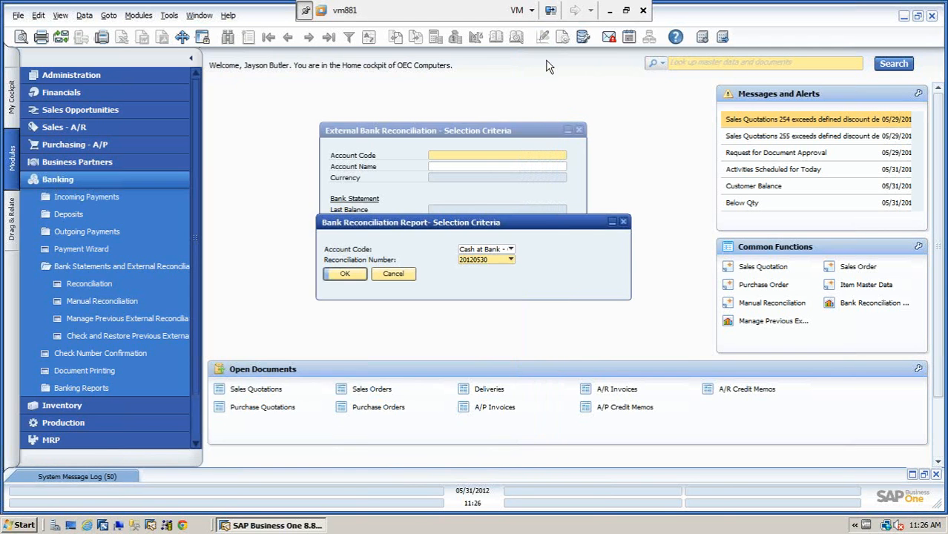
click(392, 275)
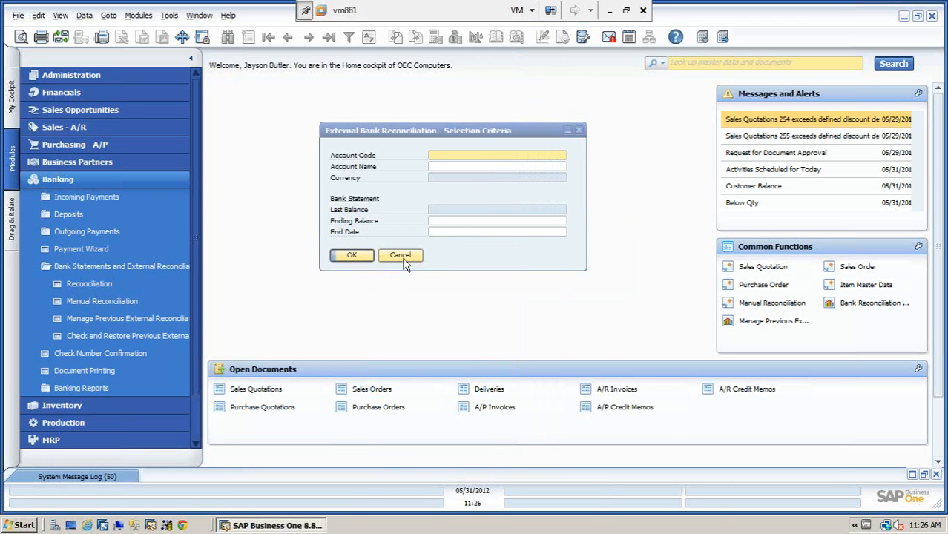
click(402, 256)
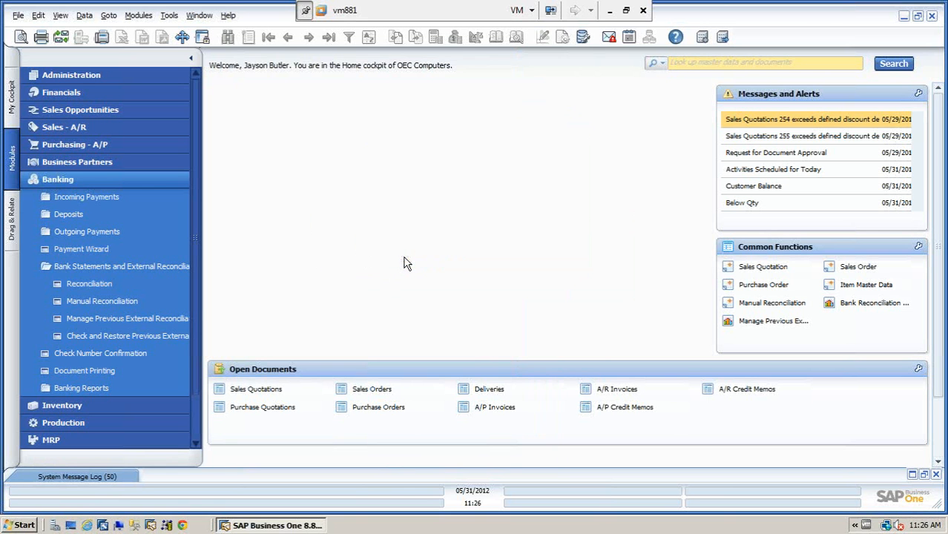
List the previous external reconciliations for G/L accounts and enlarge the results window
click(155, 318)
drag(449, 214, 441, 155)
click(499, 169)
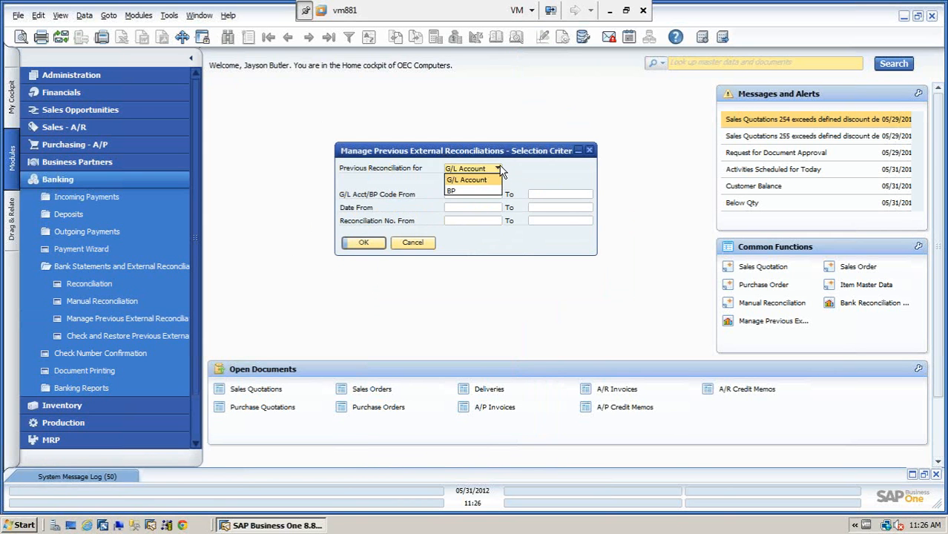
click(465, 182)
click(363, 242)
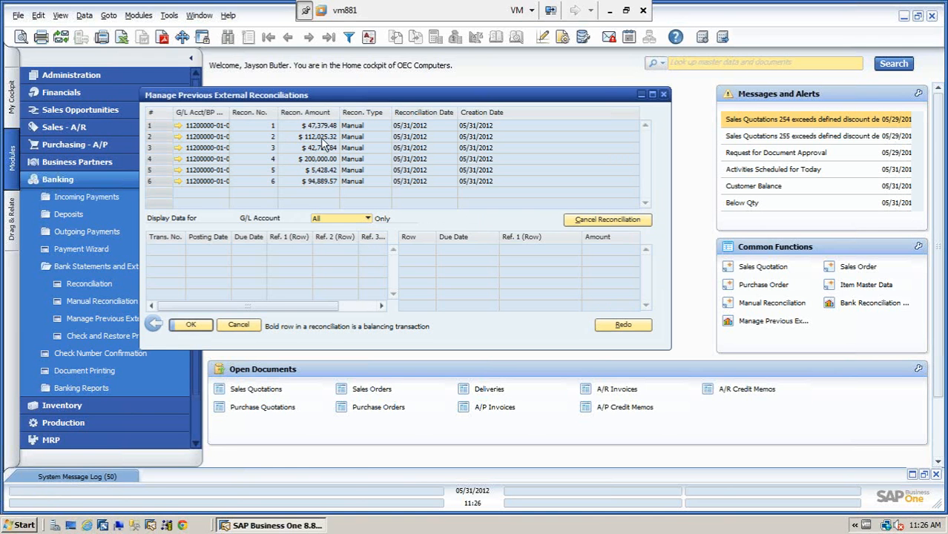
drag(235, 100, 183, 83)
drag(616, 332, 816, 382)
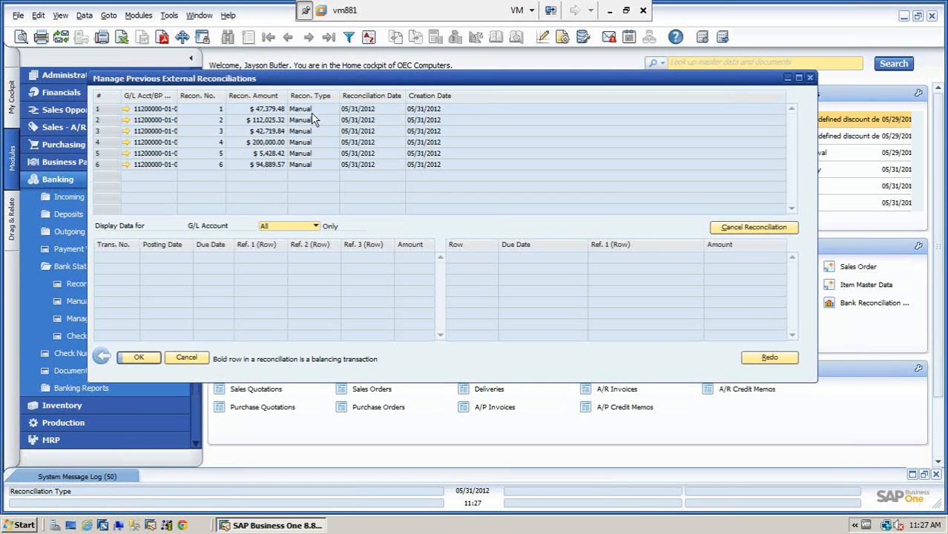
Cancel reconciliation 6 in the list of previous external reconciliations and close the window
click(275, 166)
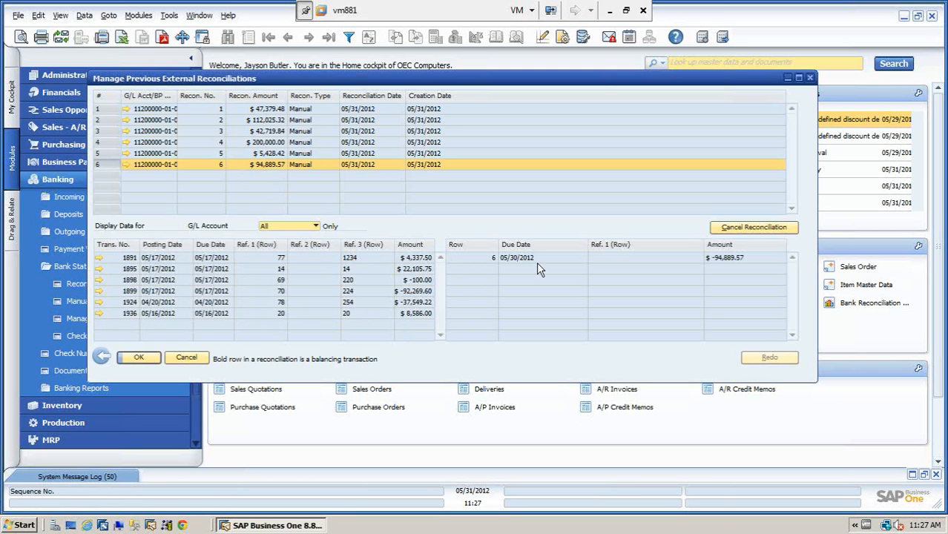
click(757, 234)
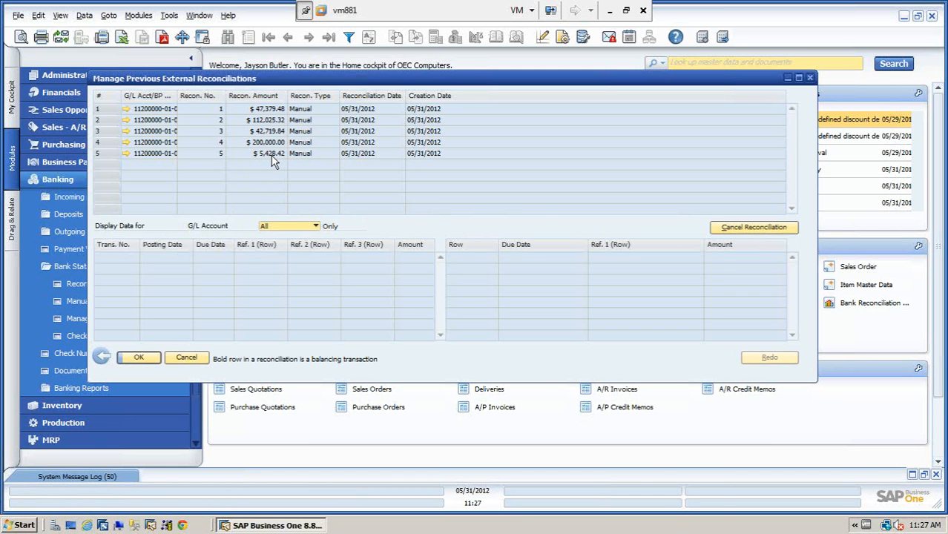
click(186, 357)
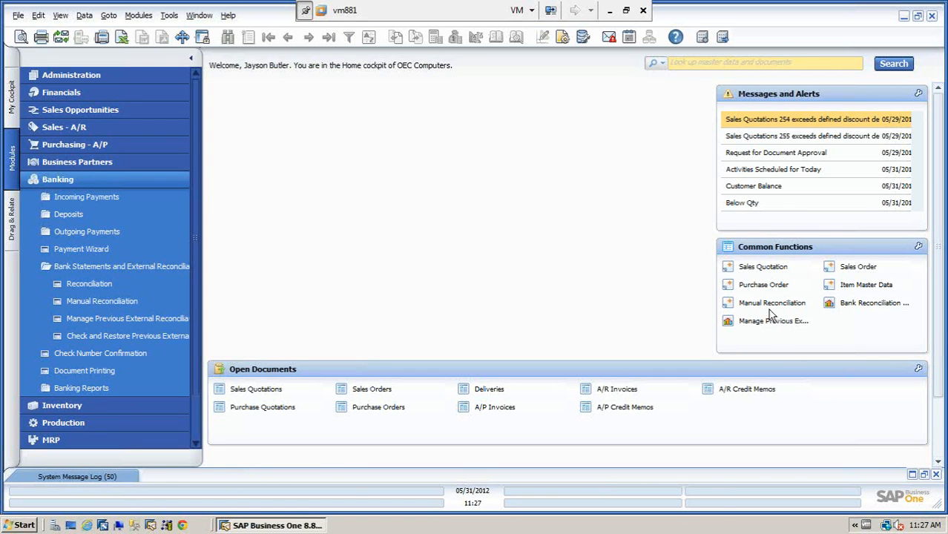
View the open bank transactions in Manual Reconciliation for Cash at Bank - Checking, using ending balance $1.00 and end date 05/30/2012, and cancel out
click(771, 306)
key(Tab)
click(413, 184)
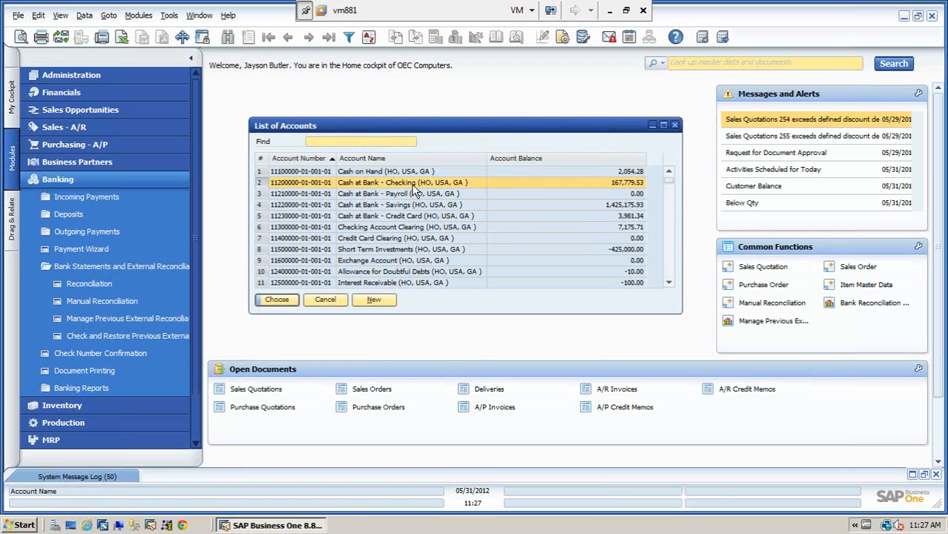
click(279, 304)
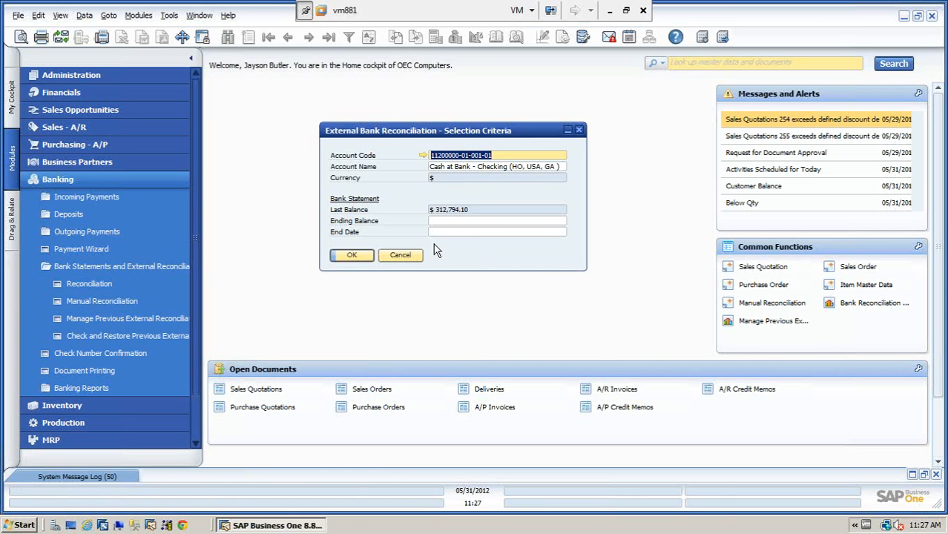
click(444, 221)
key(Tab)
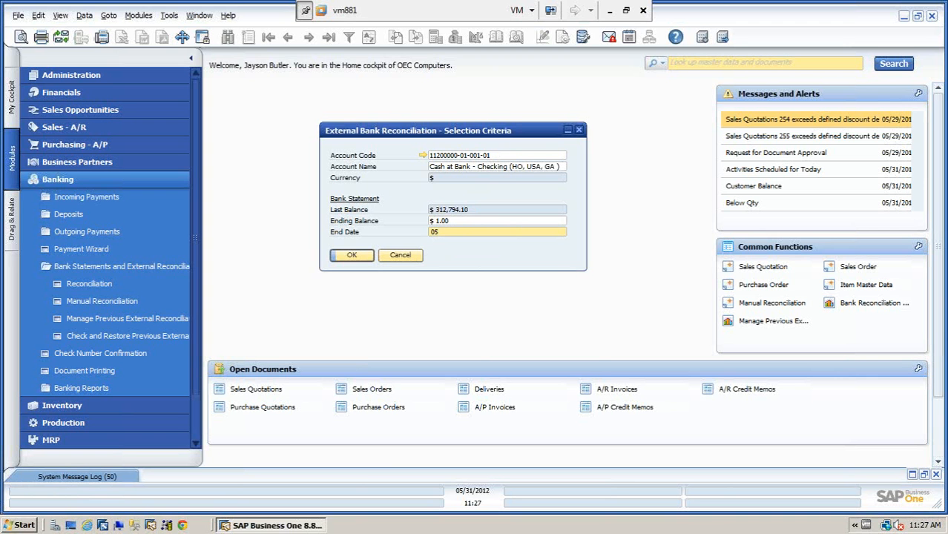
text(0)
key(Tab)
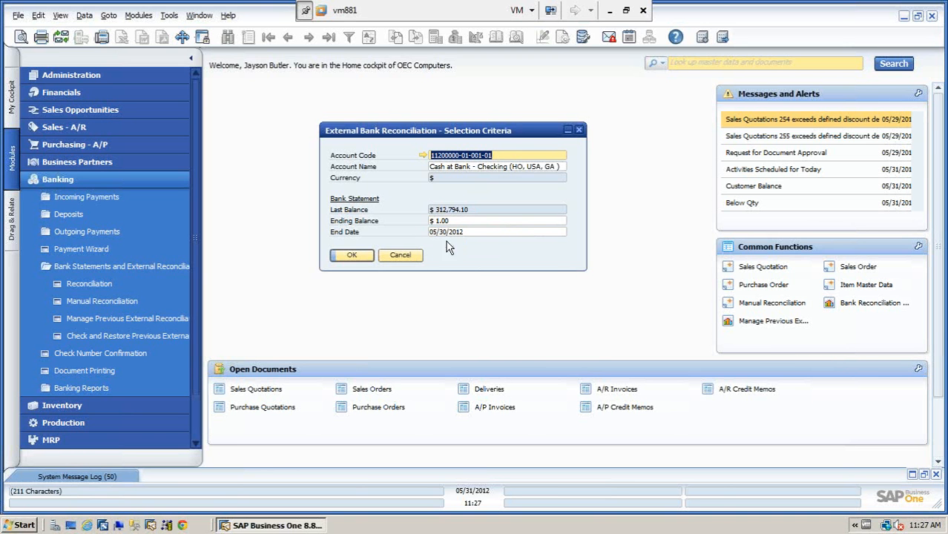
click(352, 255)
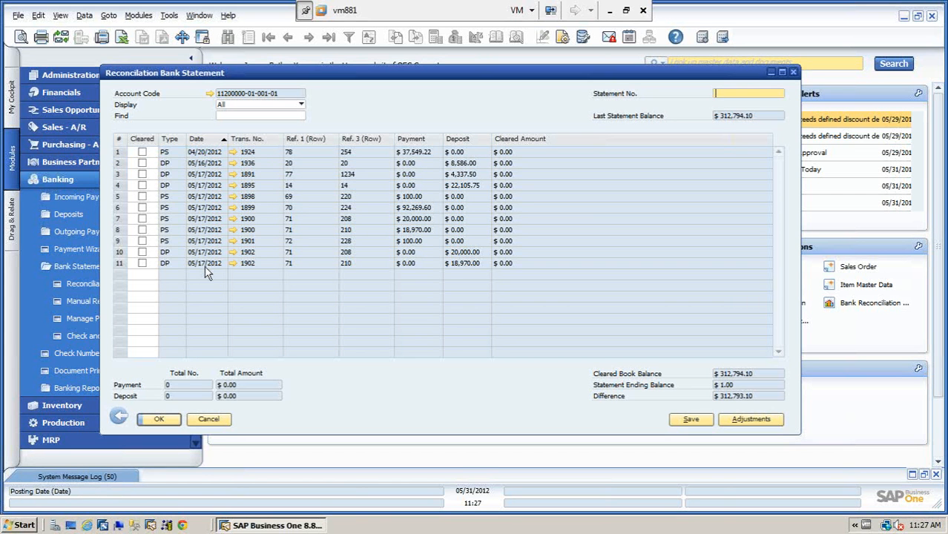
click(208, 419)
click(400, 256)
Check the remaining previous external reconciliations for G/L accounts and close the list
click(777, 321)
click(363, 243)
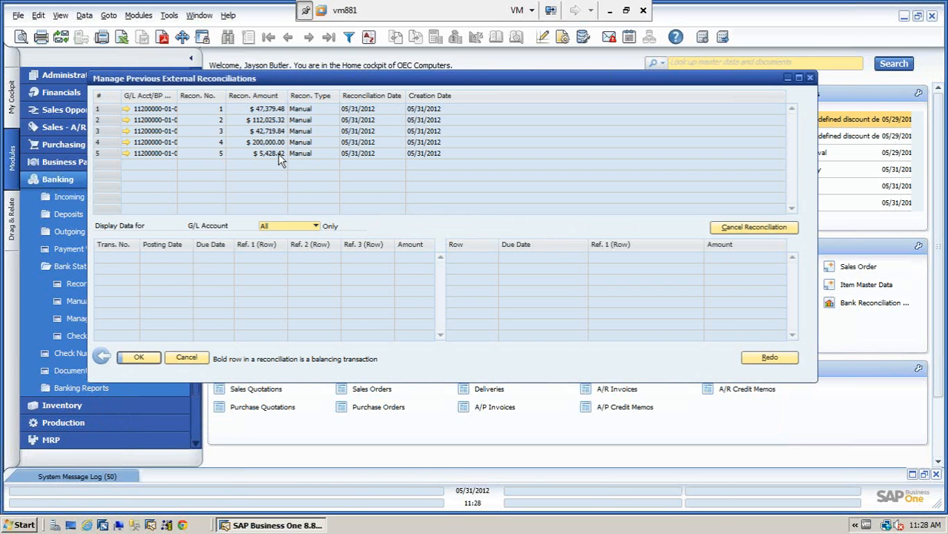
click(187, 357)
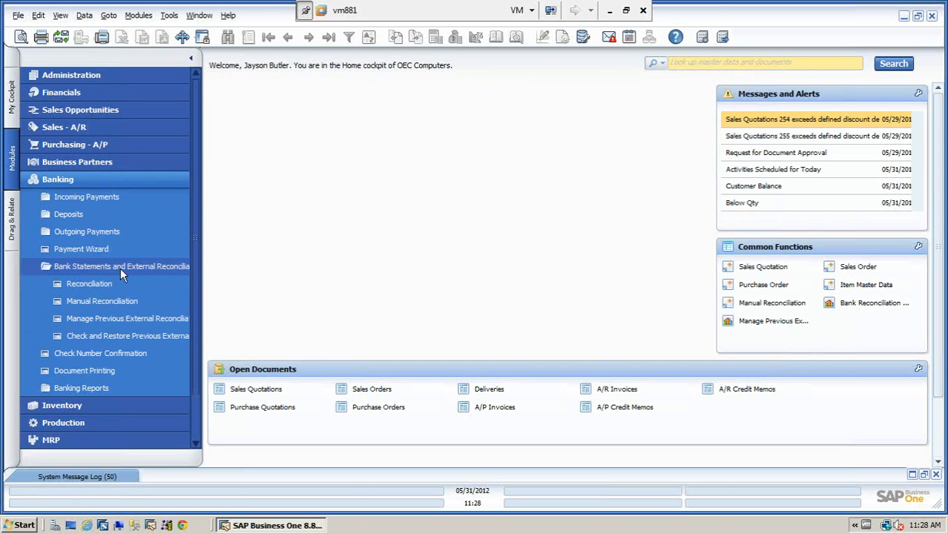
Display the last incoming payment, review the journal entry behind its transaction, and close both windows
click(112, 281)
click(89, 197)
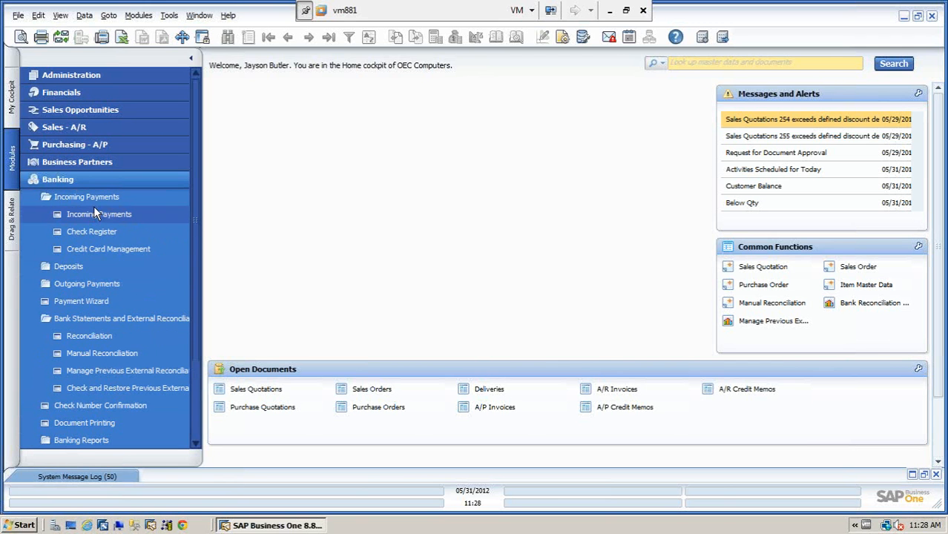
click(95, 213)
click(328, 36)
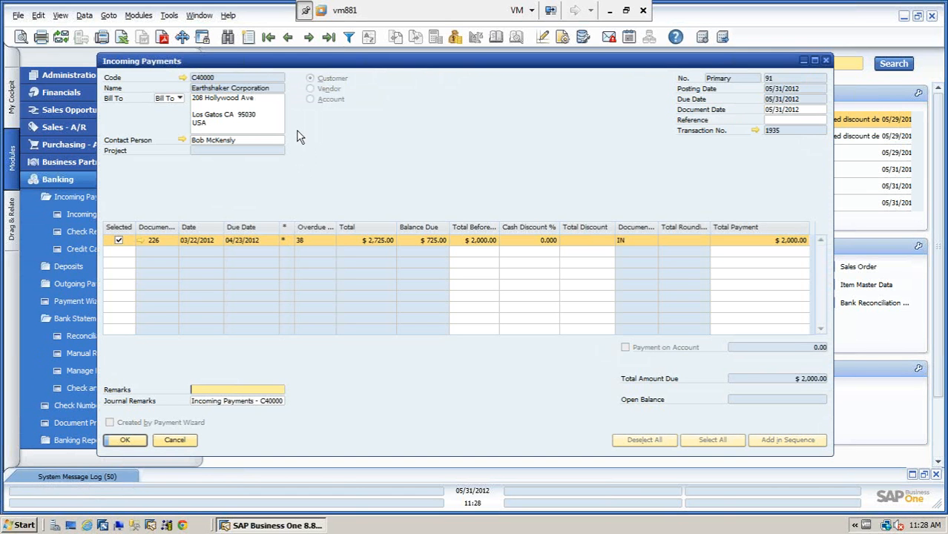
click(757, 131)
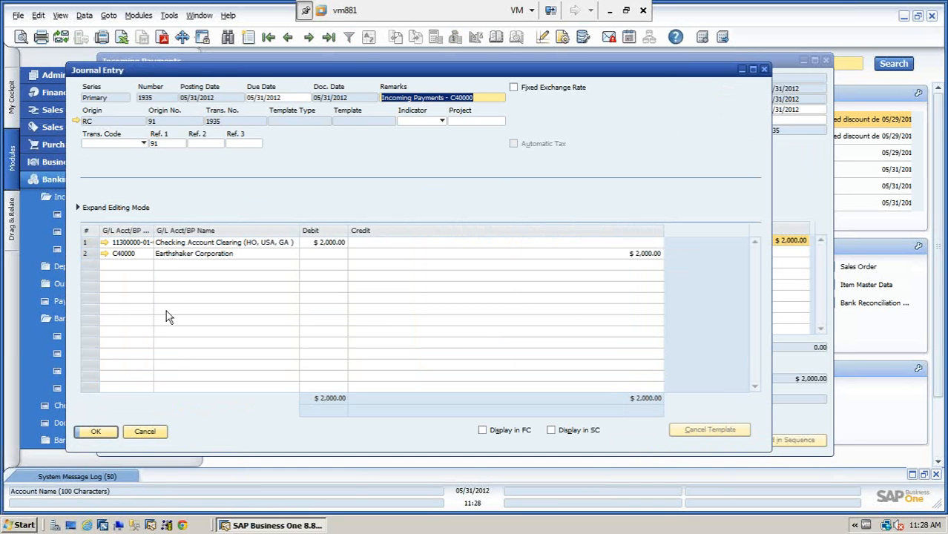
click(150, 433)
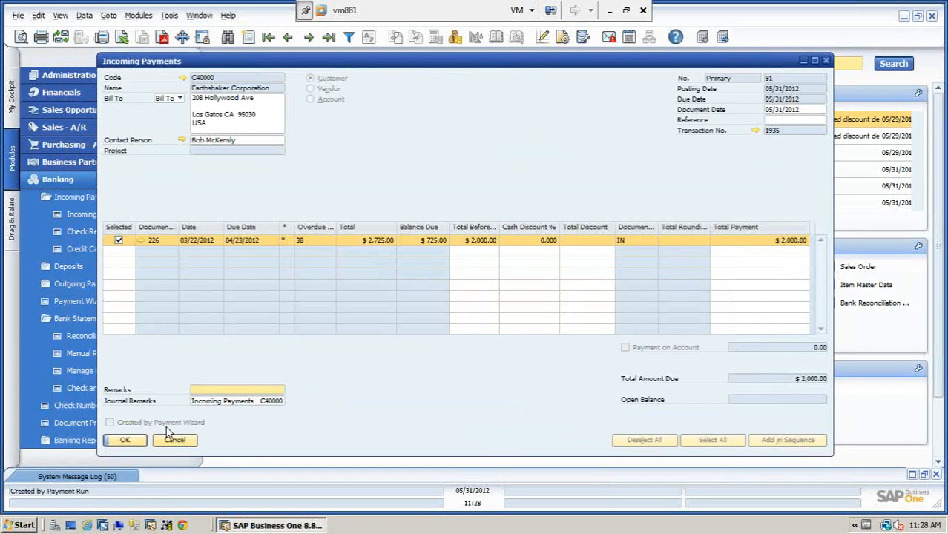
click(177, 443)
Start a deposit to Cash at Bank - Checking, examine the check and cash deposit options, and cancel it
click(63, 267)
click(91, 283)
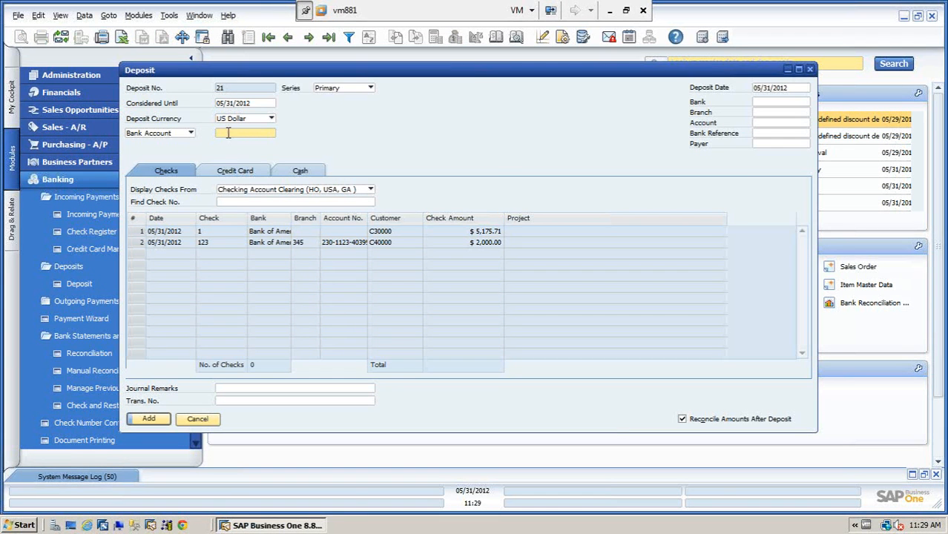
key(Tab)
click(391, 185)
click(287, 300)
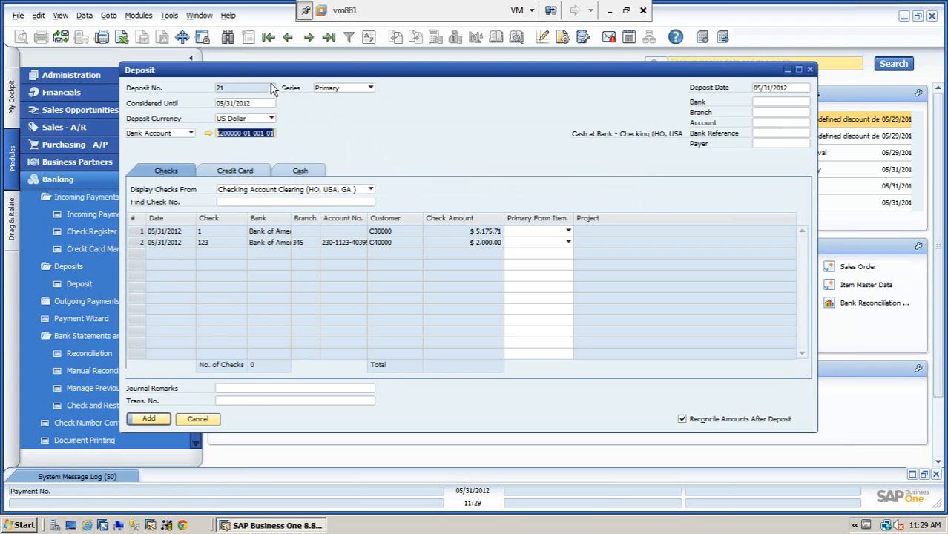
drag(236, 68, 222, 70)
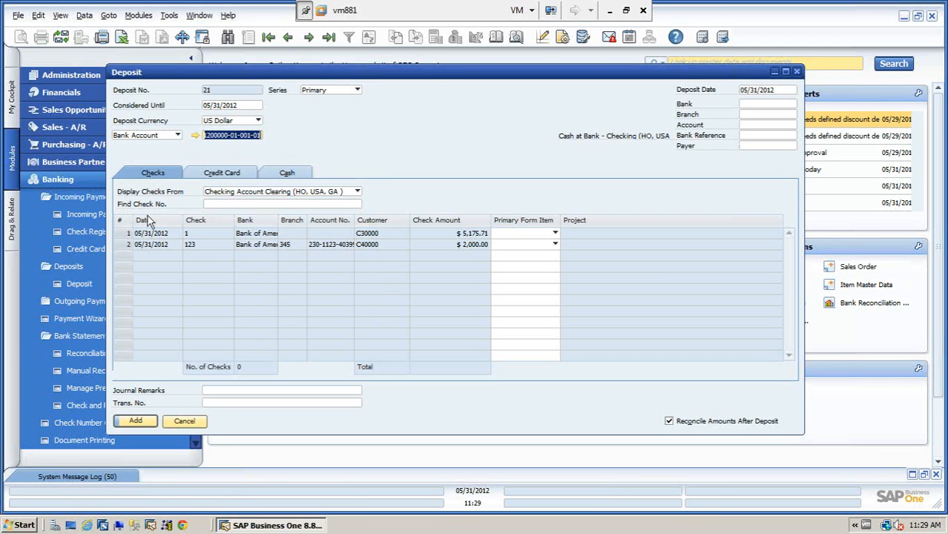
click(293, 176)
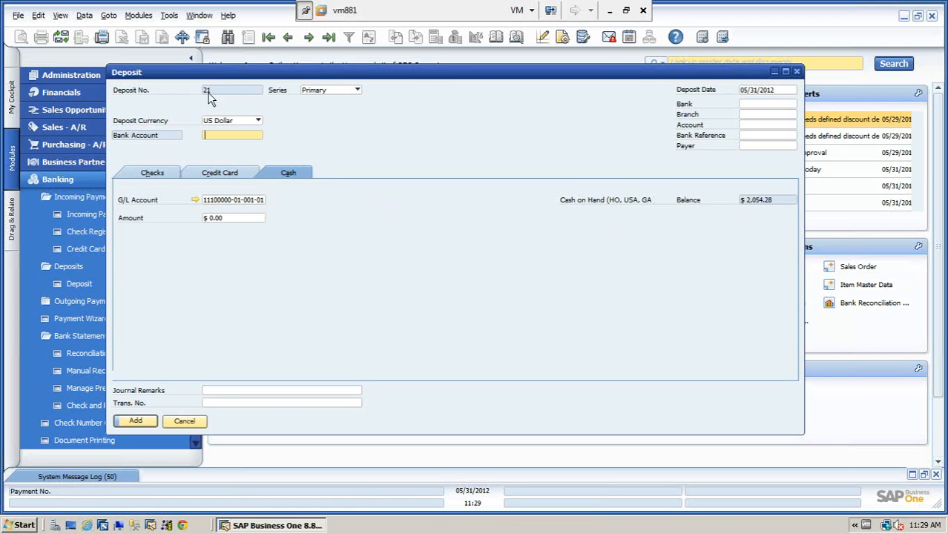
click(184, 421)
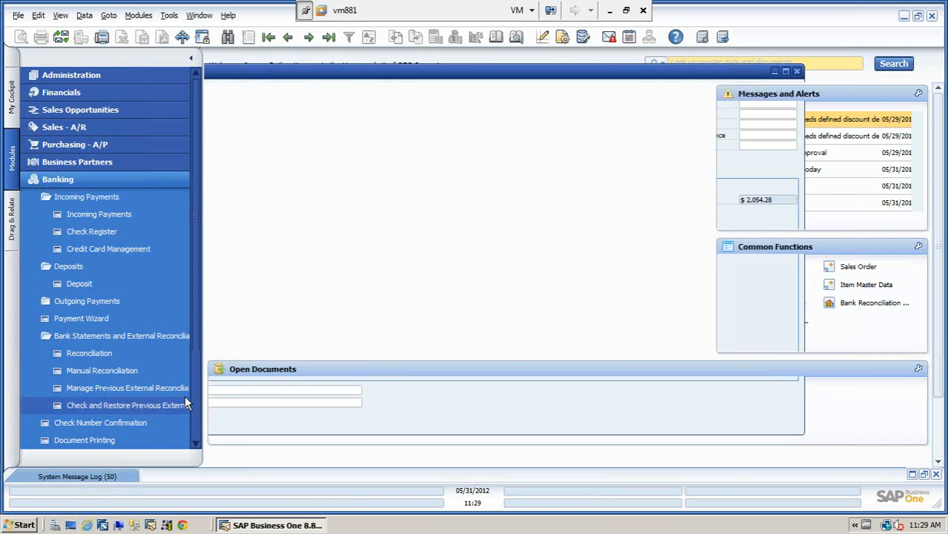
Display the last recorded deposit, review the journal entry behind its transaction, and close both windows
click(80, 284)
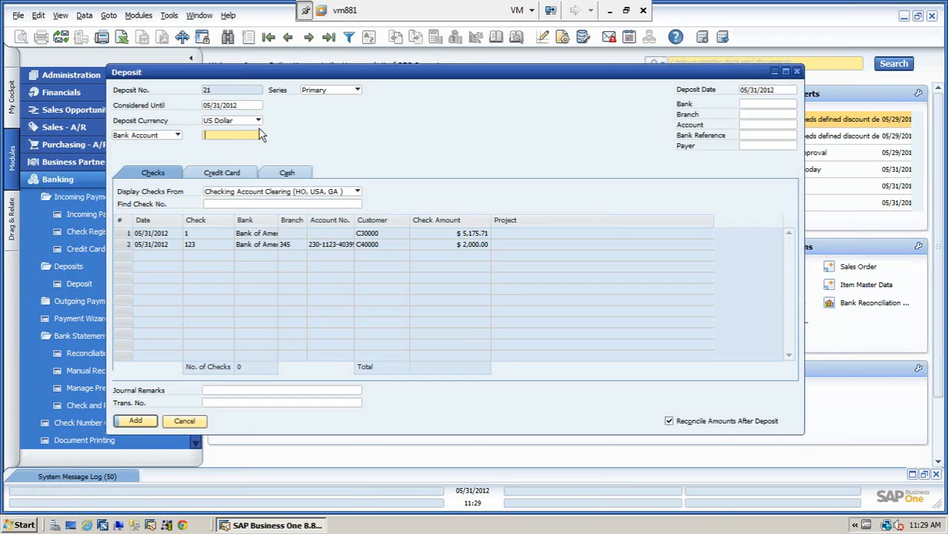
click(329, 37)
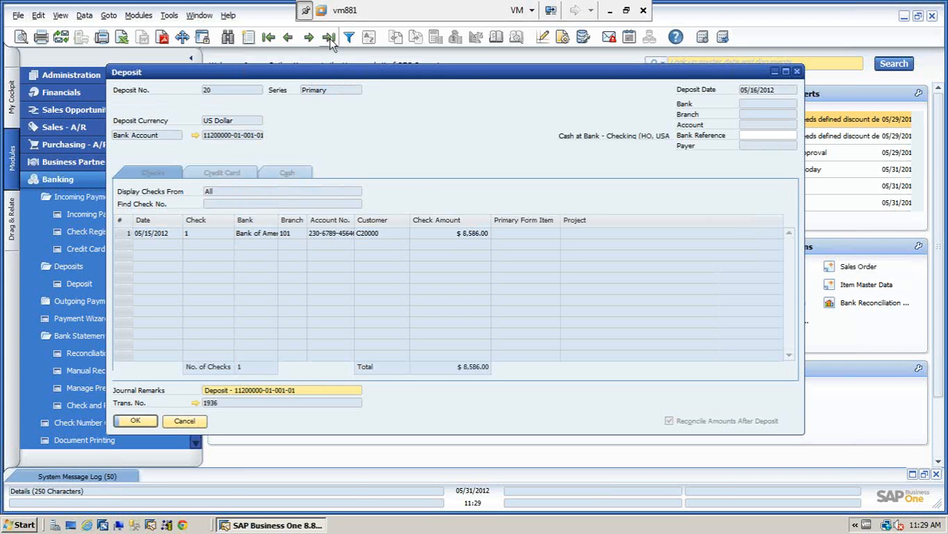
click(195, 404)
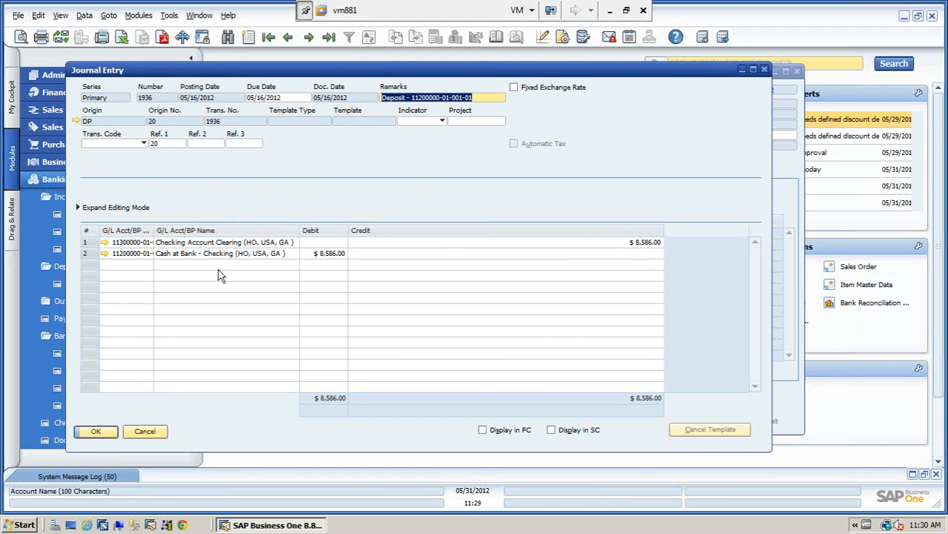
click(146, 433)
click(185, 423)
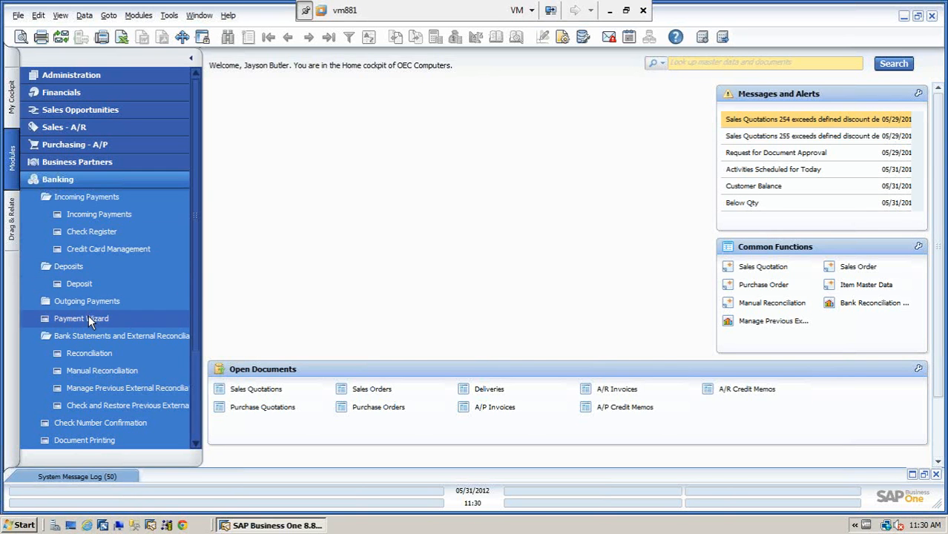
View the external bank reconciliation criteria and cancel them, and list the previous external reconciliations for Cash at Bank - Checking
click(121, 355)
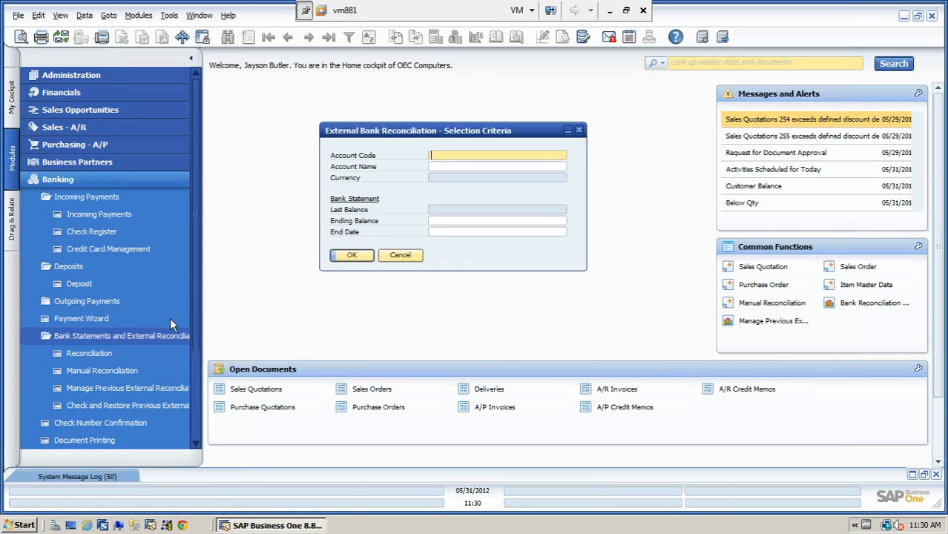
click(393, 255)
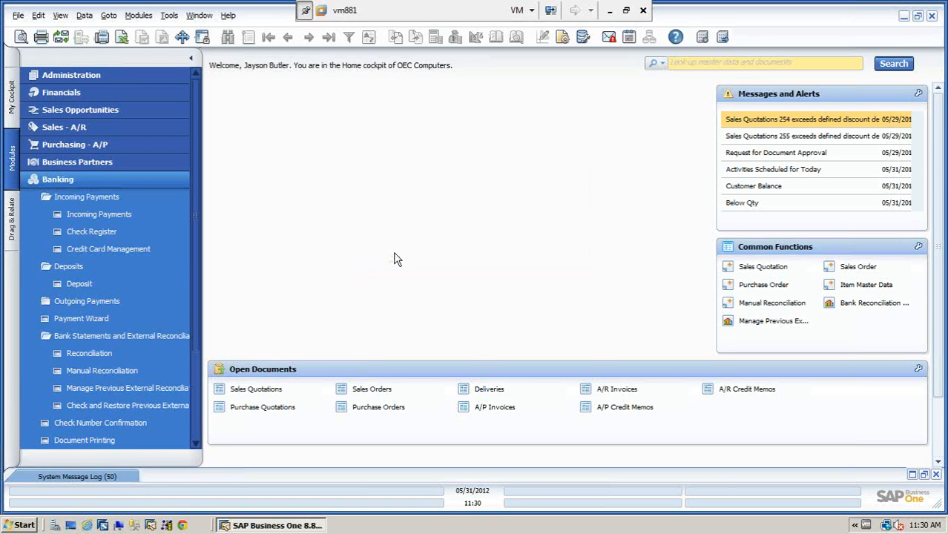
click(727, 324)
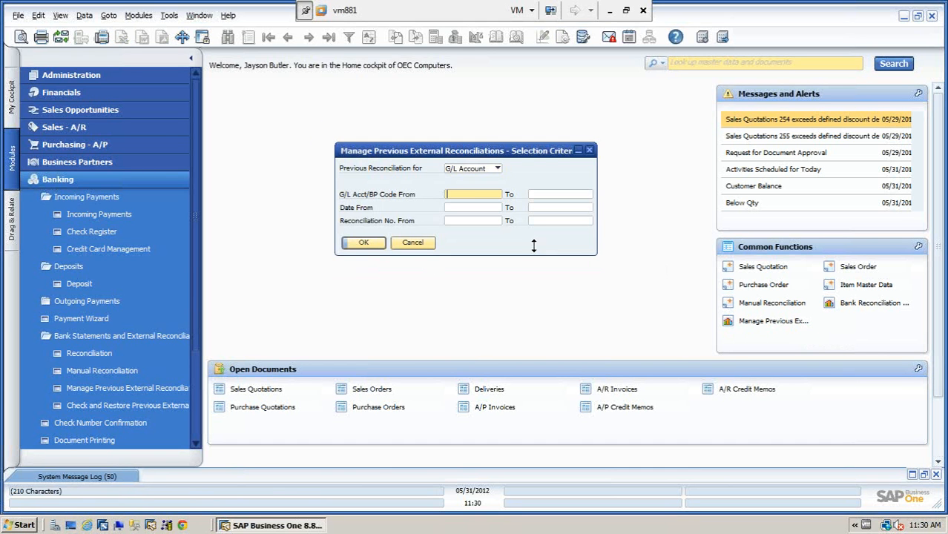
key(Tab)
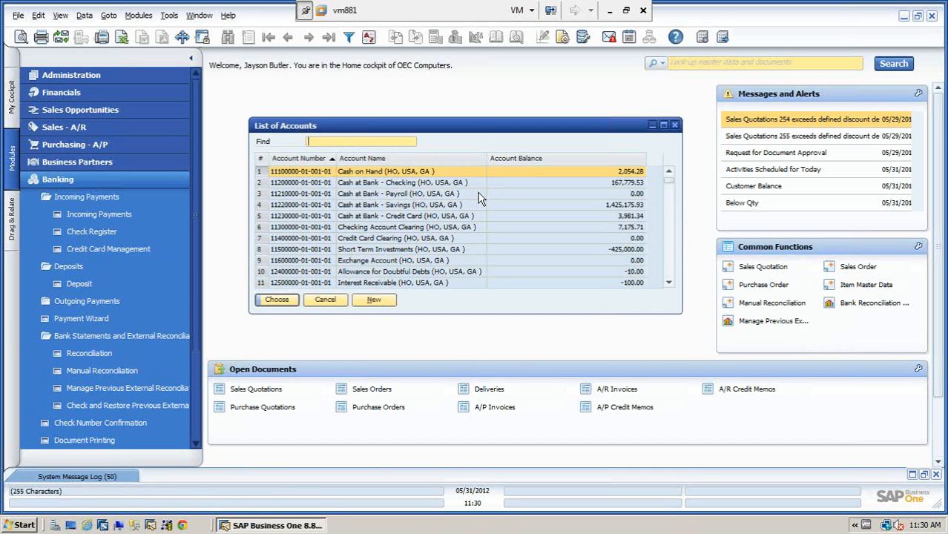
click(434, 184)
click(279, 299)
click(364, 244)
Display the transactions of reconciliation 5 in an enlarged window, examine them, and close the list
click(265, 156)
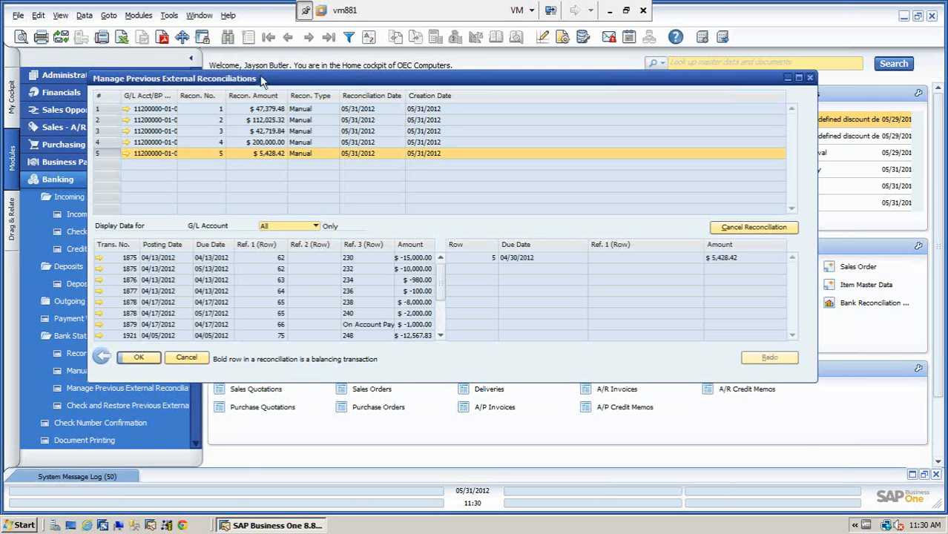
drag(266, 83, 252, 70)
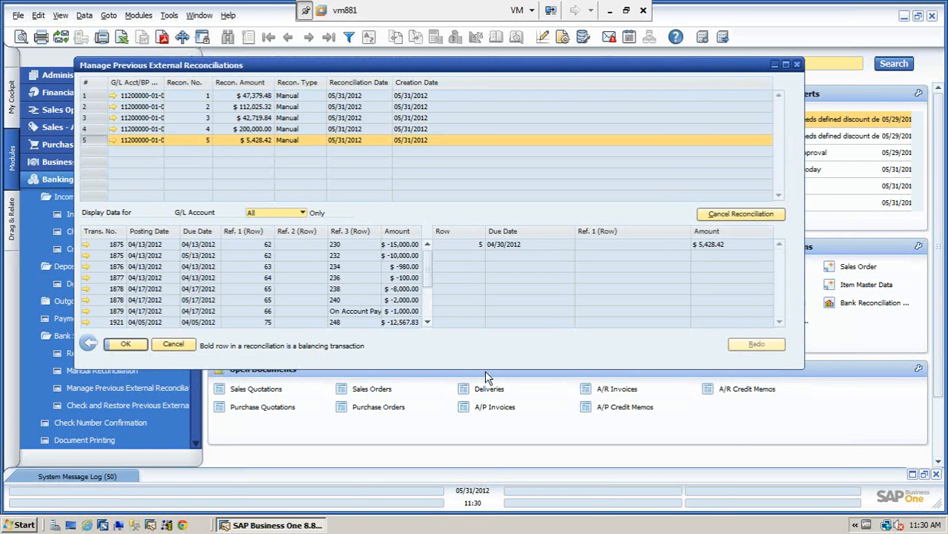
drag(485, 369, 485, 466)
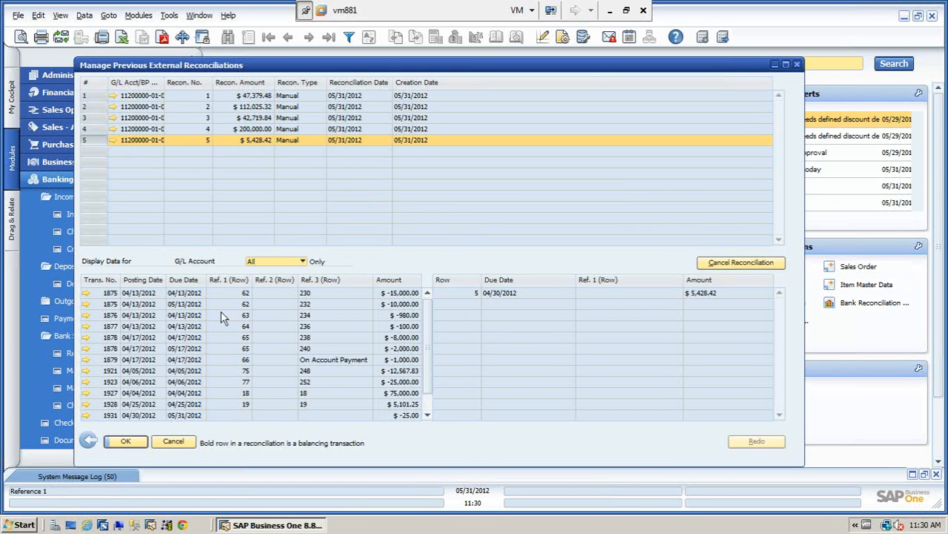
click(179, 443)
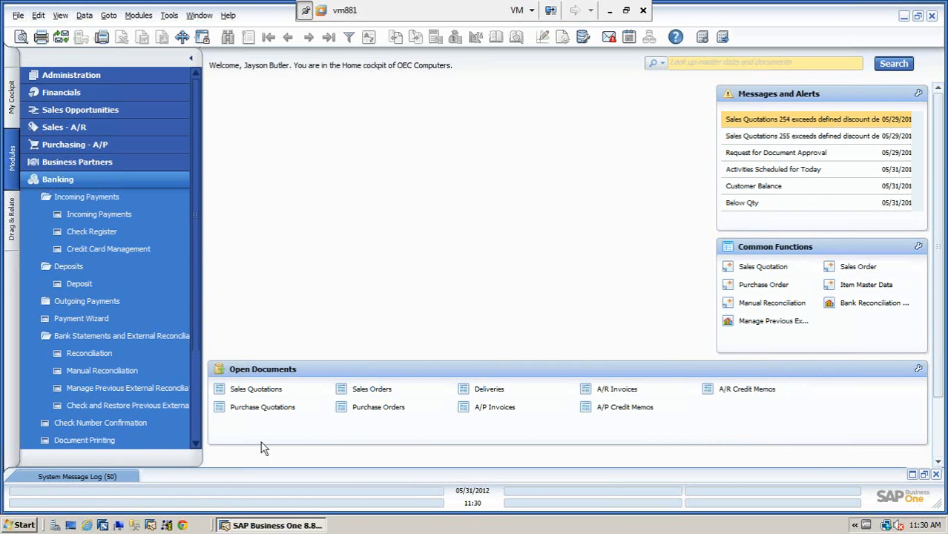
Run the Bank Reconciliation Report for Cash at Bank - Checking with reconciliation 5, dated 20120430
click(867, 305)
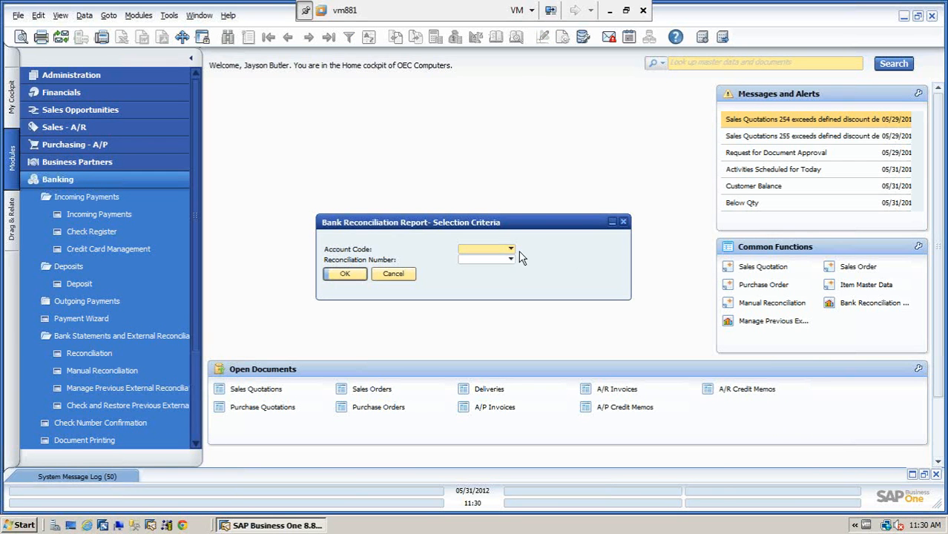
click(511, 249)
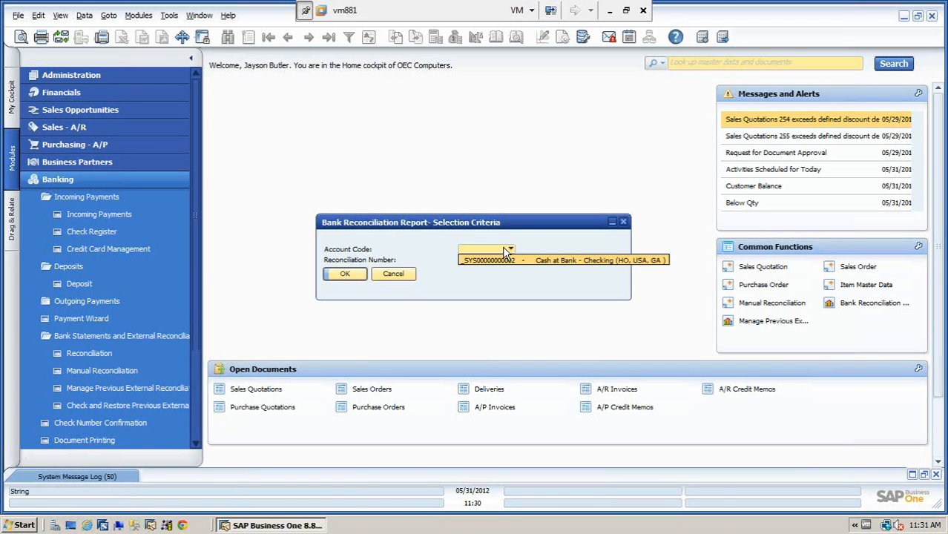
click(505, 259)
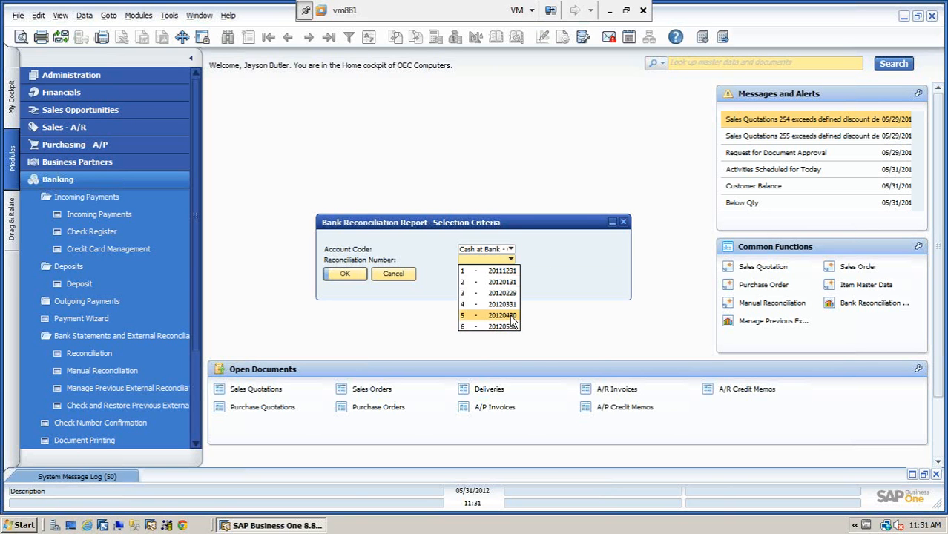
click(503, 316)
click(345, 274)
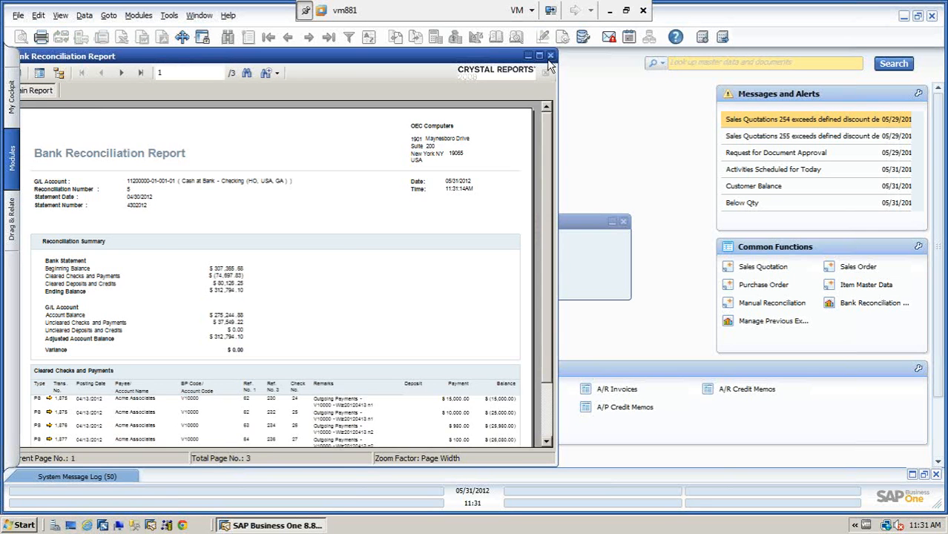
Enlarge the report, examine its summary and the cleared and uncleared transactions on the first and last pages, and close the report and its criteria
click(540, 57)
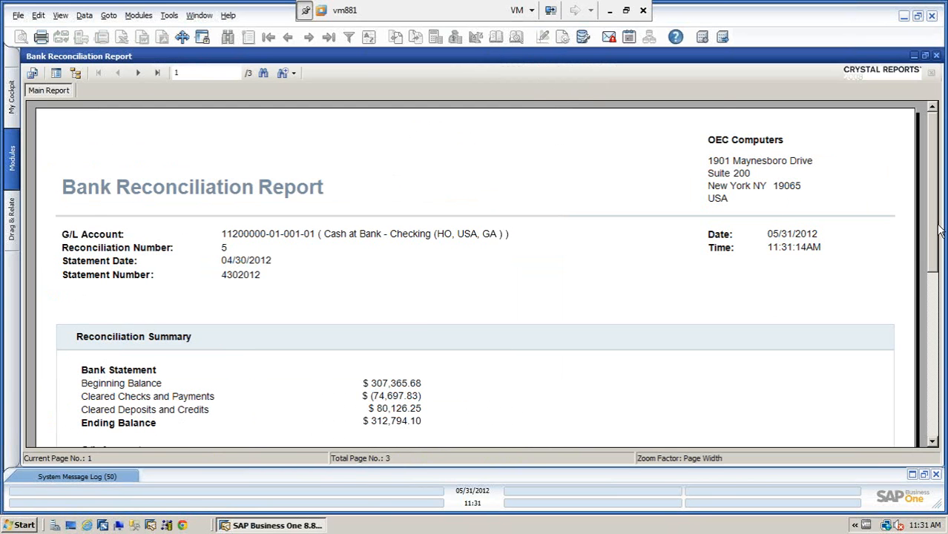
drag(939, 233, 945, 389)
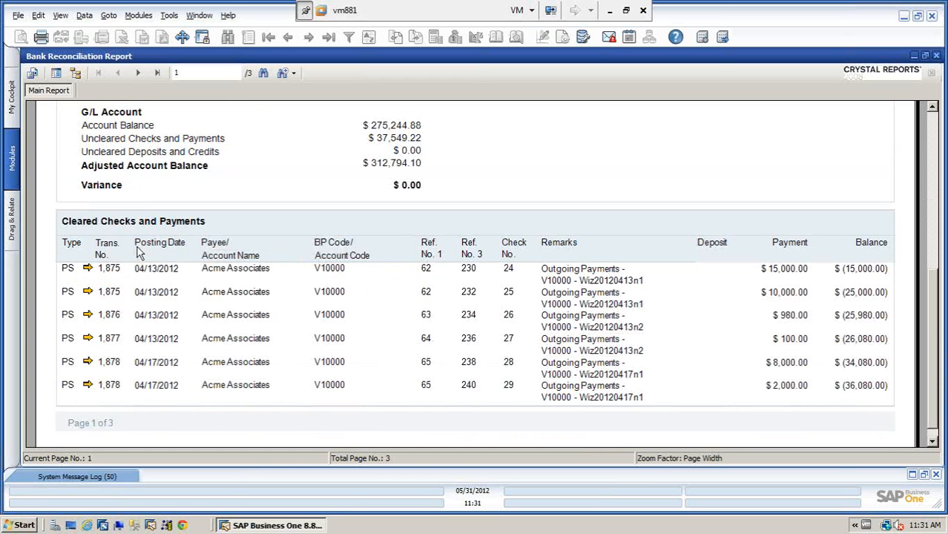
click(157, 74)
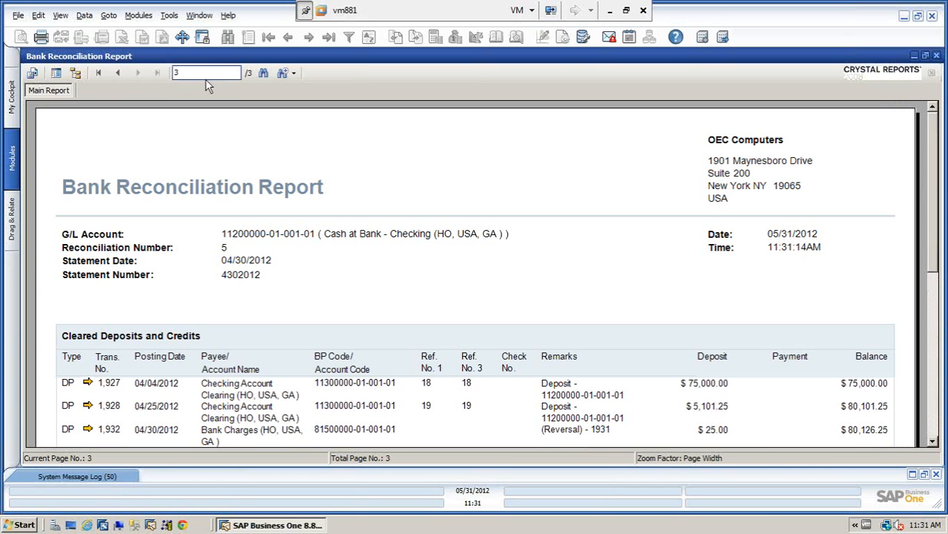
drag(929, 248, 932, 349)
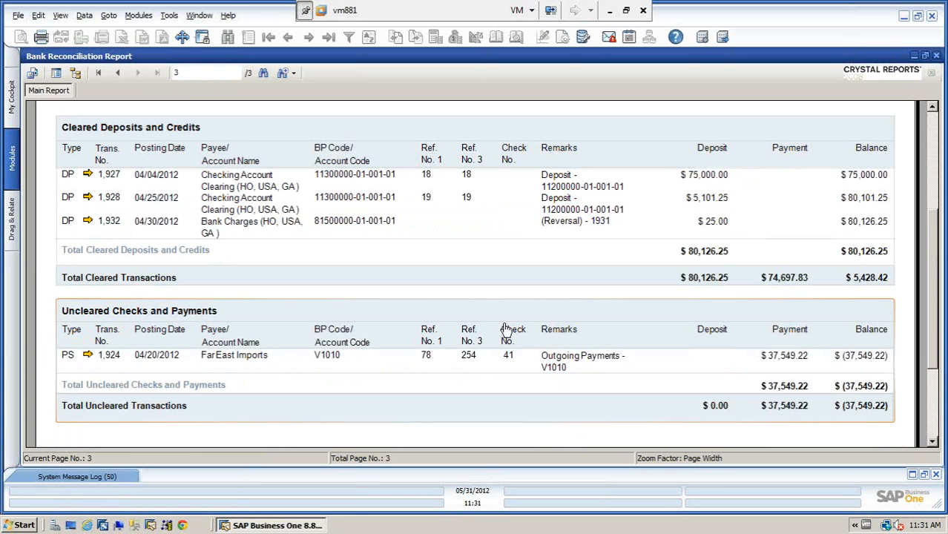
click(937, 57)
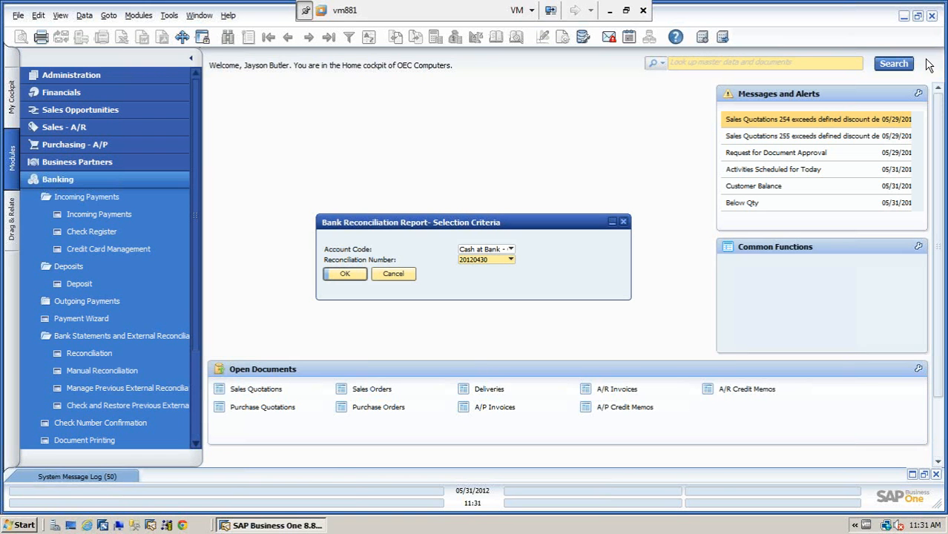
click(394, 275)
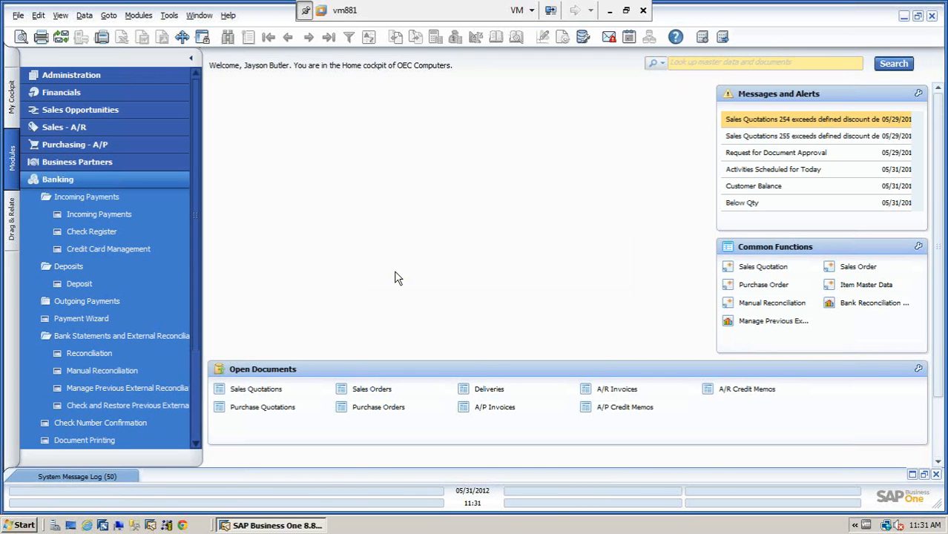
Collapse the Banking module and minimize the virtual machine window to return to the host desktop
click(108, 180)
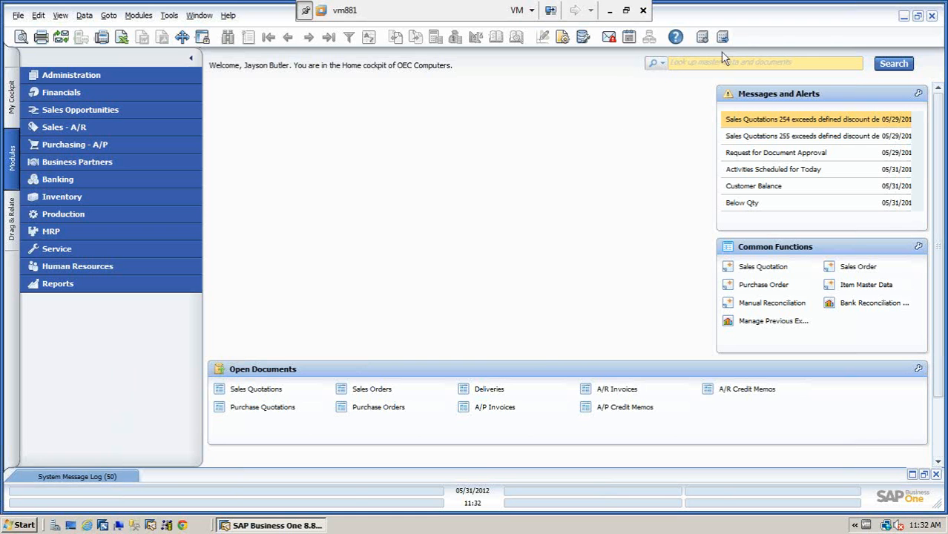
click(609, 13)
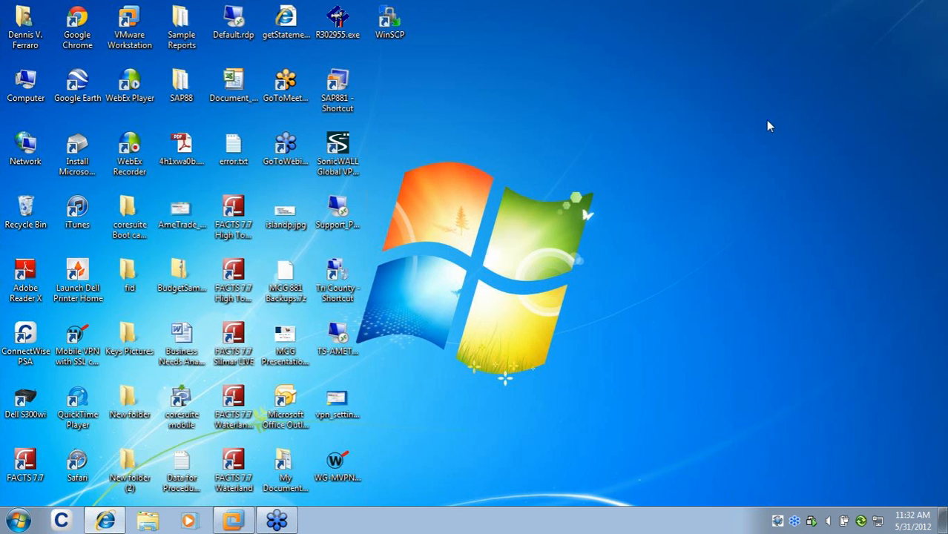